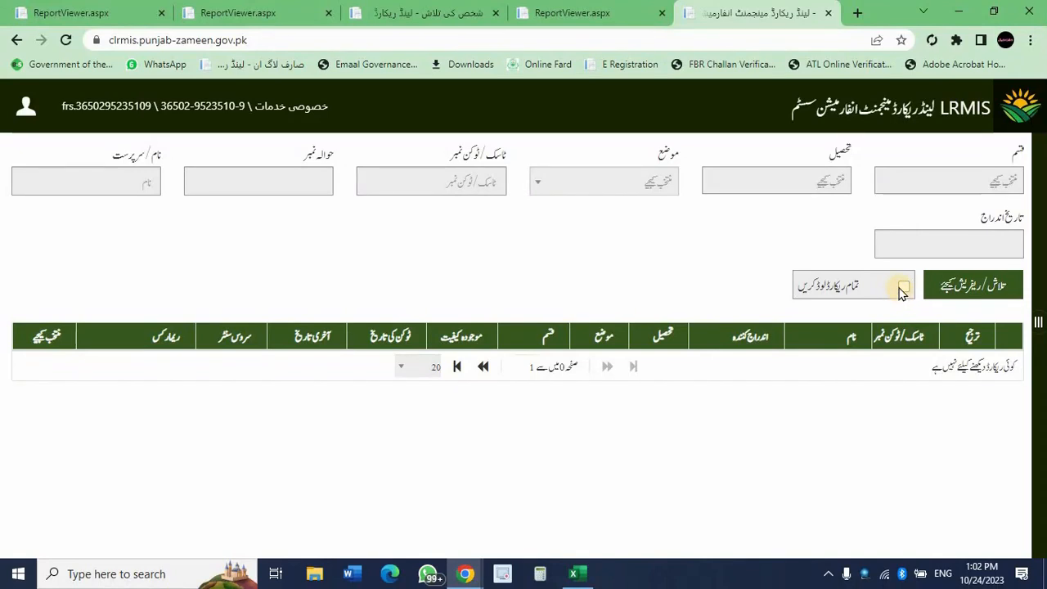
Load all records, open the first Fard Badr case and set tehsil to Sahiwal.
{"action": "left_click", "coordinate": [903, 288]}
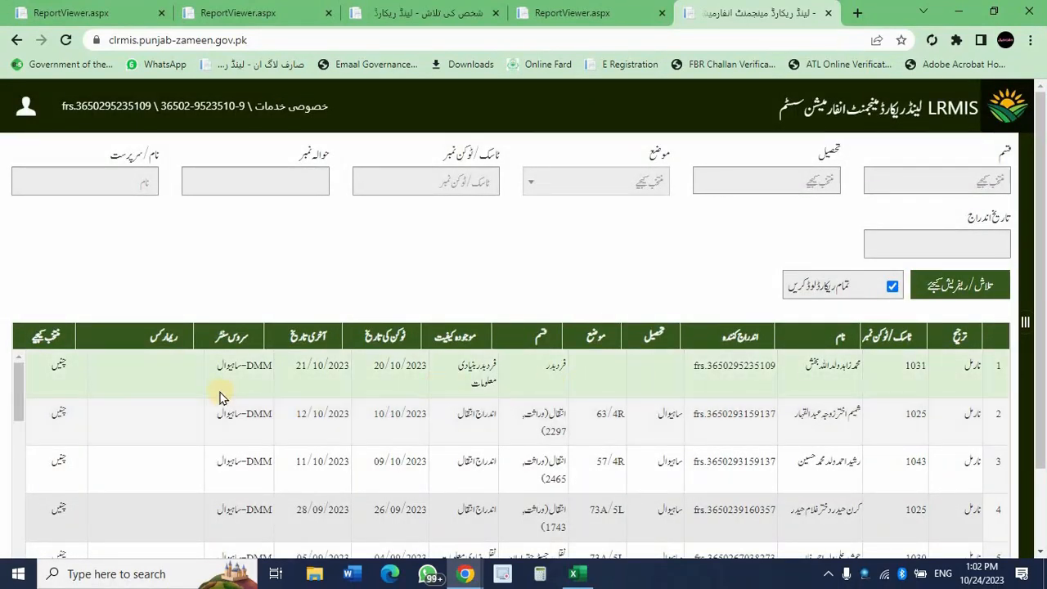
{"action": "left_click", "coordinate": [59, 366]}
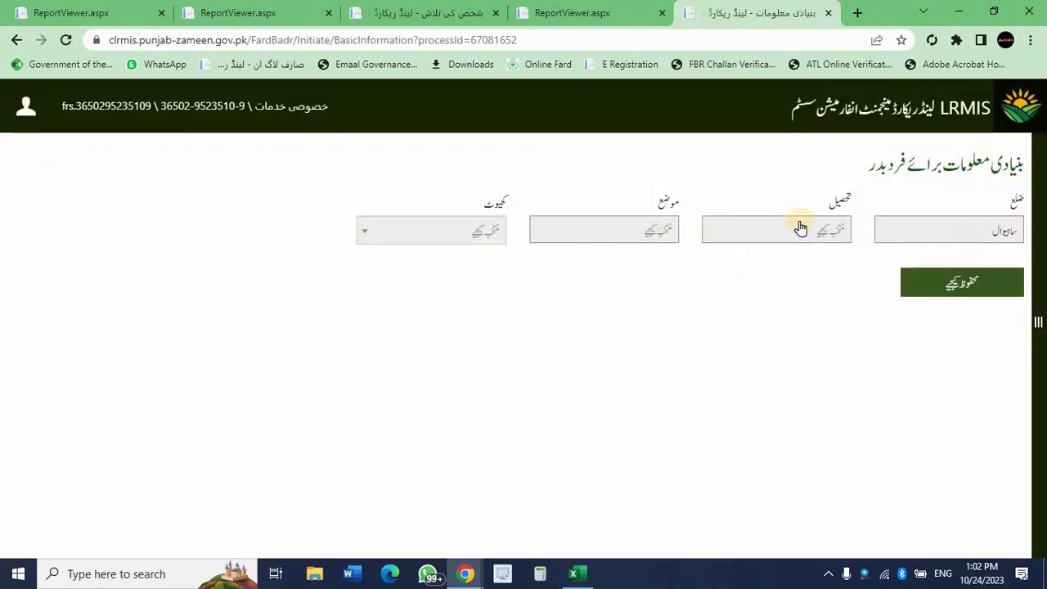
{"action": "left_click", "coordinate": [800, 228]}
{"action": "key", "text": "Down"}
{"action": "key", "text": "Return"}
Choose mouza 75/5L and khewat 86, then save the case's basic information.
{"action": "left_click", "coordinate": [661, 226]}
{"action": "key", "text": "Down"}
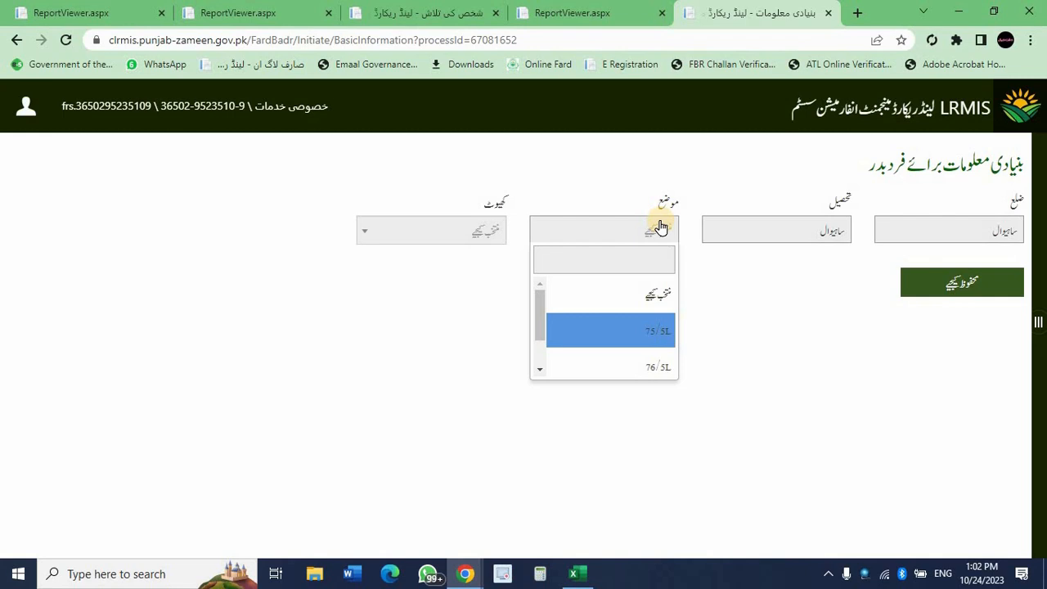
{"action": "key", "text": "Down"}
{"action": "key", "text": "Down"}
{"action": "key", "text": "Up"}
{"action": "key", "text": "Up"}
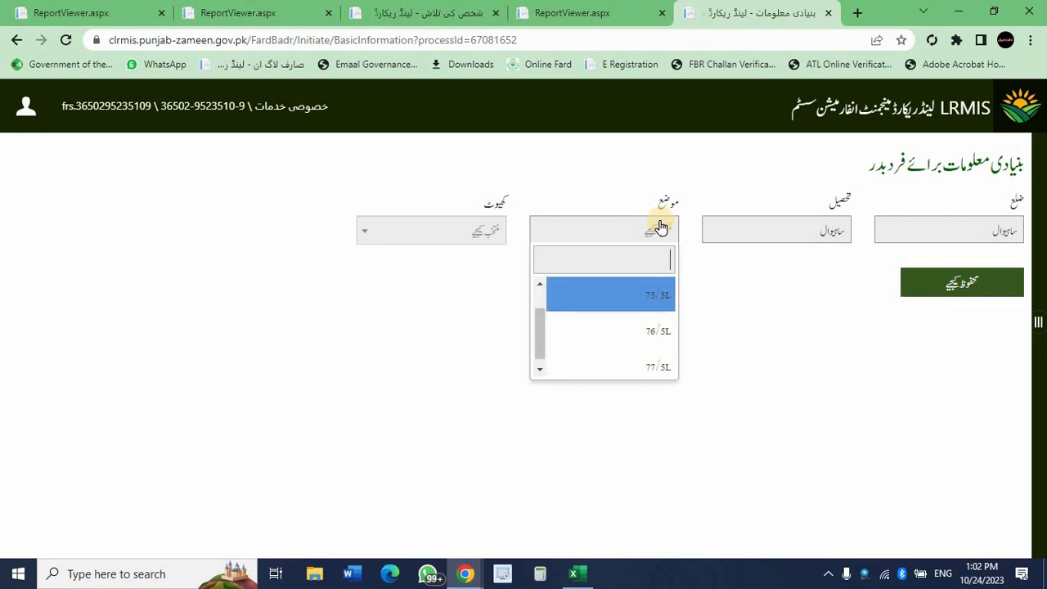
{"action": "key", "text": "Return"}
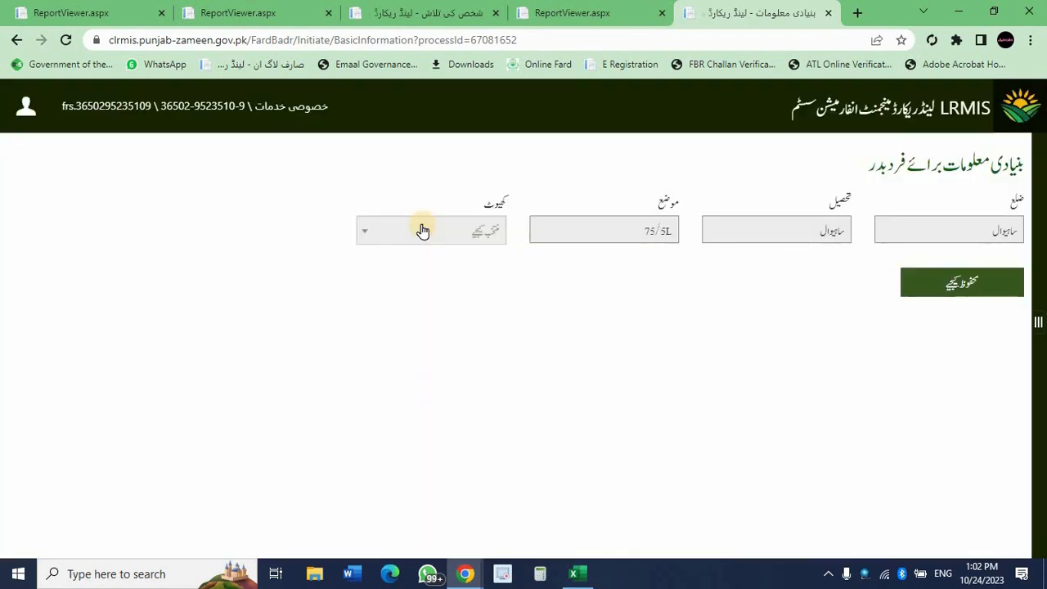
{"action": "left_click", "coordinate": [422, 230]}
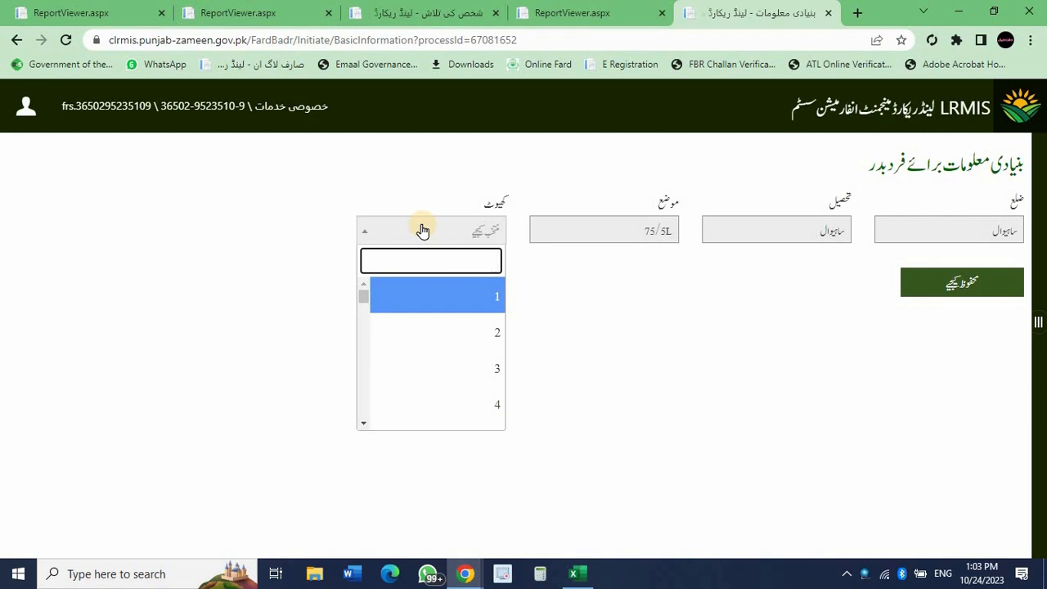
{"action": "type", "text": "86"}
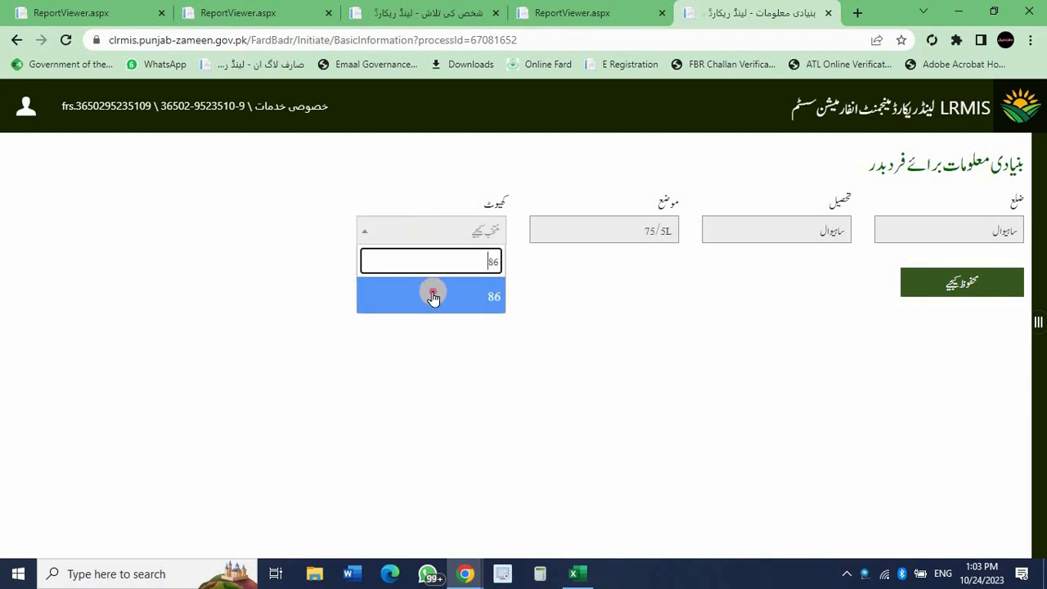
{"action": "left_click", "coordinate": [433, 297]}
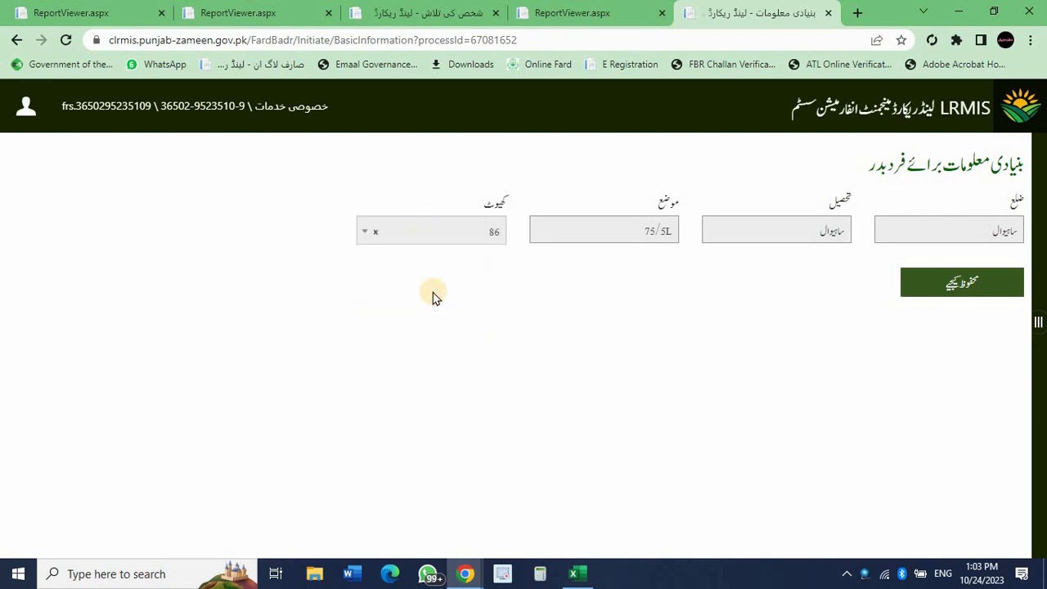
{"action": "left_click", "coordinate": [926, 279]}
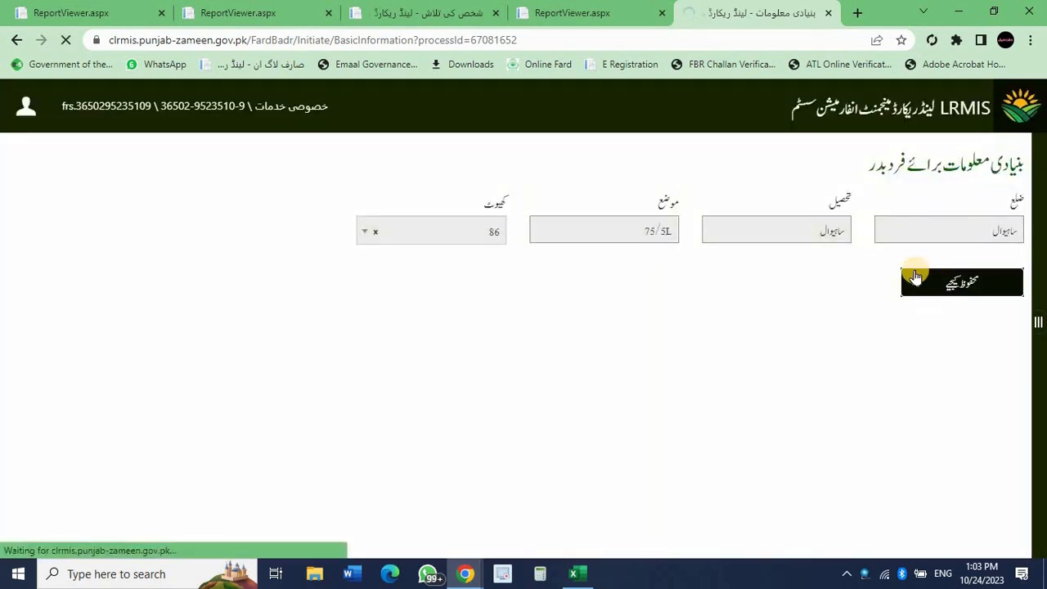
Close the four leftover report and person-search tabs.
{"action": "left_click", "coordinate": [164, 13]}
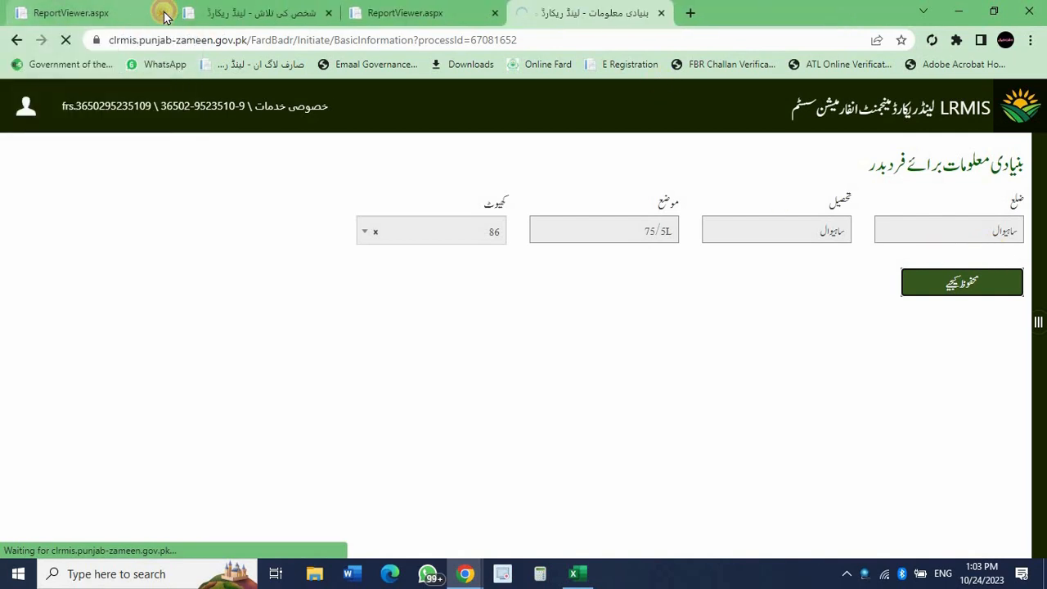
{"action": "left_click", "coordinate": [164, 13]}
{"action": "left_click", "coordinate": [163, 14]}
{"action": "left_click", "coordinate": [163, 13]}
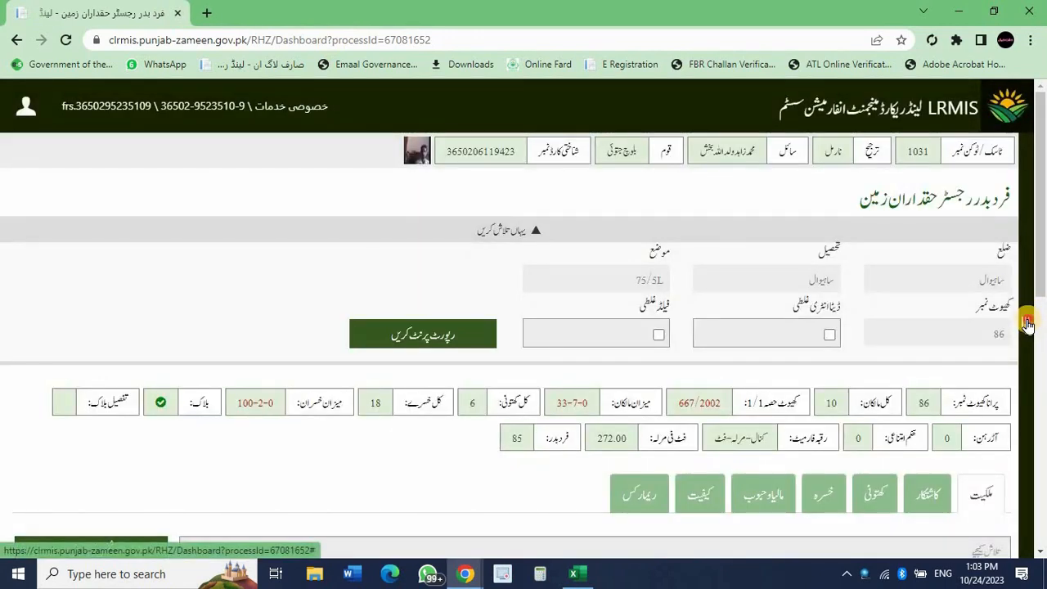
Open Register Haqdaran-e-Zameen from the navigation menu in a new tab and switch to it.
{"action": "left_click", "coordinate": [1028, 323]}
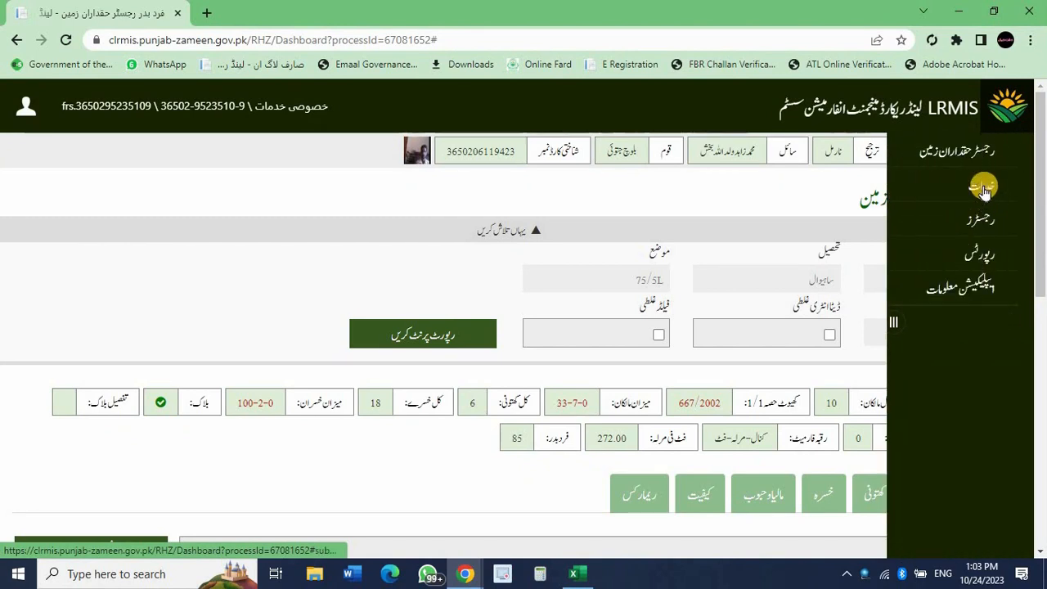
{"action": "left_click", "coordinate": [982, 149]}
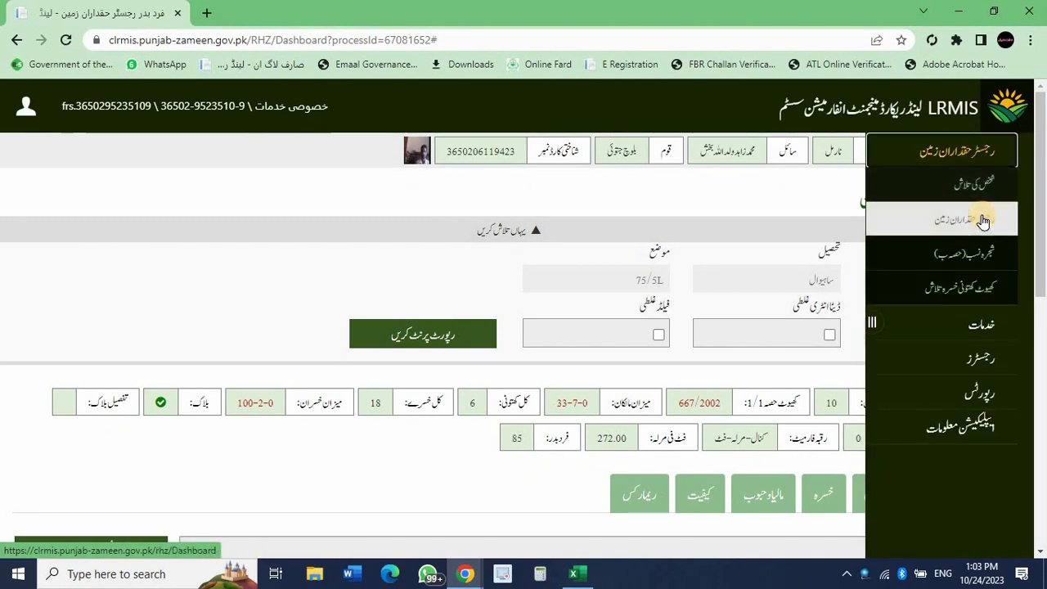
{"action": "right_click", "coordinate": [984, 221]}
{"action": "left_click", "coordinate": [981, 228]}
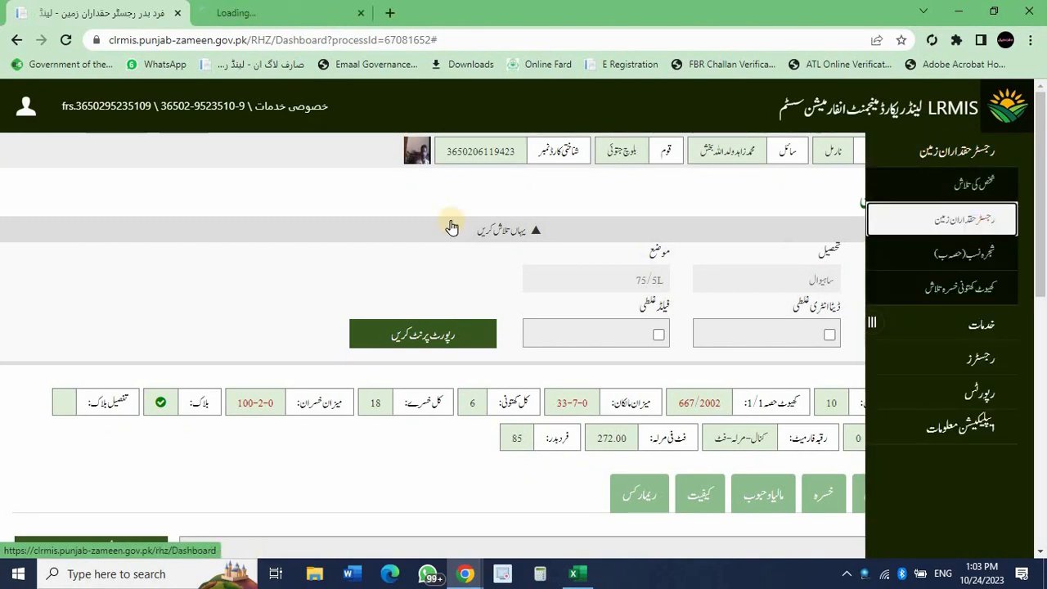
{"action": "left_click", "coordinate": [270, 13]}
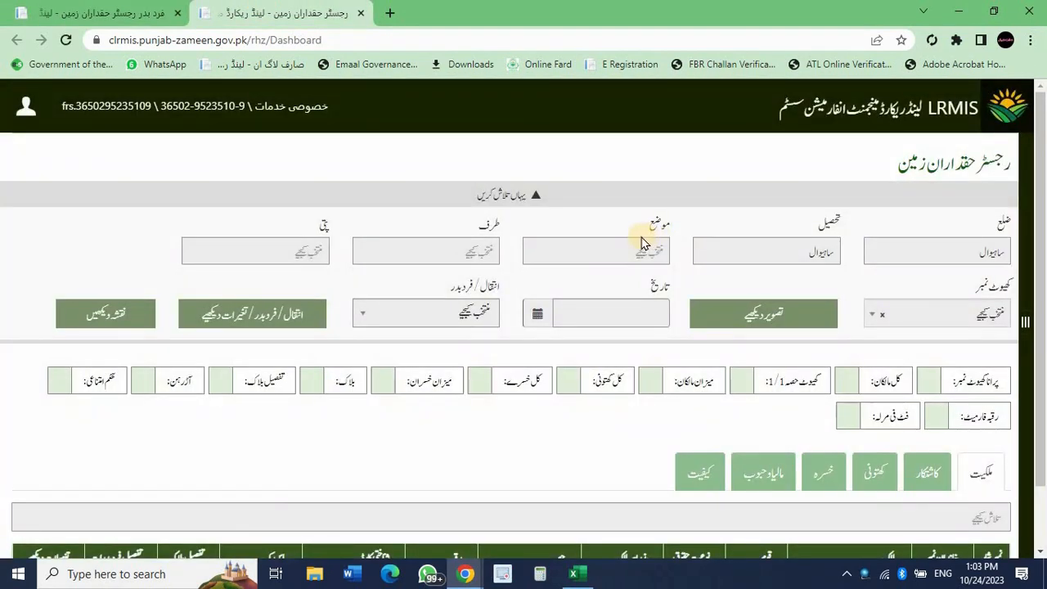
Load khewat 86 of mouza 75/5L in the landowners register.
{"action": "left_click", "coordinate": [634, 250]}
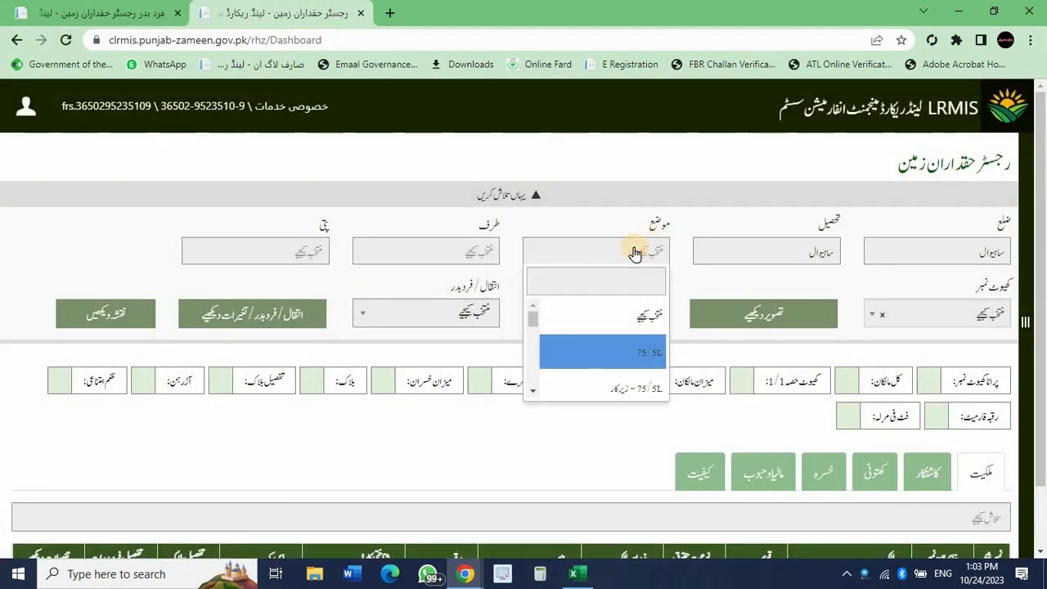
{"action": "key", "text": "Down"}
{"action": "key", "text": "Up"}
{"action": "key", "text": "Return"}
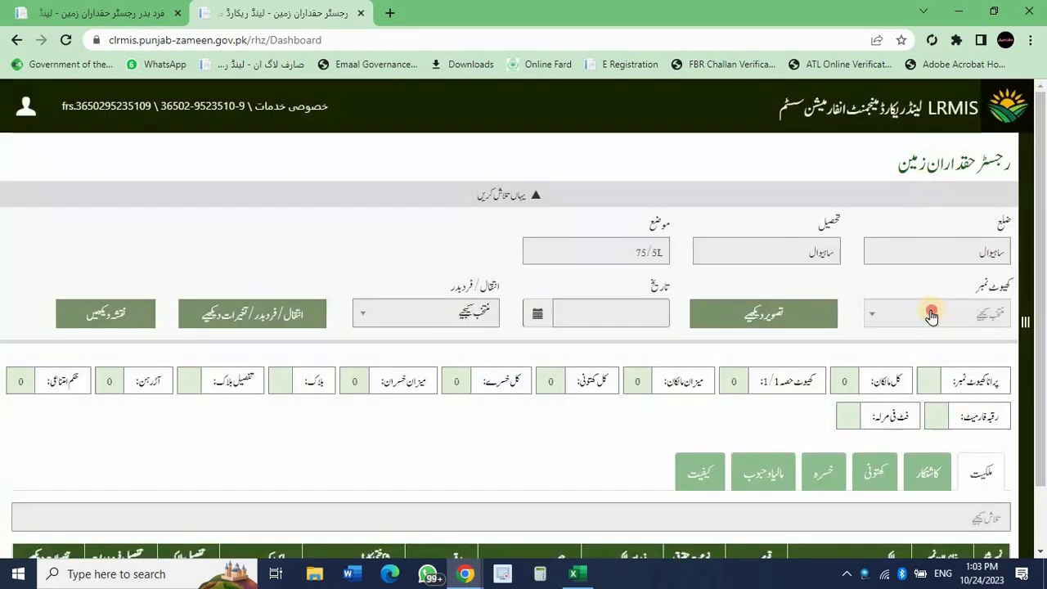
{"action": "left_click", "coordinate": [931, 314]}
{"action": "type", "text": "8"}
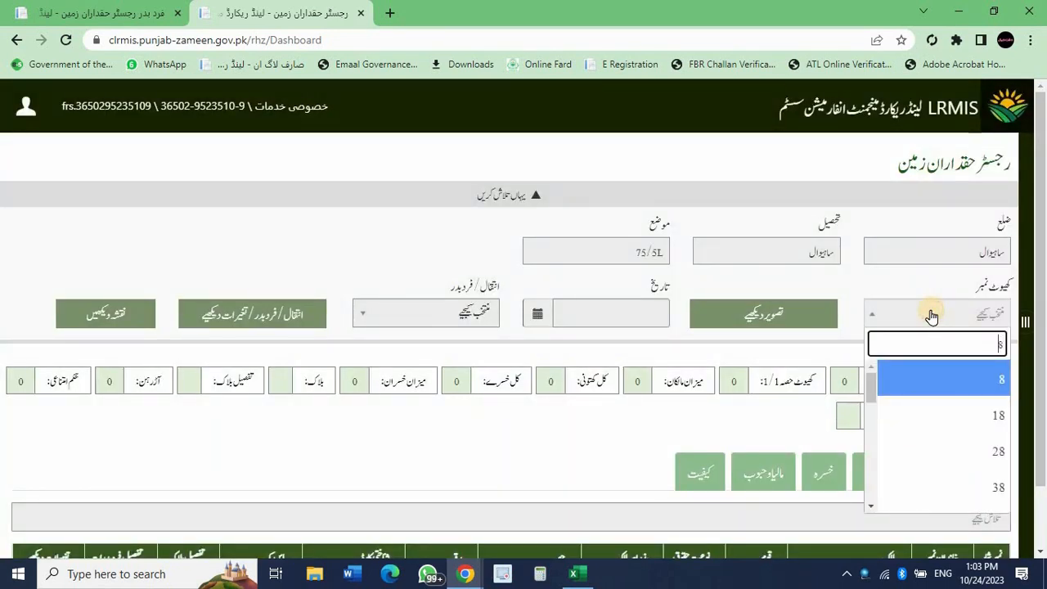
{"action": "type", "text": "6"}
{"action": "left_click", "coordinate": [953, 365]}
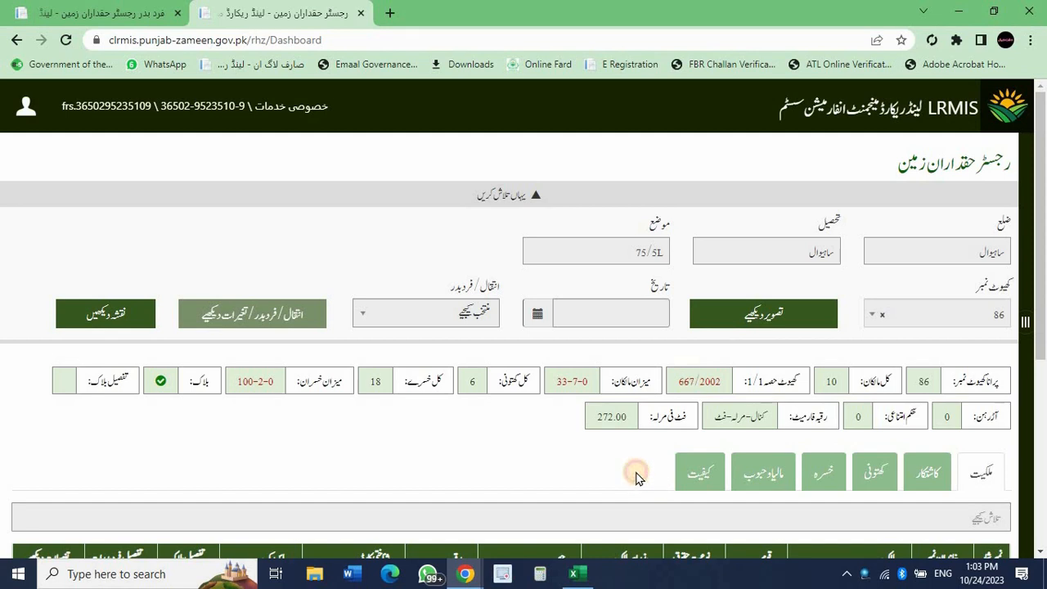
Check the khewat's share total of 667/2002 and scroll through the Malkiyat table.
{"action": "left_click_drag", "start_coordinate": [708, 381], "coordinate": [605, 474]}
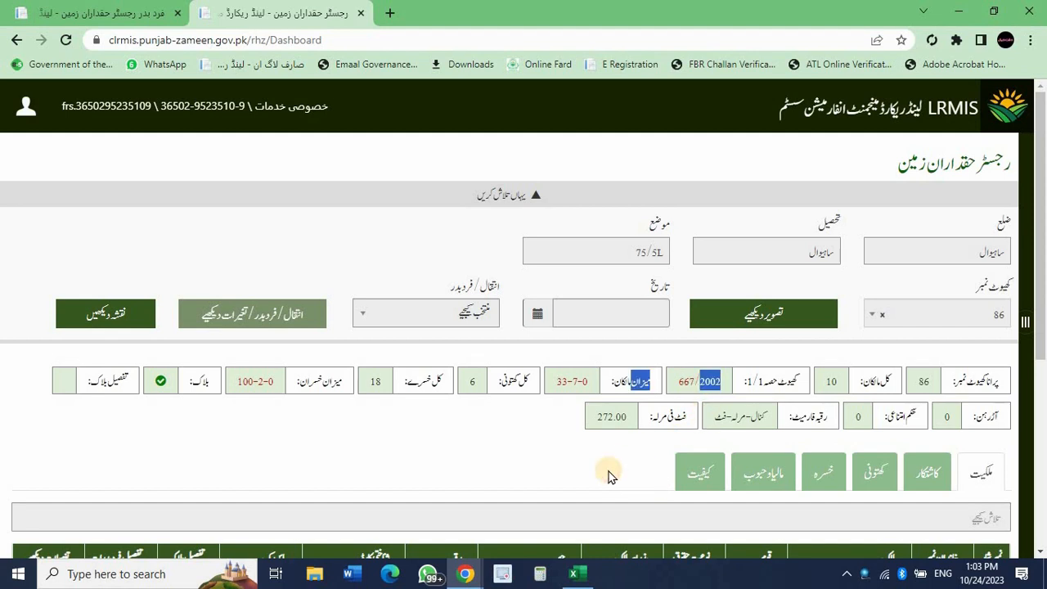
{"action": "left_click", "coordinate": [608, 474]}
{"action": "scroll", "coordinate": [609, 475], "scroll_direction": "down", "scroll_amount": 3}
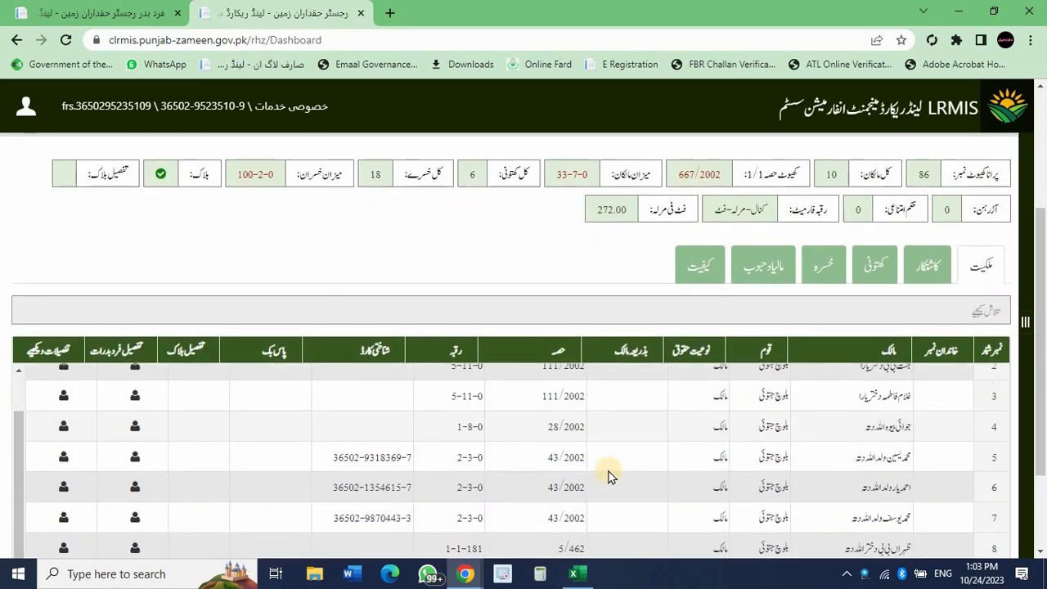
{"action": "scroll", "coordinate": [608, 474], "scroll_direction": "down", "scroll_amount": 2}
{"action": "scroll", "coordinate": [609, 475], "scroll_direction": "up", "scroll_amount": 2}
{"action": "scroll", "coordinate": [608, 475], "scroll_direction": "down", "scroll_amount": 2}
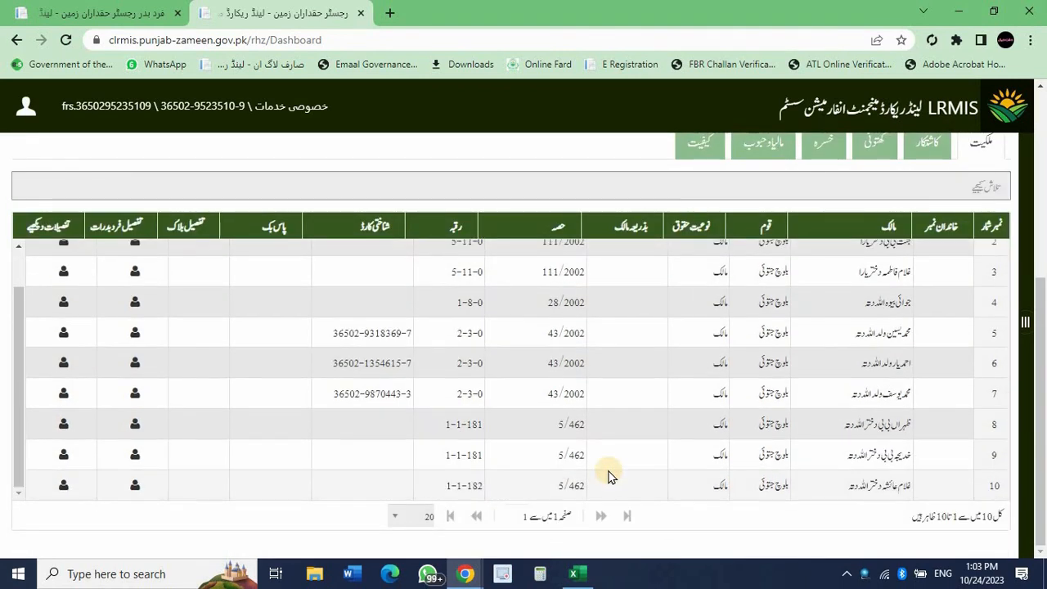
{"action": "scroll", "coordinate": [467, 276], "scroll_direction": "up", "scroll_amount": 2}
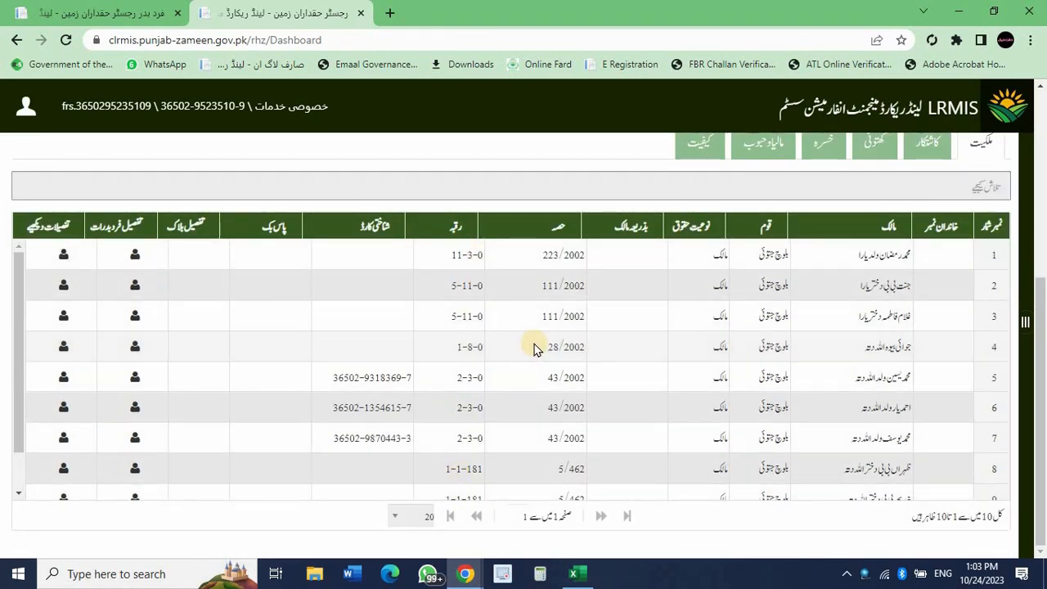
{"action": "scroll", "coordinate": [535, 346], "scroll_direction": "up", "scroll_amount": 3}
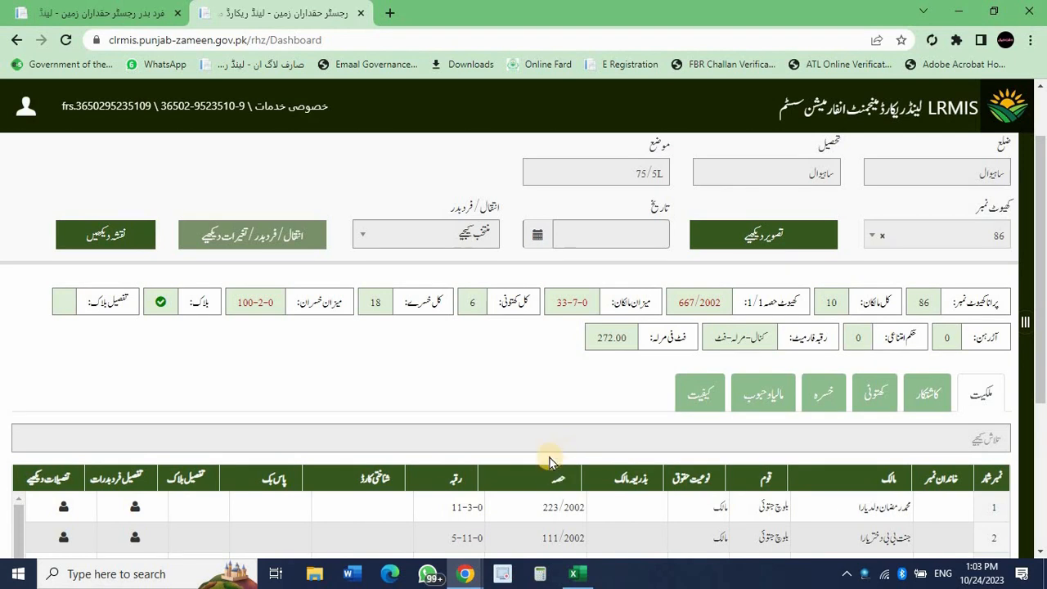
{"action": "scroll", "coordinate": [553, 454], "scroll_direction": "down", "scroll_amount": 3}
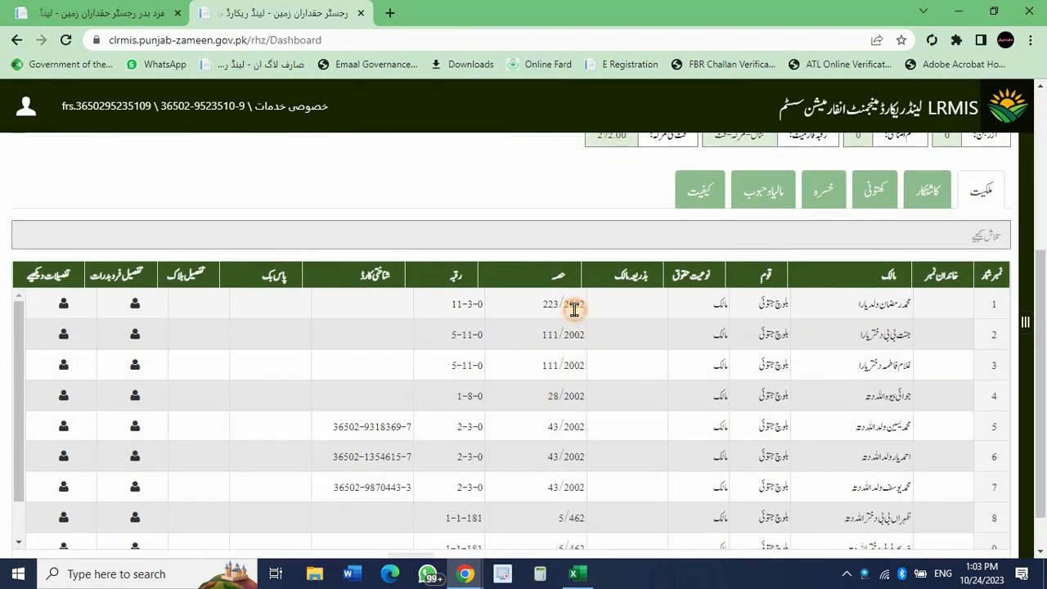
Check the first five owners' shares (223, 111, 43), then return to the Fard Badr register.
{"action": "double_click", "coordinate": [551, 304]}
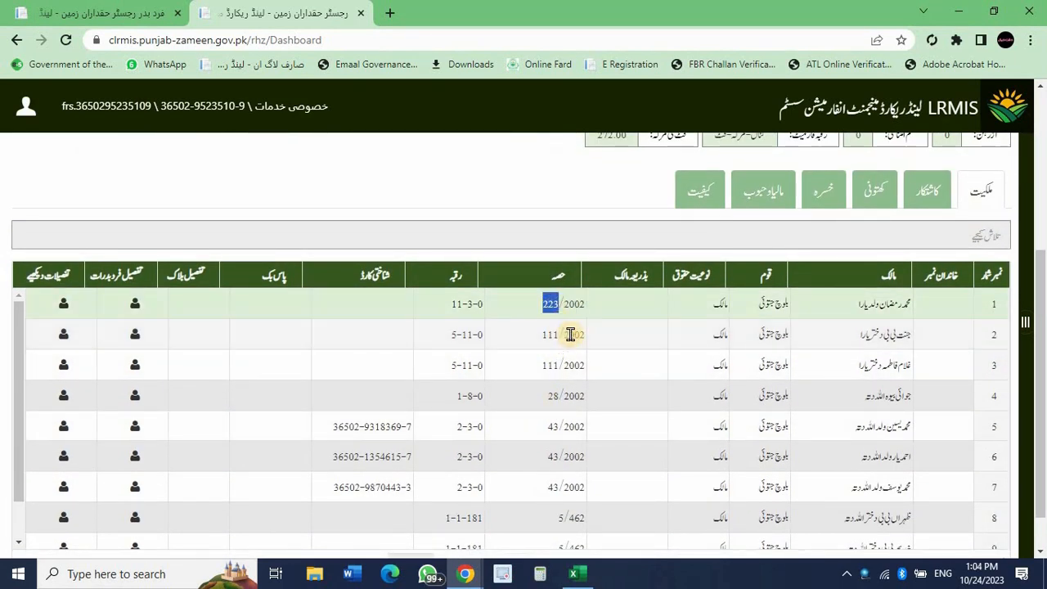
{"action": "left_click_drag", "start_coordinate": [582, 334], "coordinate": [596, 368]}
{"action": "double_click", "coordinate": [549, 334]}
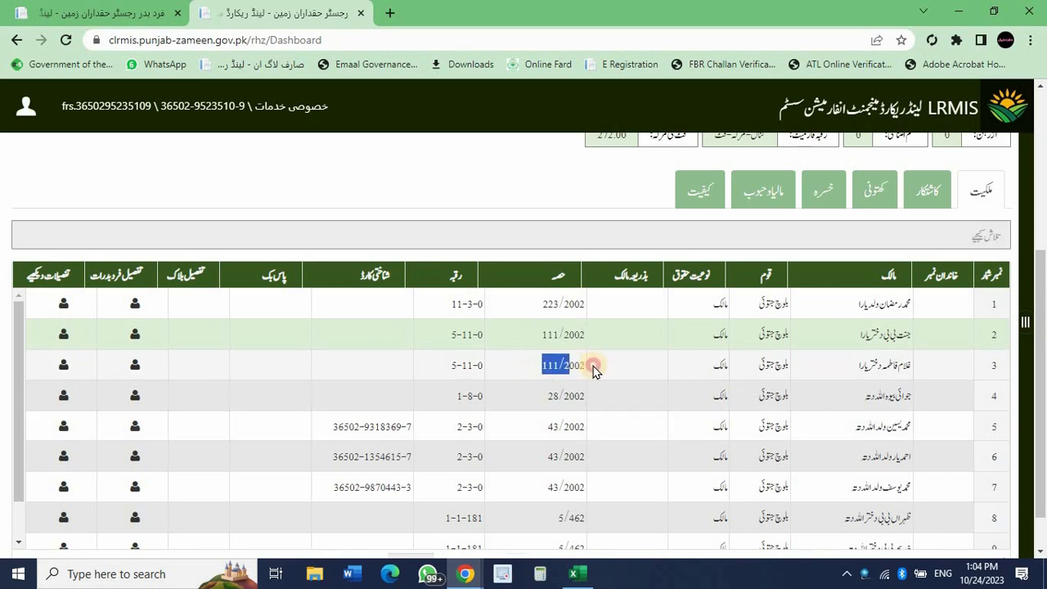
{"action": "left_click", "coordinate": [596, 368]}
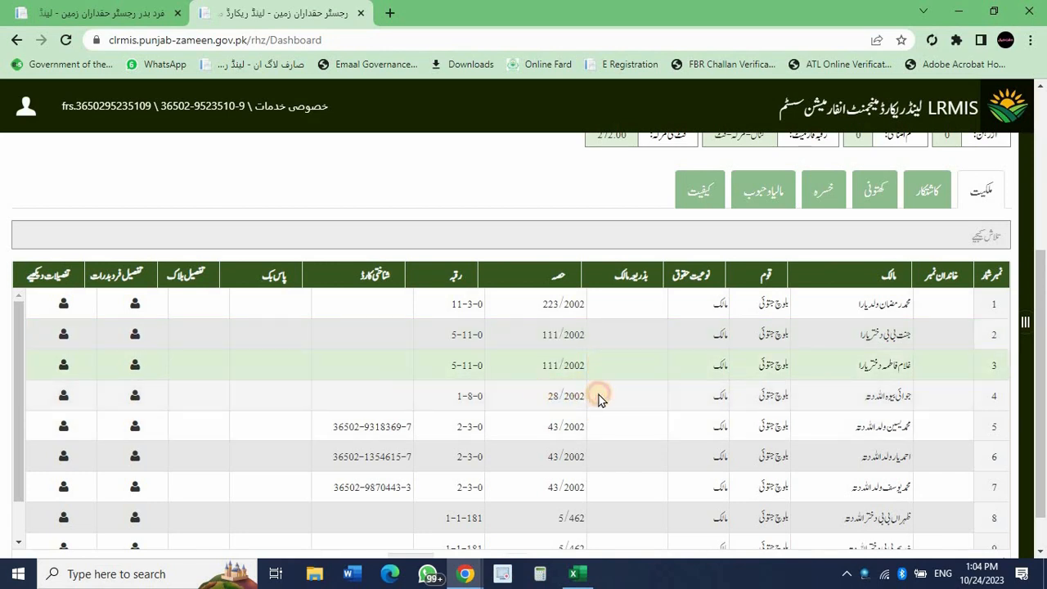
{"action": "left_click", "coordinate": [598, 398]}
{"action": "left_click_drag", "start_coordinate": [537, 435], "coordinate": [596, 437]}
{"action": "left_click", "coordinate": [596, 437]}
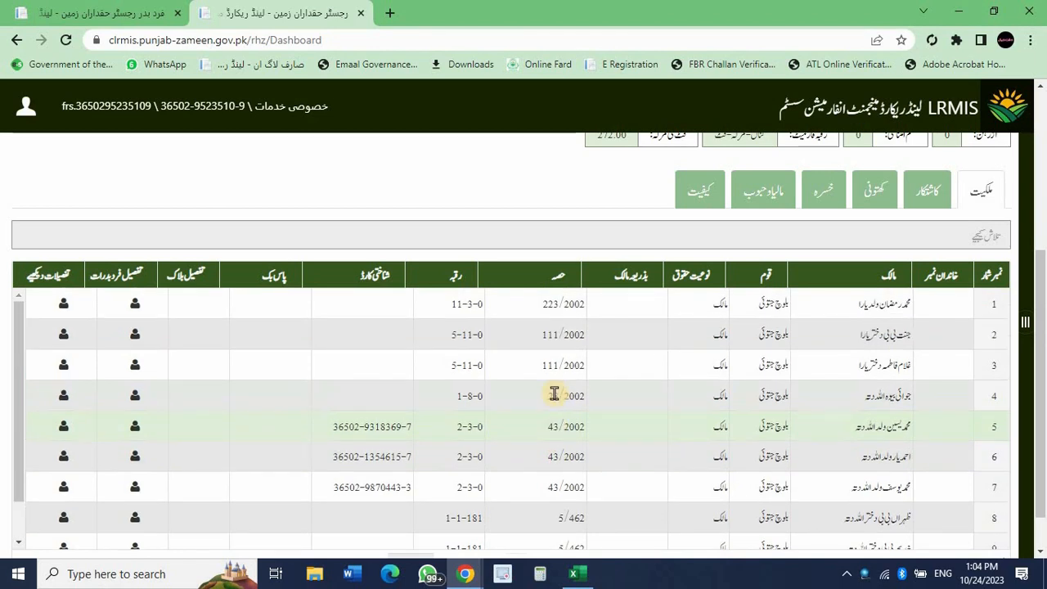
{"action": "scroll", "coordinate": [554, 394], "scroll_direction": "up", "scroll_amount": 4}
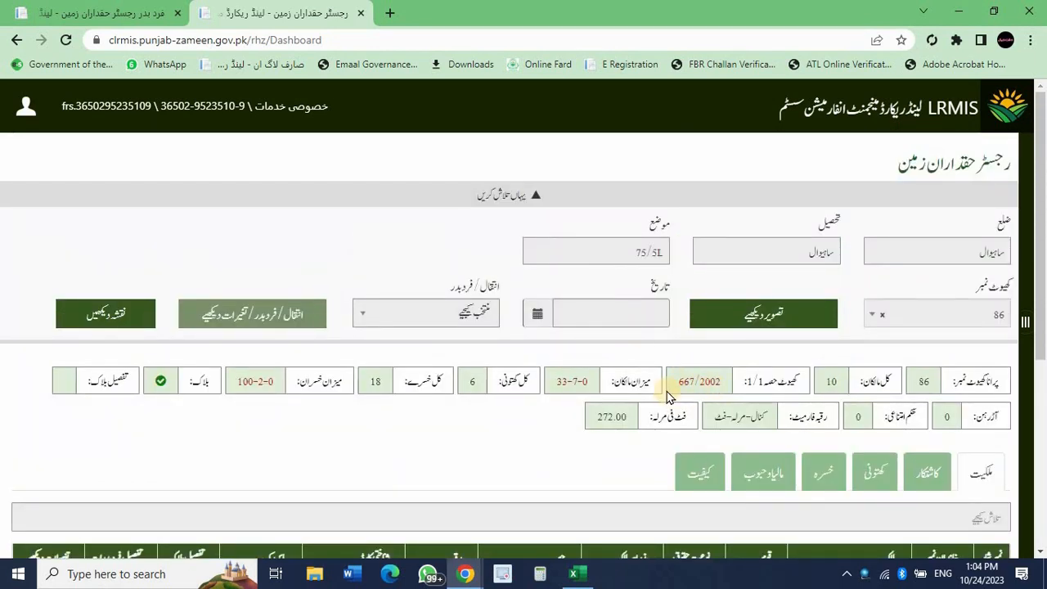
{"action": "left_click", "coordinate": [107, 6]}
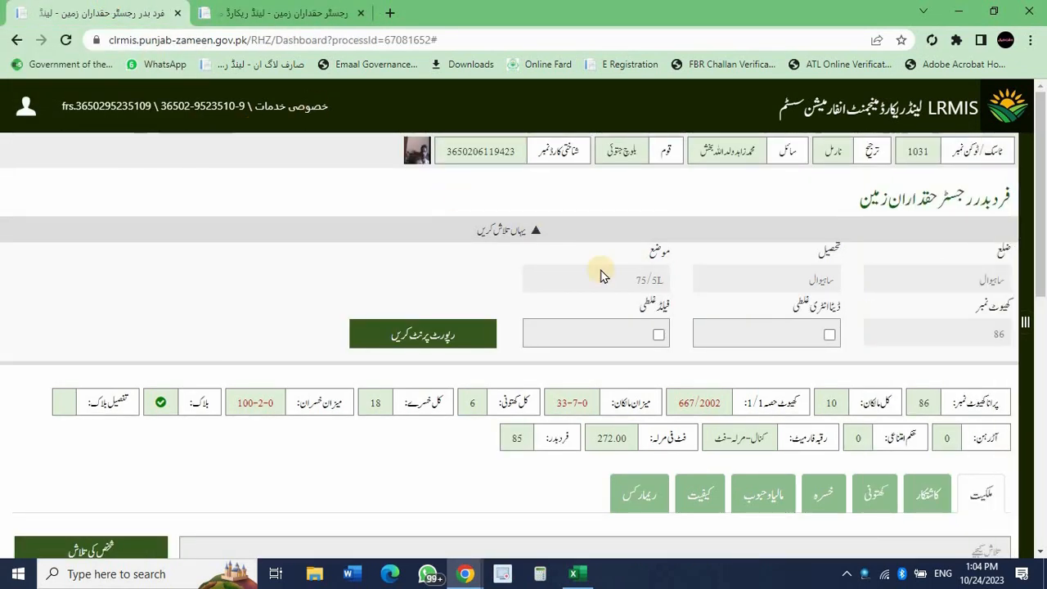
Review khewat 86's ten owners and tick the ڈیٹا انٹری غلطی (data entry error) checkbox.
{"action": "scroll", "coordinate": [600, 276], "scroll_direction": "down", "scroll_amount": 2}
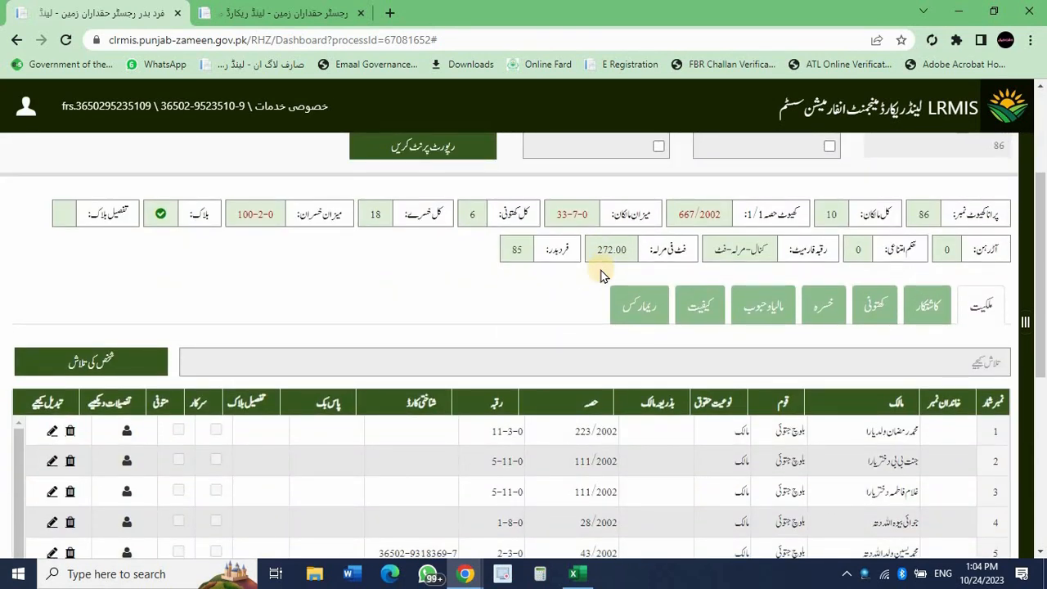
{"action": "scroll", "coordinate": [600, 276], "scroll_direction": "down", "scroll_amount": 3}
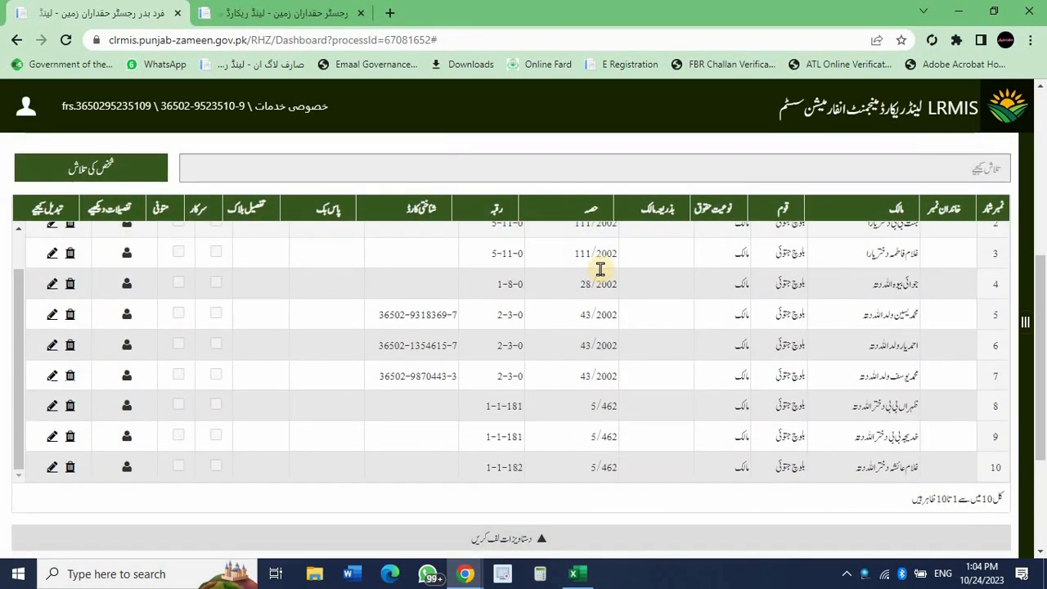
{"action": "scroll", "coordinate": [600, 271], "scroll_direction": "up", "scroll_amount": 1}
{"action": "scroll", "coordinate": [600, 272], "scroll_direction": "up", "scroll_amount": 4}
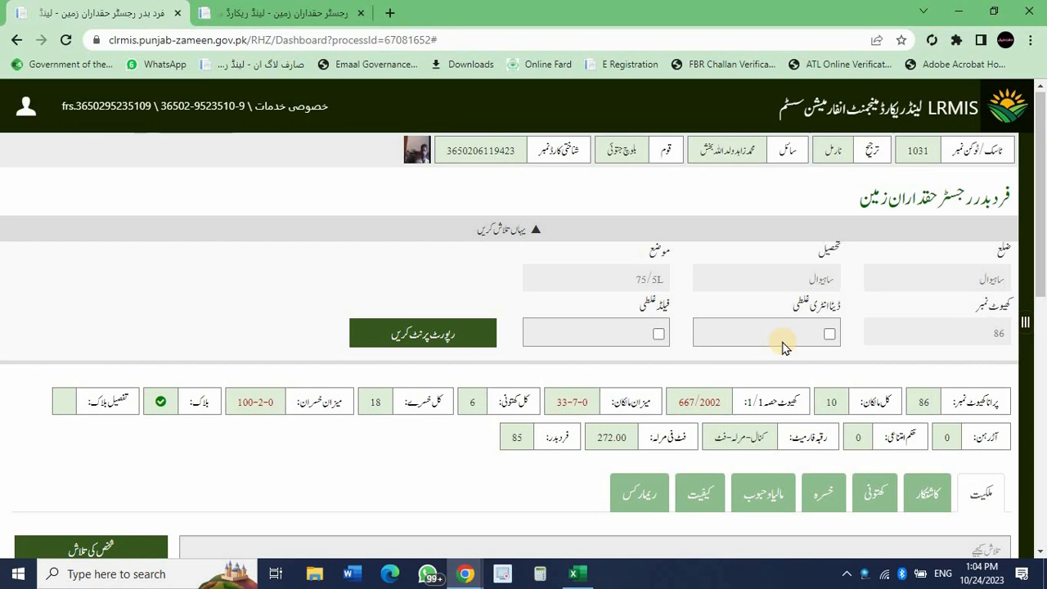
{"action": "left_click", "coordinate": [829, 335]}
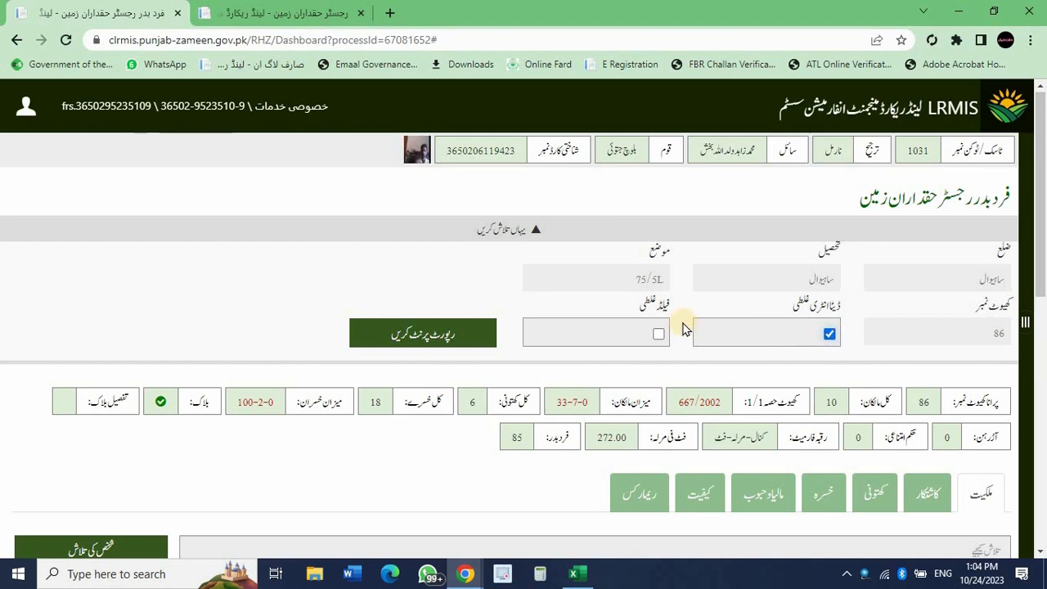
{"action": "scroll", "coordinate": [685, 328], "scroll_direction": "down", "scroll_amount": 2}
{"action": "scroll", "coordinate": [685, 328], "scroll_direction": "down", "scroll_amount": 4}
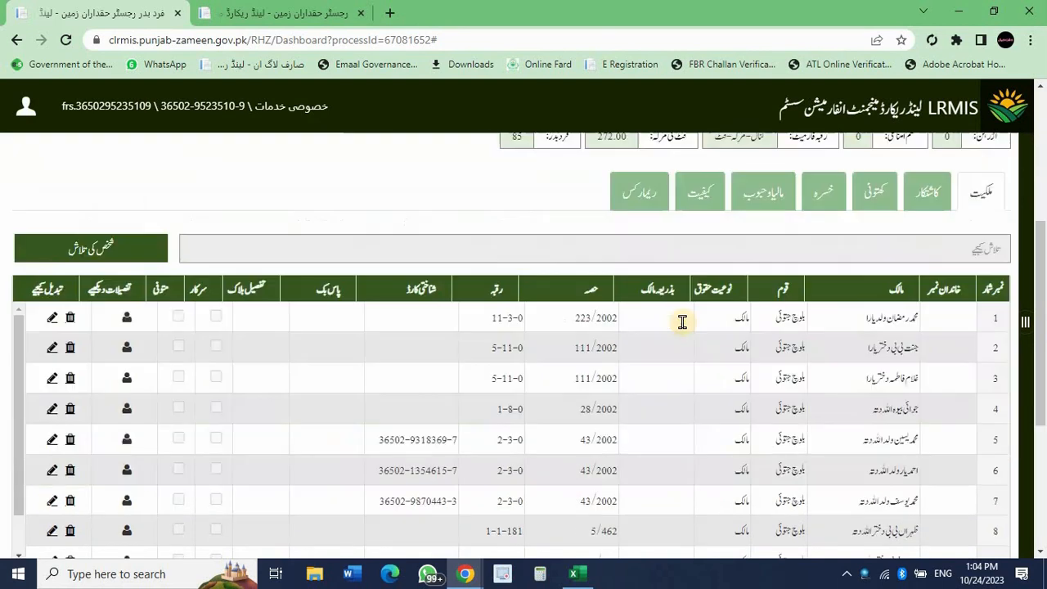
{"action": "scroll", "coordinate": [686, 328], "scroll_direction": "down", "scroll_amount": 2}
{"action": "scroll", "coordinate": [679, 471], "scroll_direction": "up", "scroll_amount": 2}
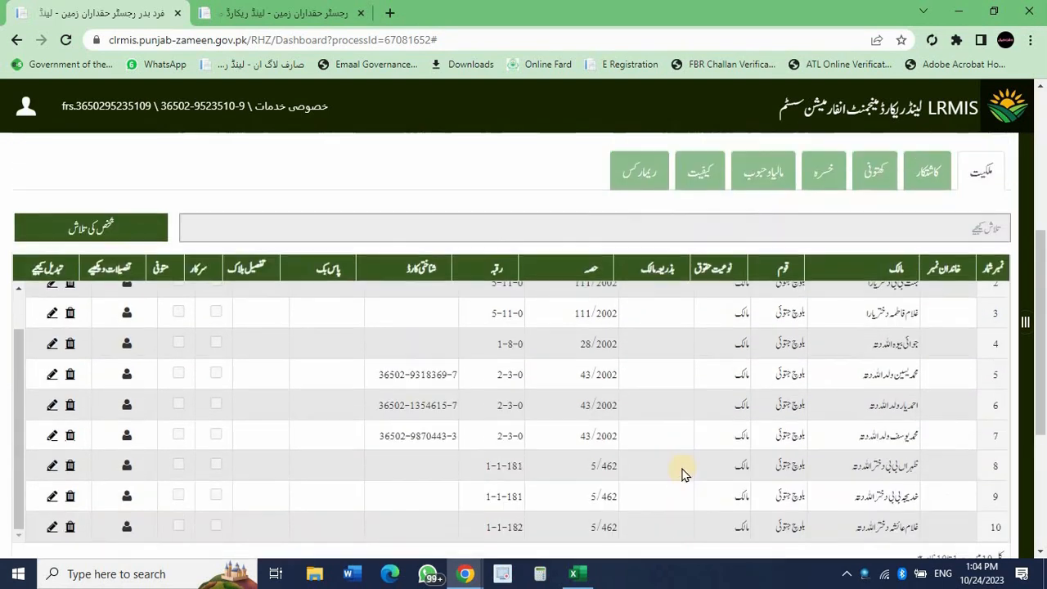
{"action": "scroll", "coordinate": [683, 473], "scroll_direction": "down", "scroll_amount": 1}
{"action": "scroll", "coordinate": [686, 473], "scroll_direction": "down", "scroll_amount": 1}
{"action": "scroll", "coordinate": [680, 475], "scroll_direction": "up", "scroll_amount": 3}
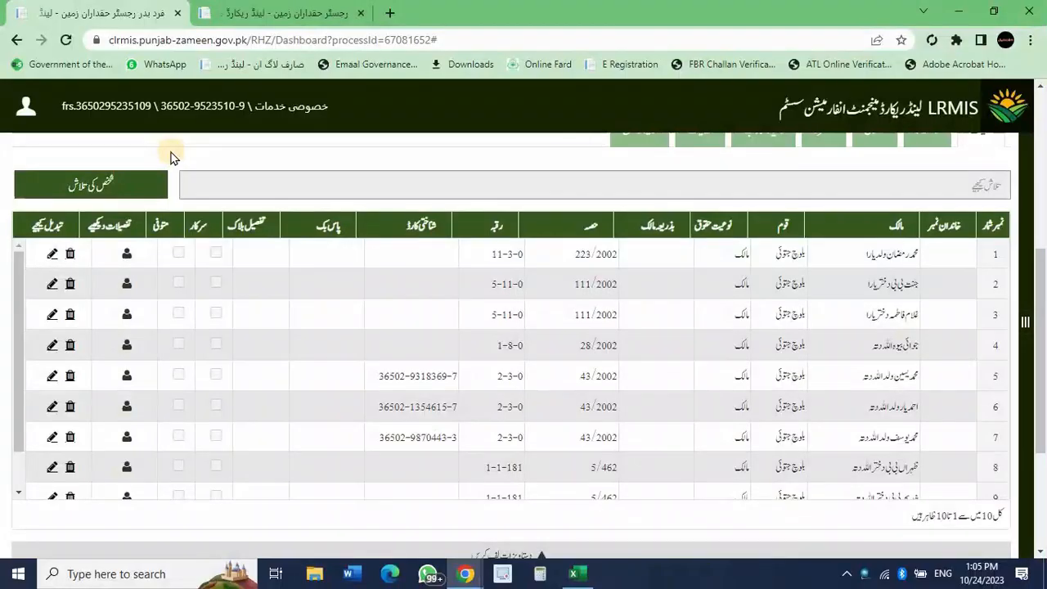
{"action": "scroll", "coordinate": [170, 156], "scroll_direction": "up", "scroll_amount": 3}
Start a new person entry from person search with the person's name and relation ولد.
{"action": "scroll", "coordinate": [164, 147], "scroll_direction": "down", "scroll_amount": 1}
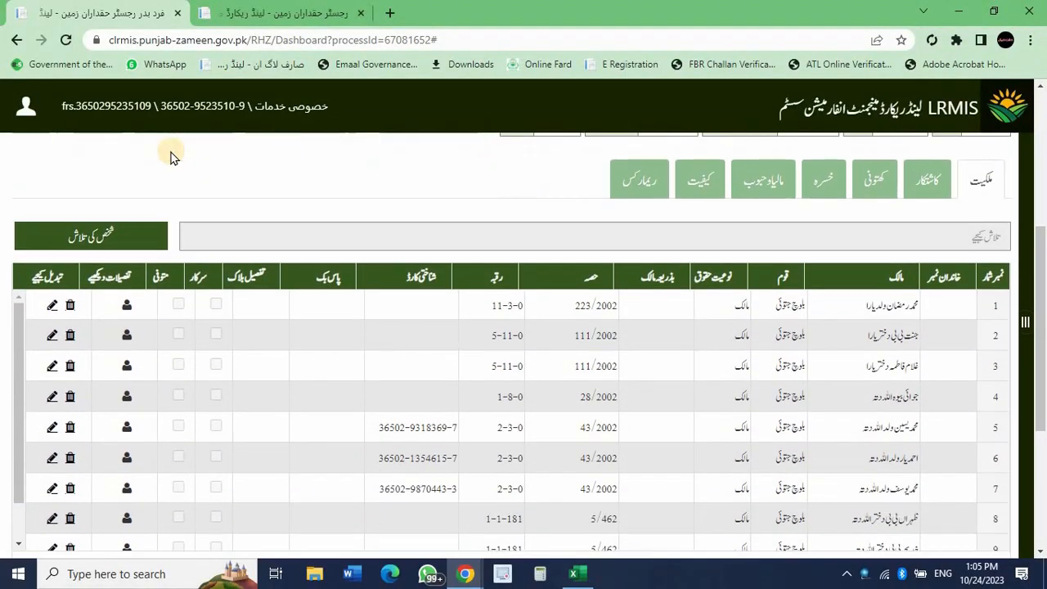
{"action": "left_click", "coordinate": [124, 235]}
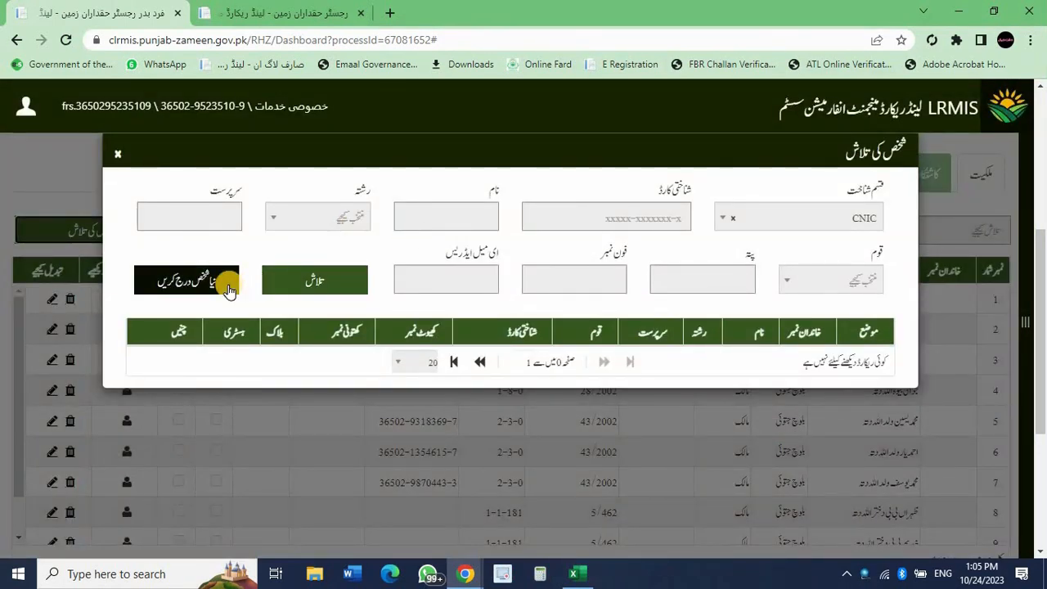
{"action": "left_click", "coordinate": [229, 290]}
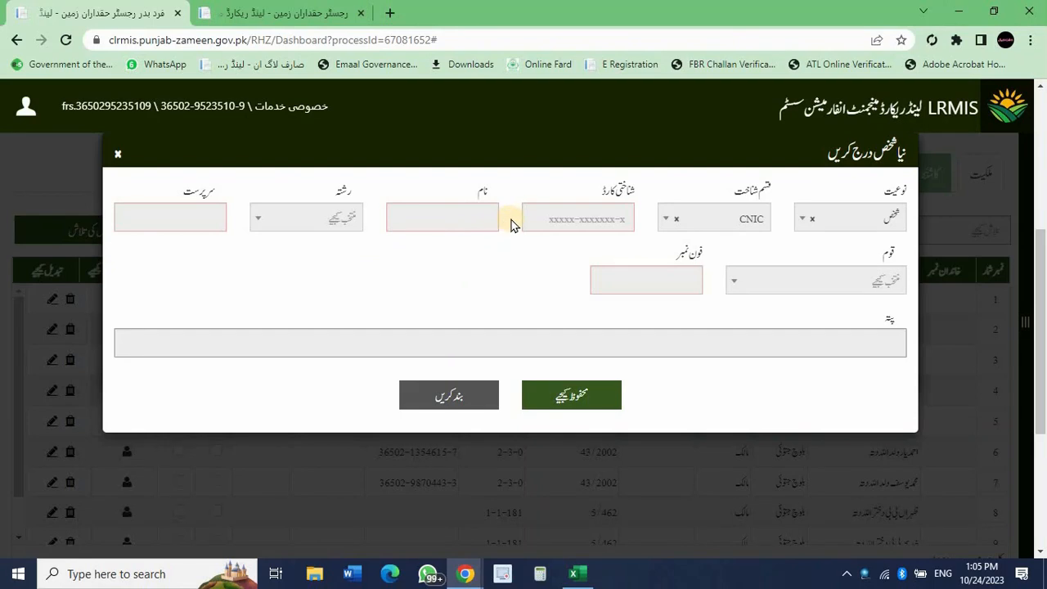
{"action": "left_click", "coordinate": [446, 215]}
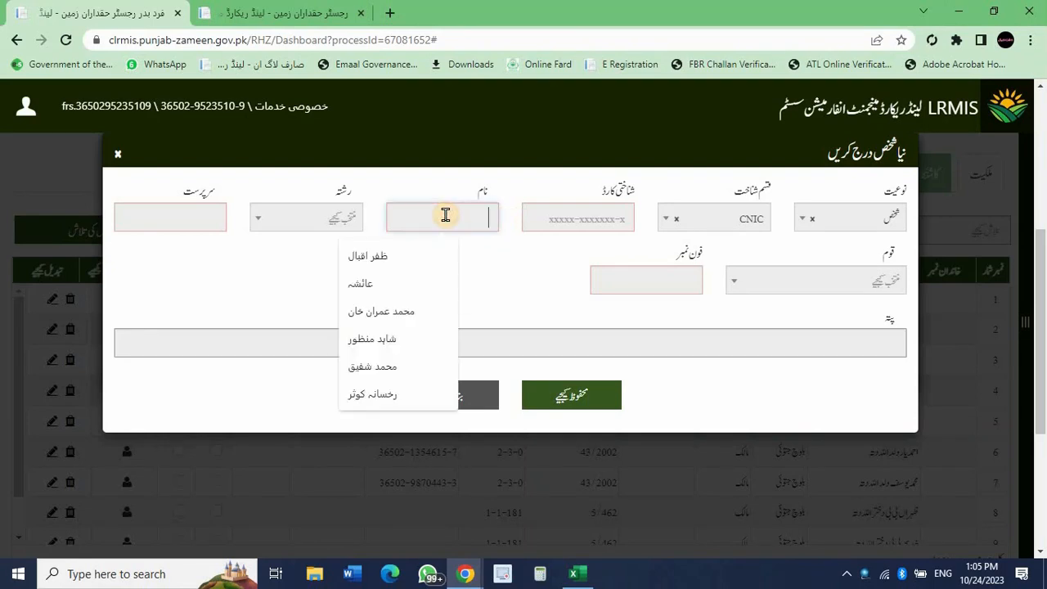
{"action": "type", "text": "m"}
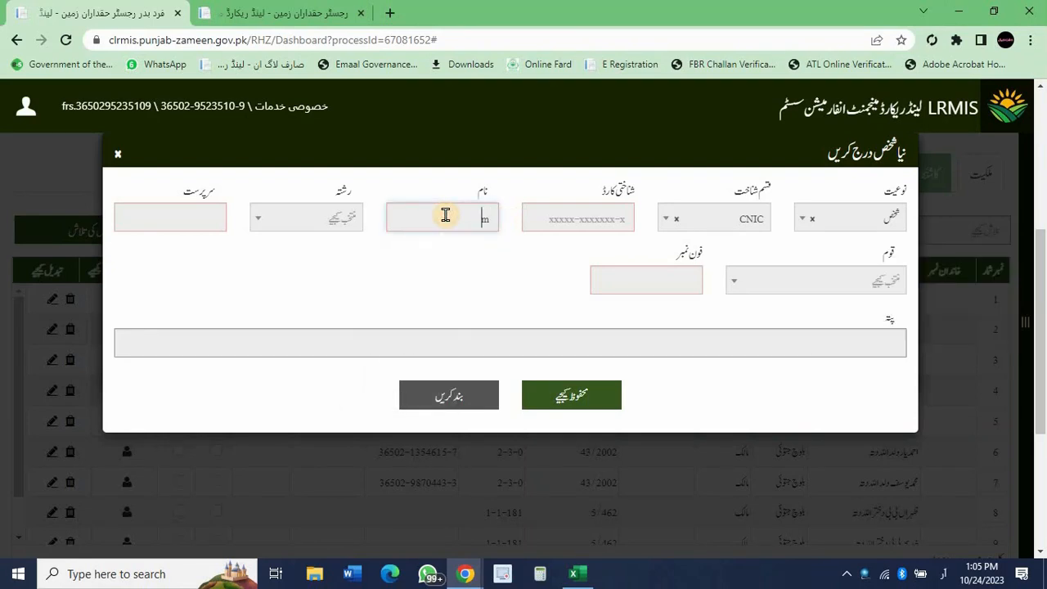
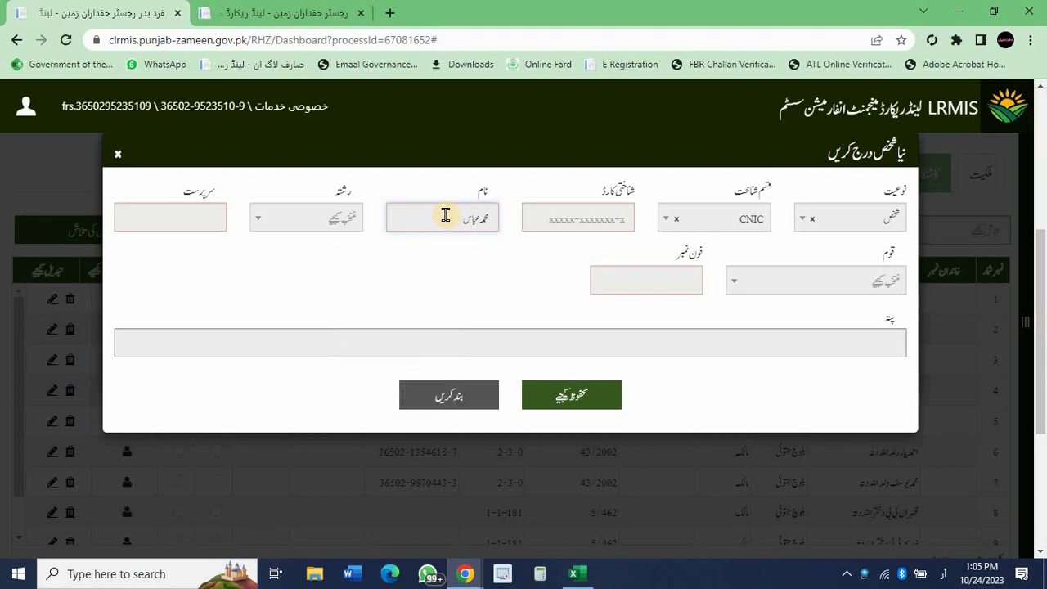
{"action": "key", "text": "Tab"}
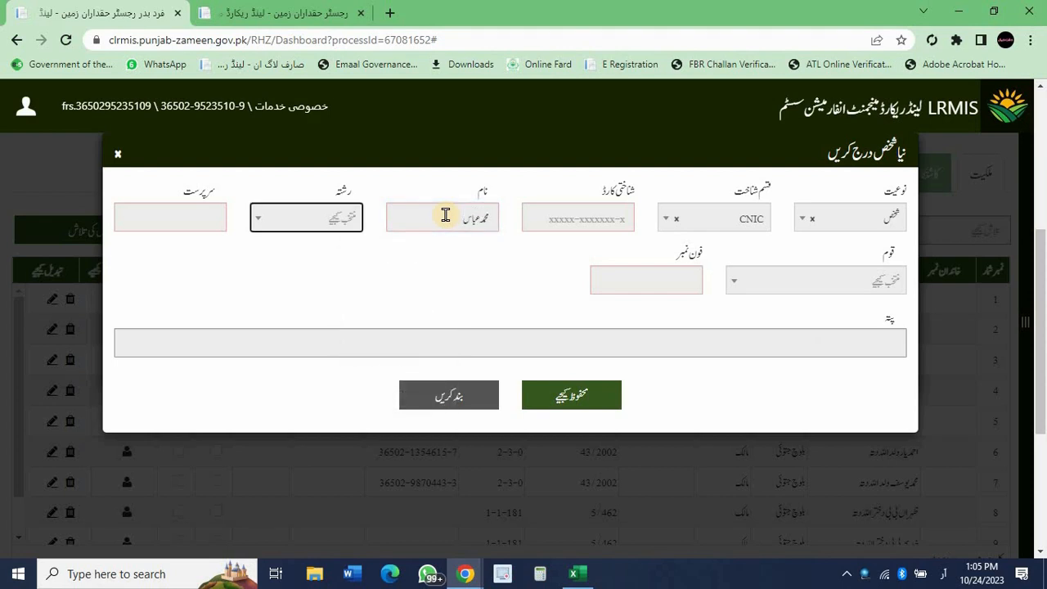
{"action": "left_click", "coordinate": [340, 226]}
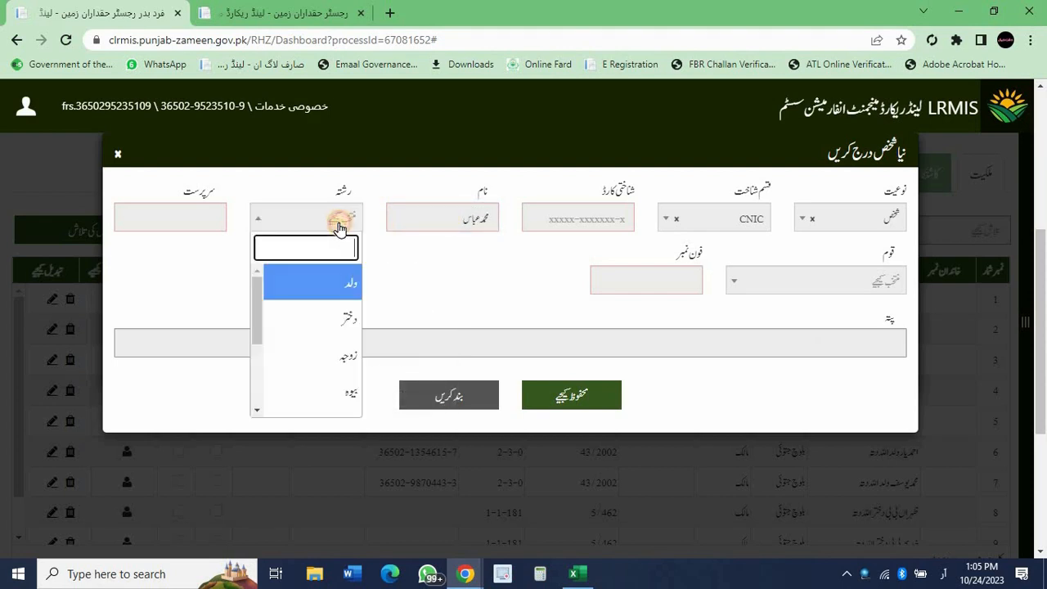
{"action": "left_click", "coordinate": [332, 283]}
Enter the guardian's name, caste بلوچ جتوئی and a suggested phone number.
{"action": "left_click", "coordinate": [180, 225]}
{"action": "type", "text": "سعدلوں"}
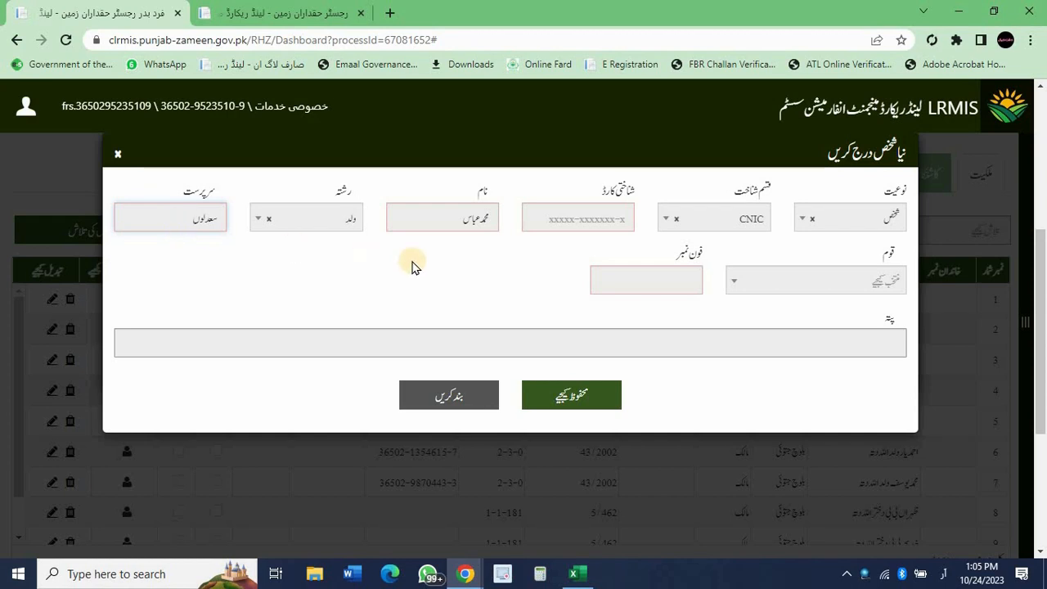
{"action": "left_click", "coordinate": [777, 298]}
{"action": "type", "text": "بلوچ"}
{"action": "type", "text": " جٹ"}
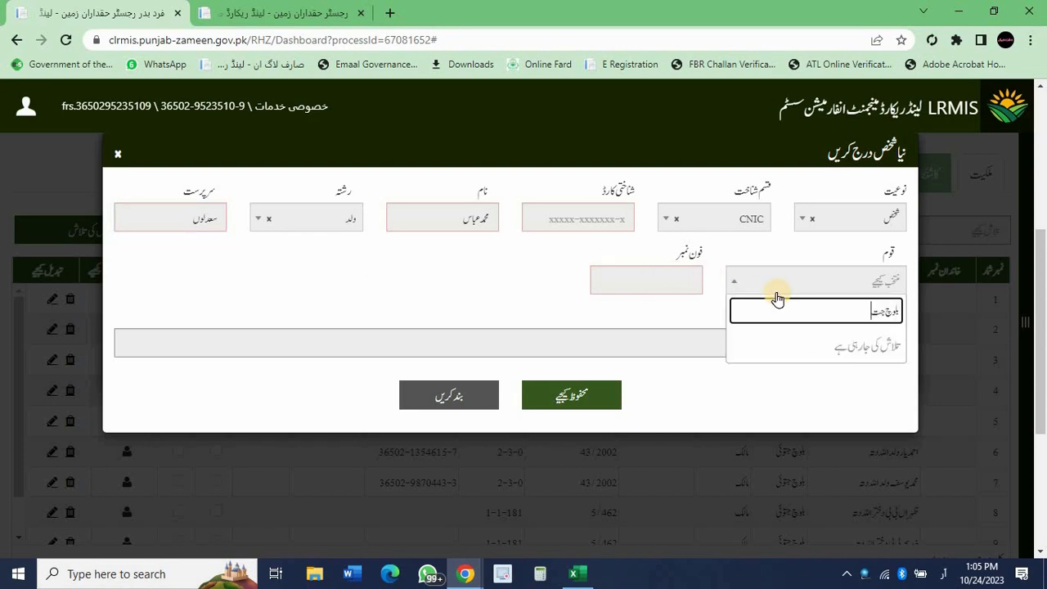
{"action": "type", "text": "ئی"}
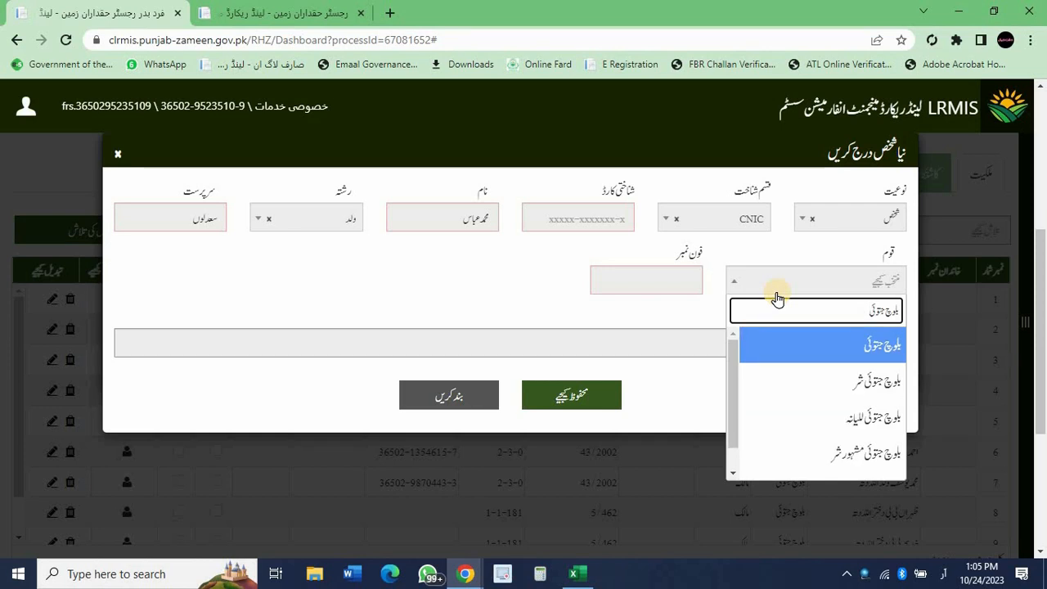
{"action": "key", "text": "Return"}
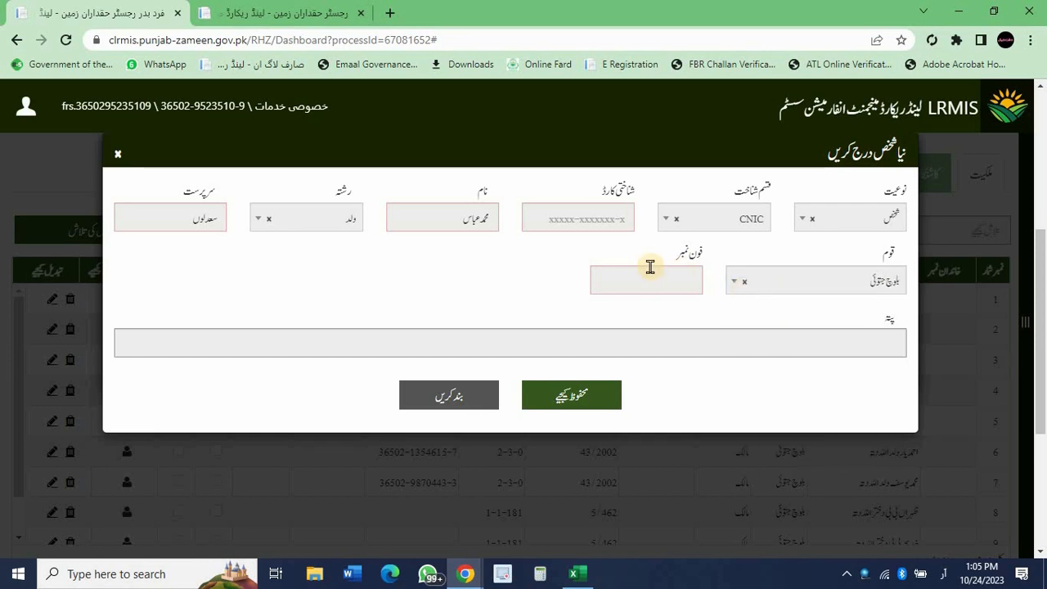
{"action": "left_click", "coordinate": [650, 267]}
{"action": "left_click", "coordinate": [613, 328]}
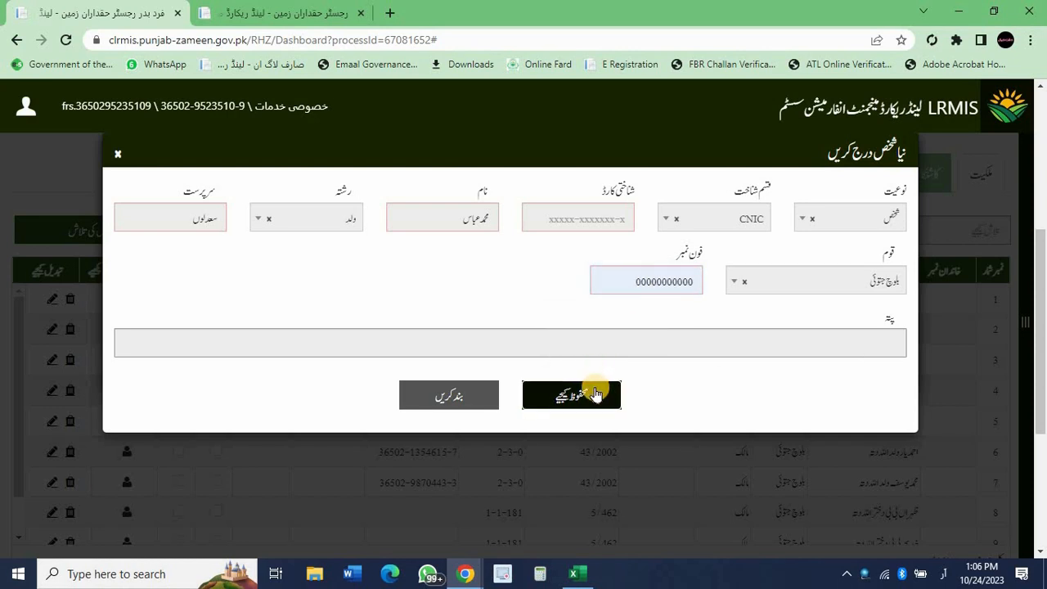
Save the new person and give their ownership entry share 334/2002 with rights مالک.
{"action": "left_click", "coordinate": [595, 395]}
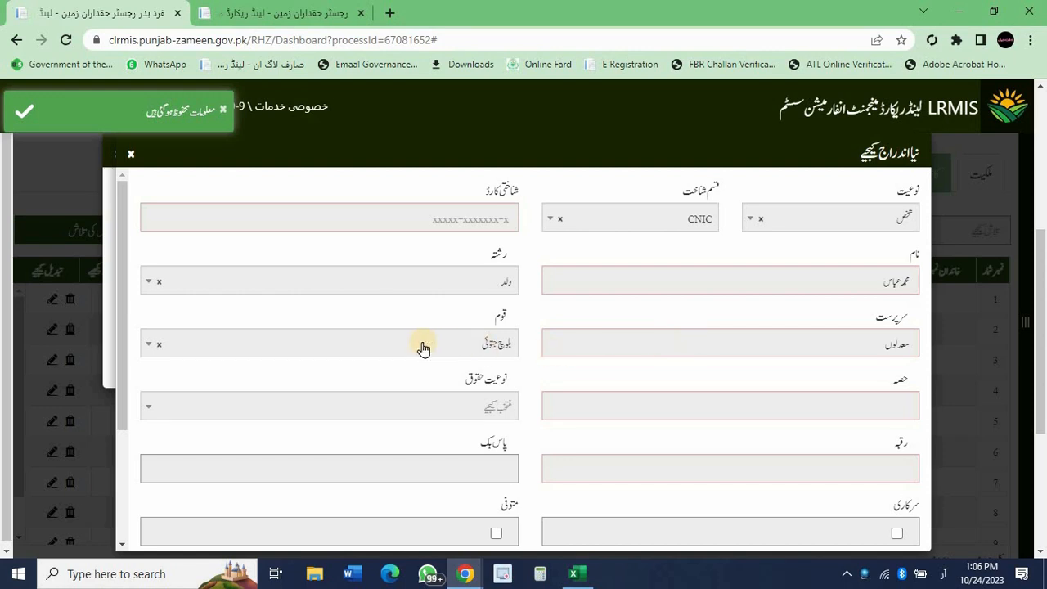
{"action": "left_click", "coordinate": [748, 409]}
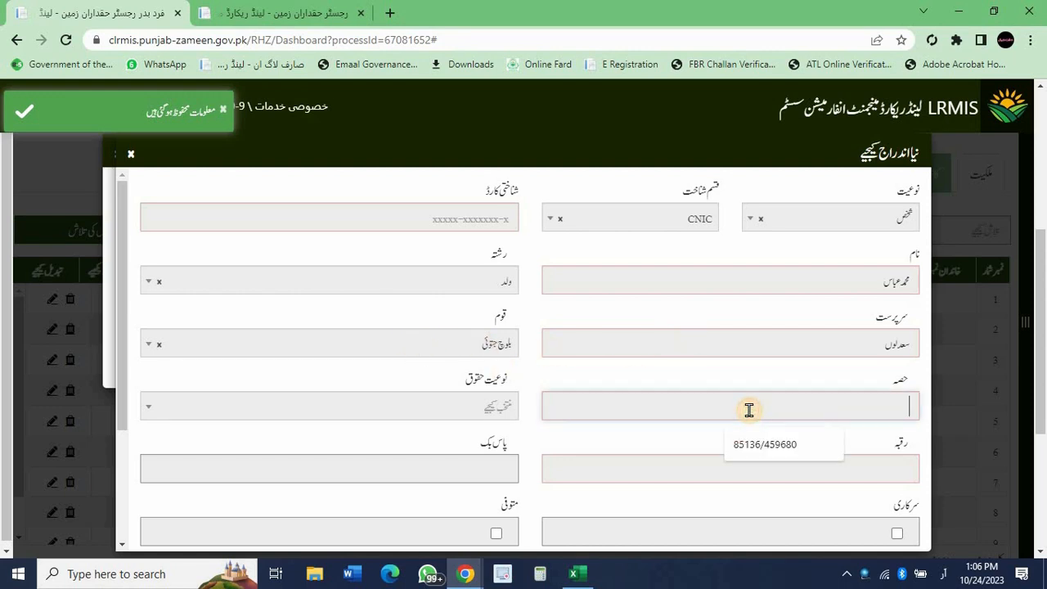
{"action": "type", "text": "334"}
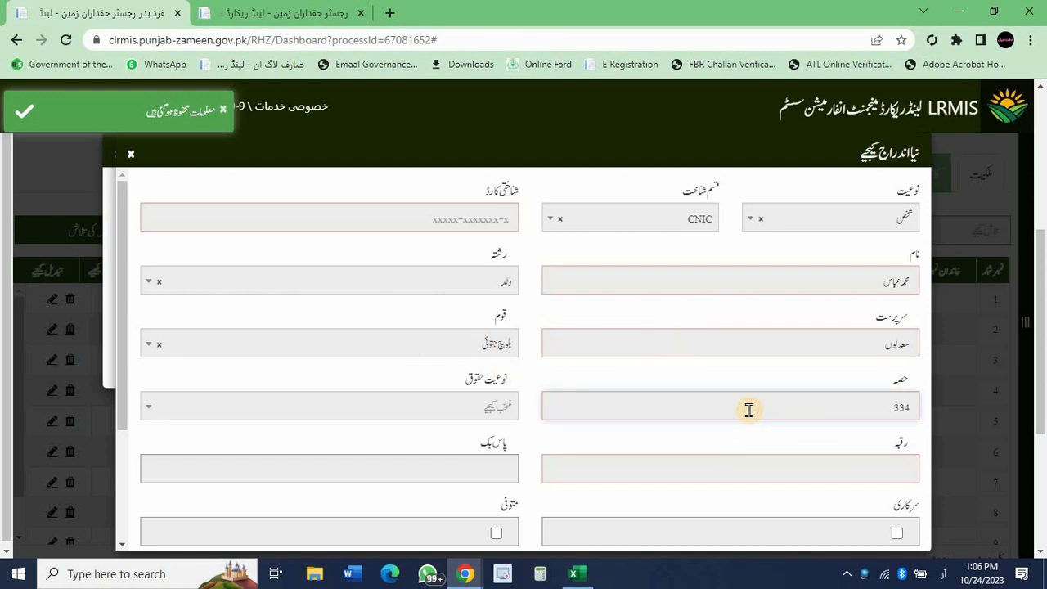
{"action": "type", "text": "/2002"}
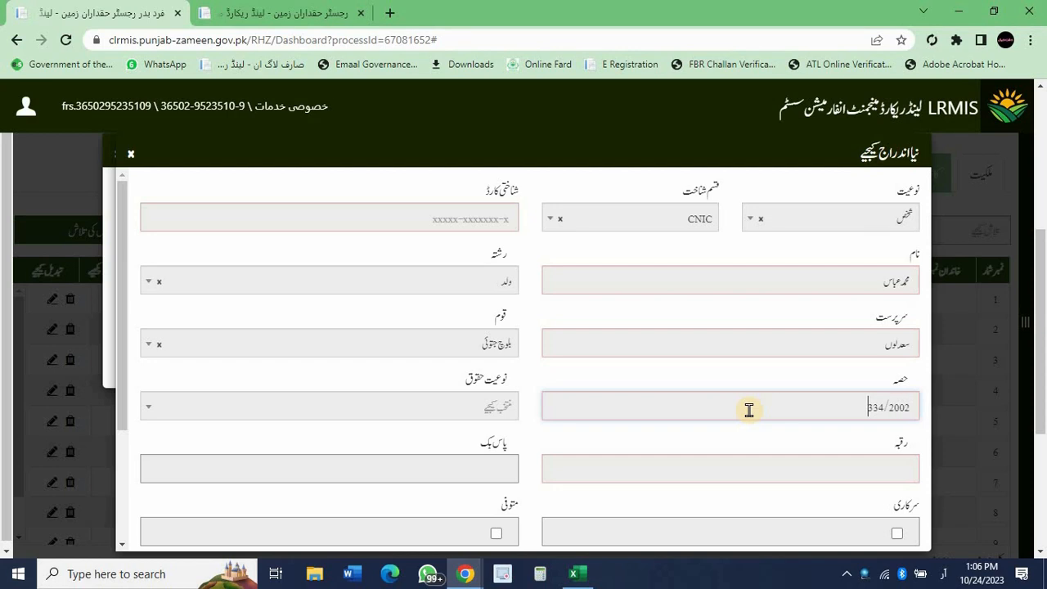
{"action": "left_click", "coordinate": [535, 379]}
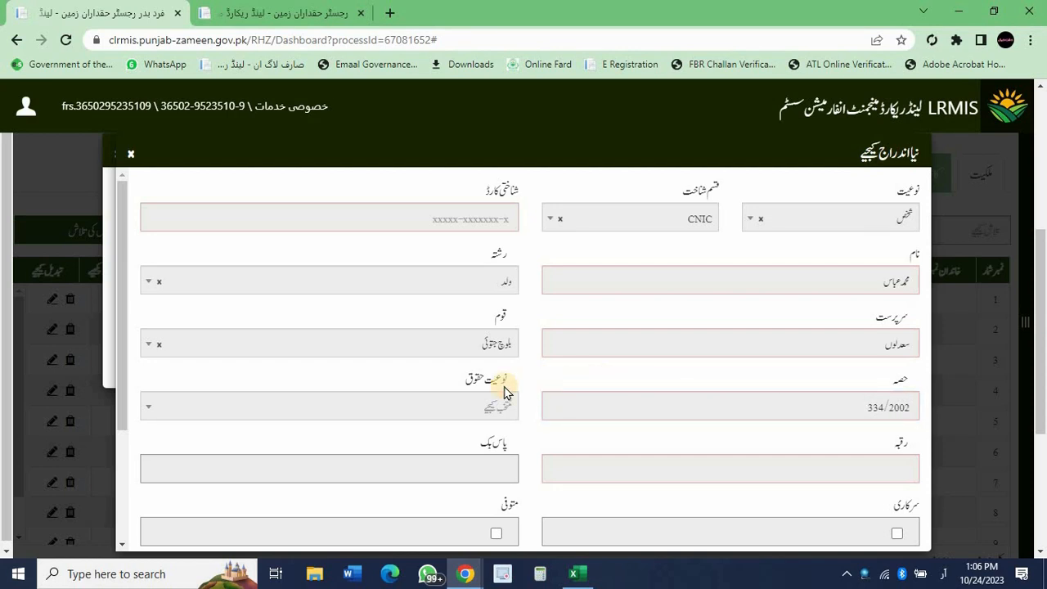
{"action": "left_click", "coordinate": [455, 409]}
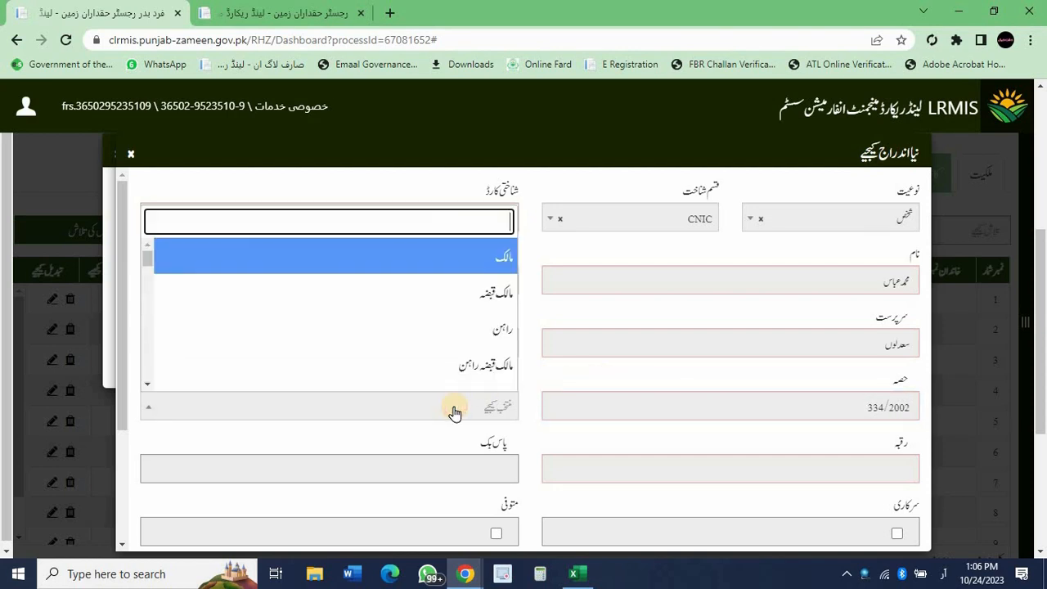
{"action": "left_click", "coordinate": [473, 270]}
Set the entry's area to 16-14-0 and save the new owner.
{"action": "scroll", "coordinate": [537, 339], "scroll_direction": "down", "scroll_amount": 2}
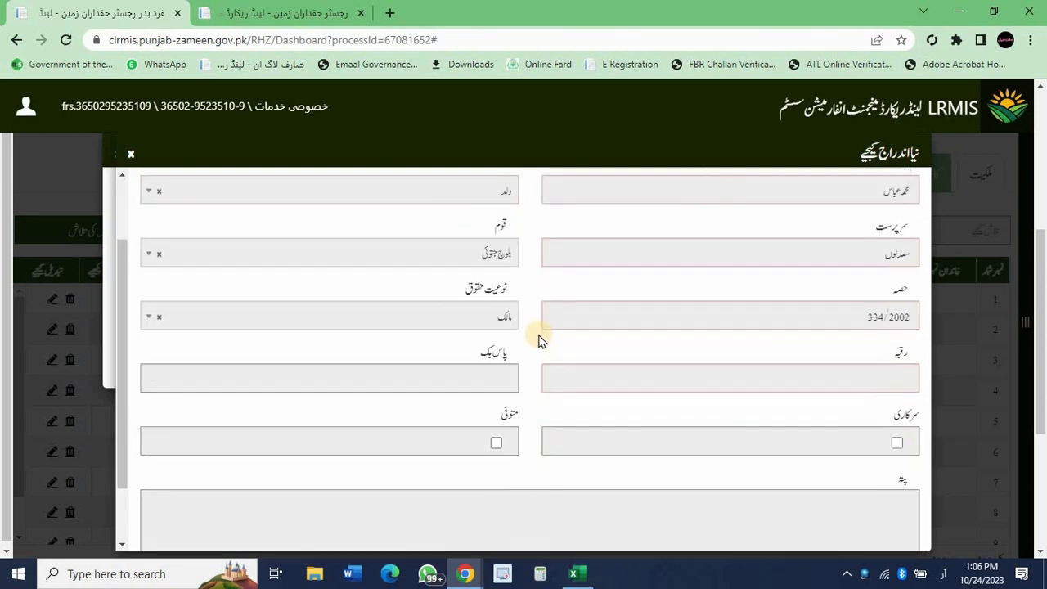
{"action": "left_click", "coordinate": [606, 337]}
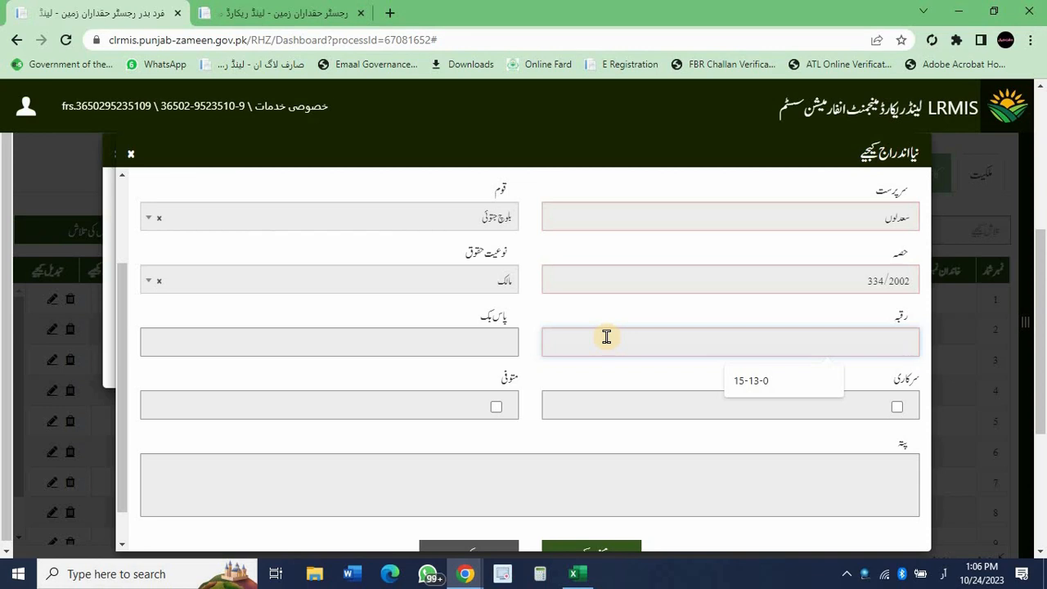
{"action": "type", "text": "16-1"}
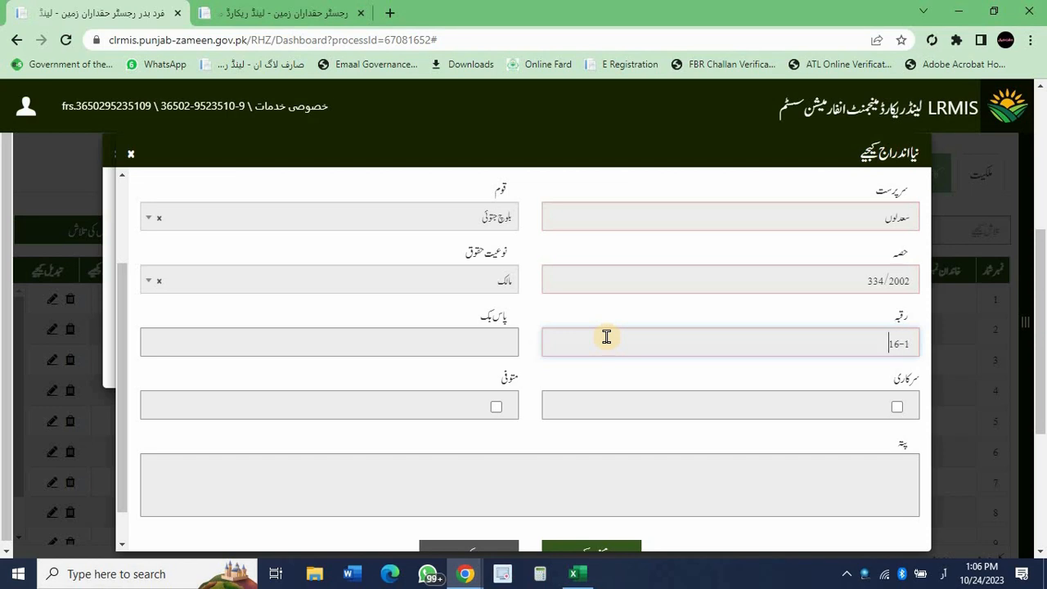
{"action": "type", "text": "4-0"}
{"action": "left_click", "coordinate": [531, 370]}
{"action": "scroll", "coordinate": [556, 381], "scroll_direction": "down", "scroll_amount": 2}
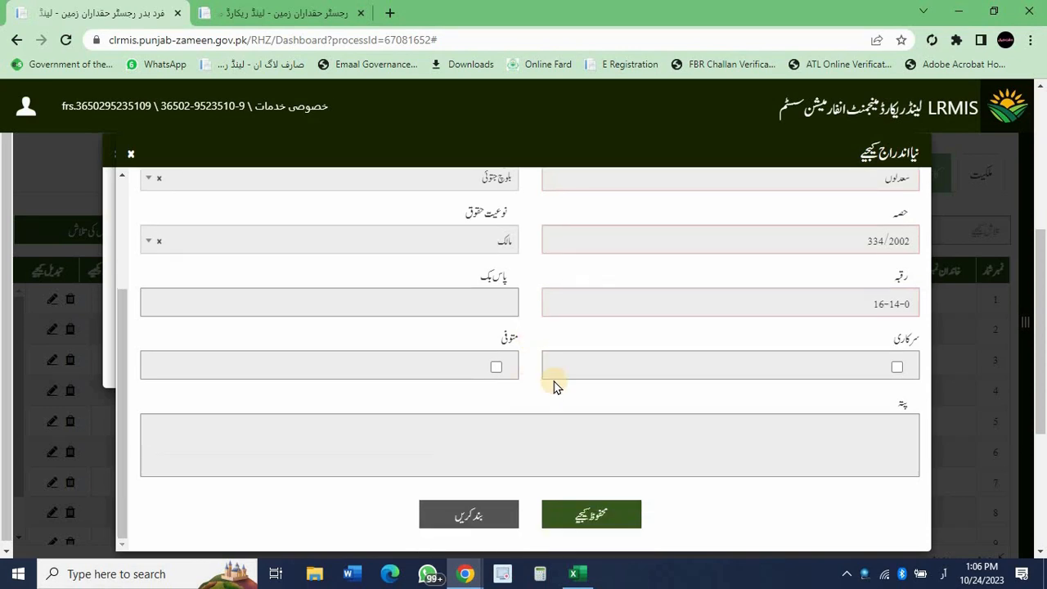
{"action": "left_click", "coordinate": [597, 512]}
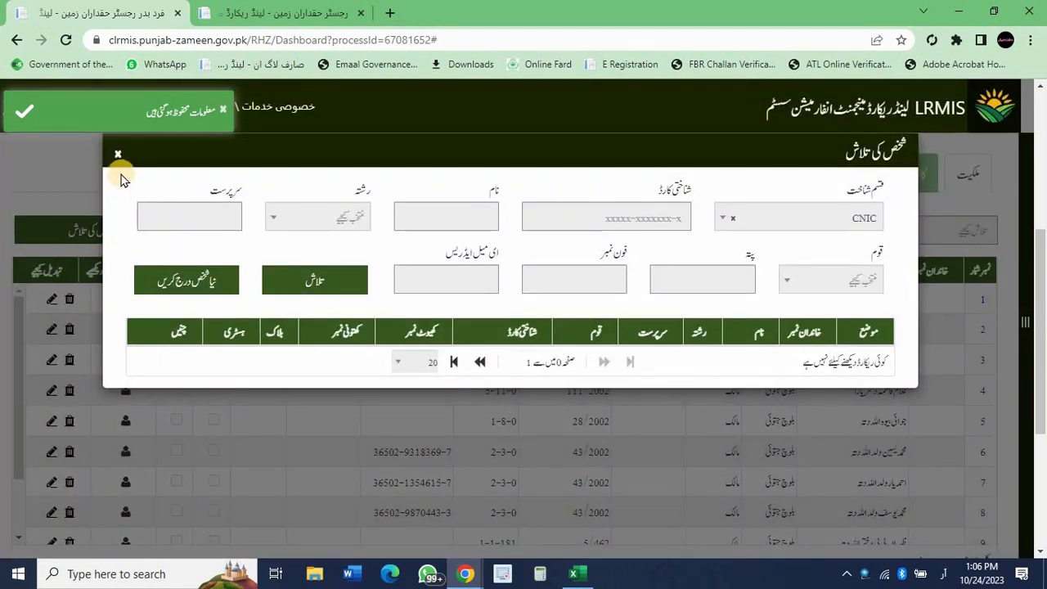
Start another new owner: a new person with name, relation دختر and guardian's name.
{"action": "left_click", "coordinate": [118, 156]}
{"action": "scroll", "coordinate": [262, 379], "scroll_direction": "down", "scroll_amount": 2}
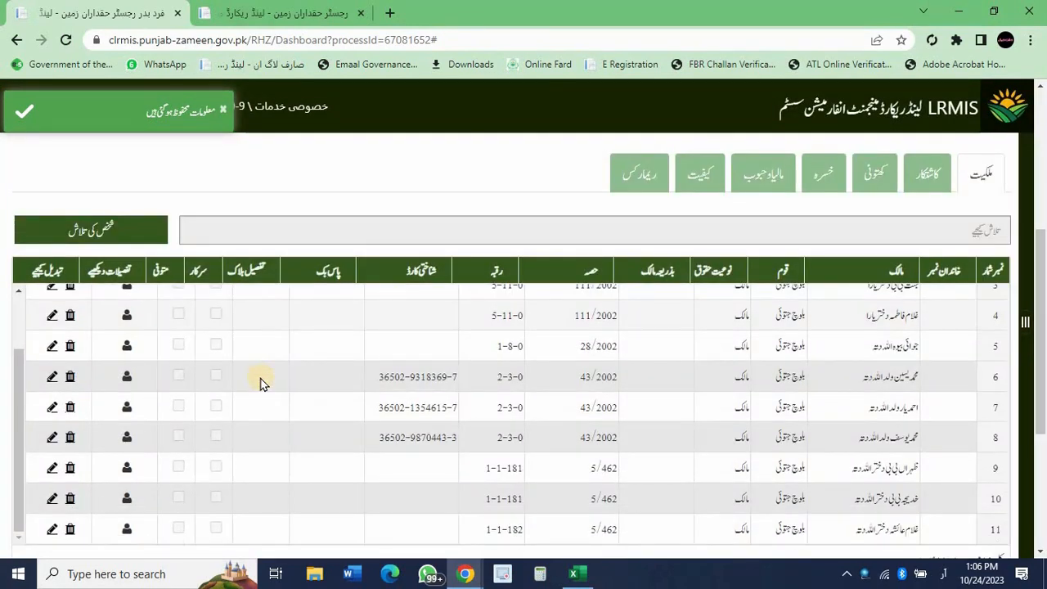
{"action": "scroll", "coordinate": [262, 379], "scroll_direction": "up", "scroll_amount": 2}
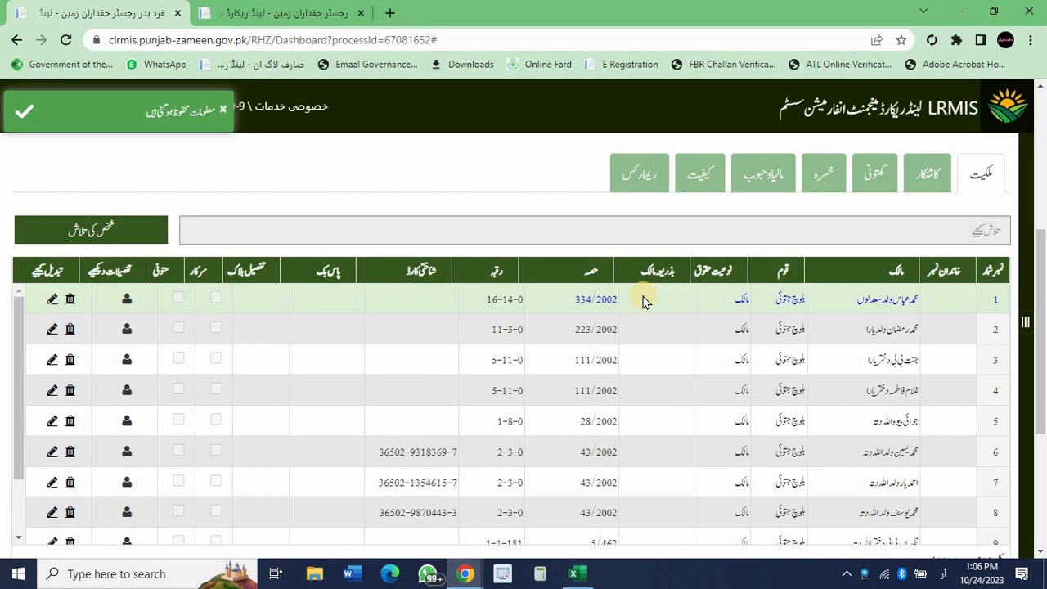
{"action": "left_click", "coordinate": [122, 229]}
{"action": "left_click", "coordinate": [262, 276]}
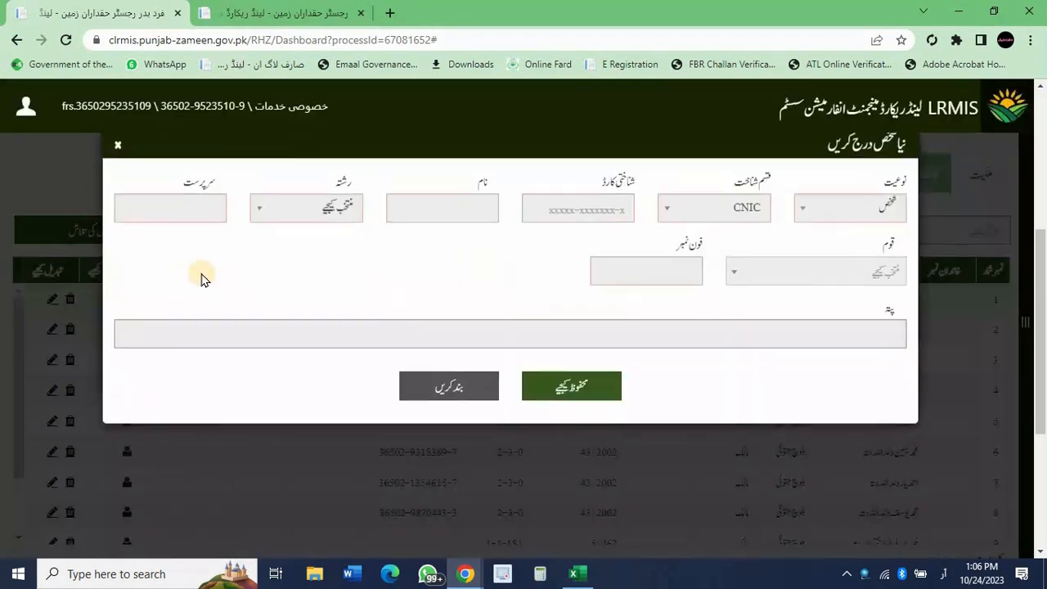
{"action": "left_click", "coordinate": [449, 216]}
{"action": "type", "text": "جت"}
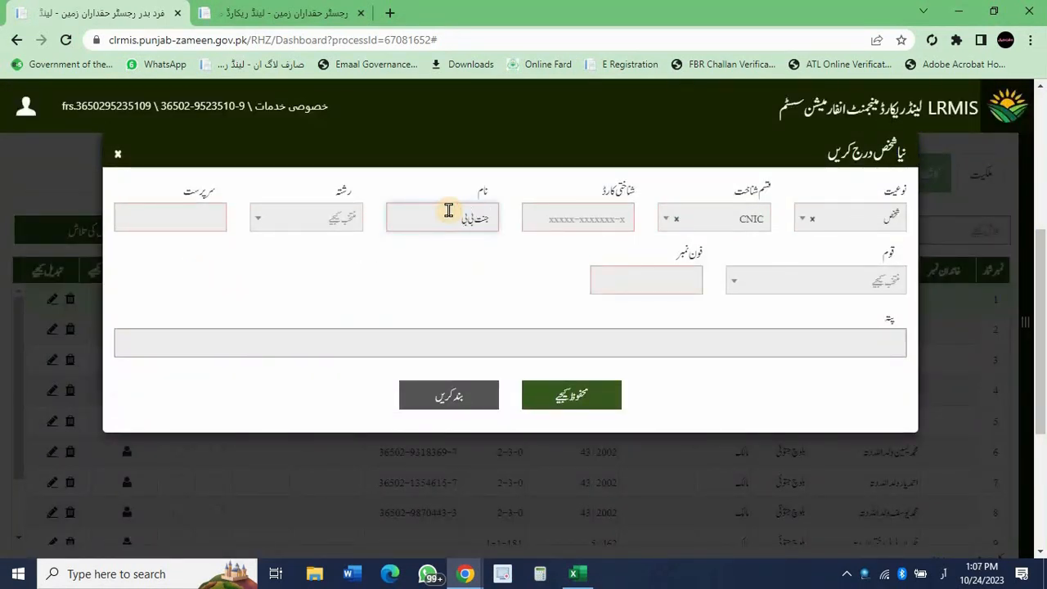
{"action": "left_click", "coordinate": [306, 218]}
{"action": "left_click", "coordinate": [324, 295]}
{"action": "left_click", "coordinate": [193, 218]}
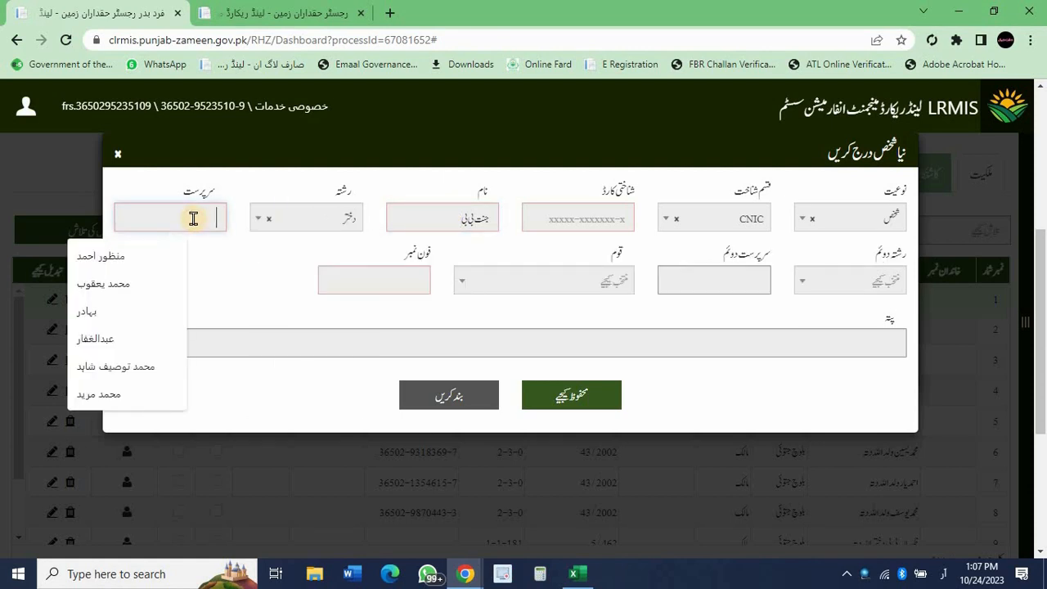
{"action": "type", "text": "معداوں"}
Set the person's caste to بلوچ جتوئی, fill the suggested phone number and save them.
{"action": "left_click", "coordinate": [606, 281]}
{"action": "type", "text": "بلوچ جتو"}
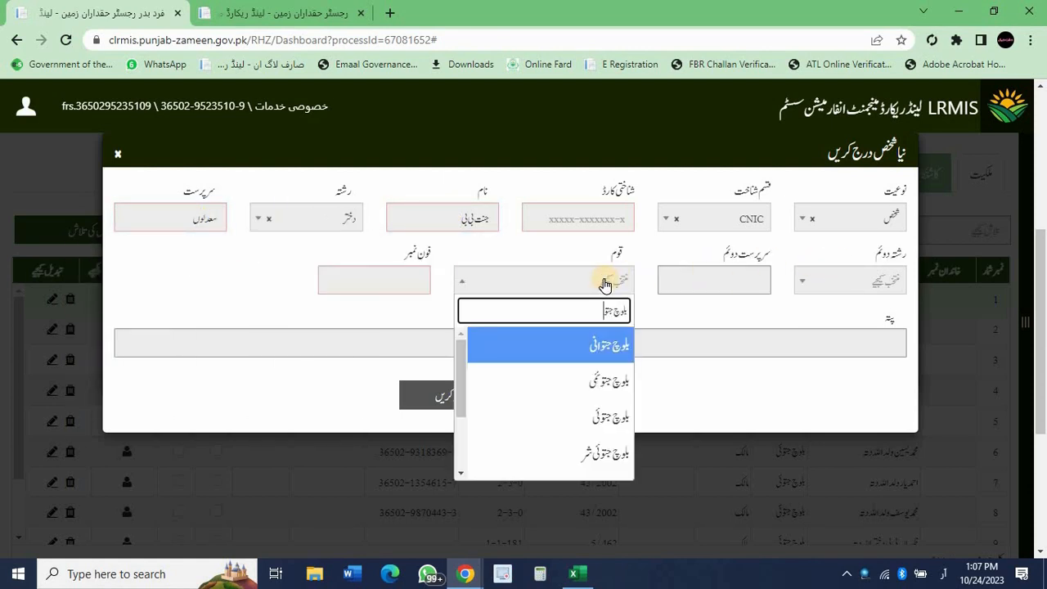
{"action": "left_click", "coordinate": [565, 346]}
{"action": "left_click", "coordinate": [409, 280]}
{"action": "left_click", "coordinate": [332, 331]}
{"action": "left_click", "coordinate": [570, 401]}
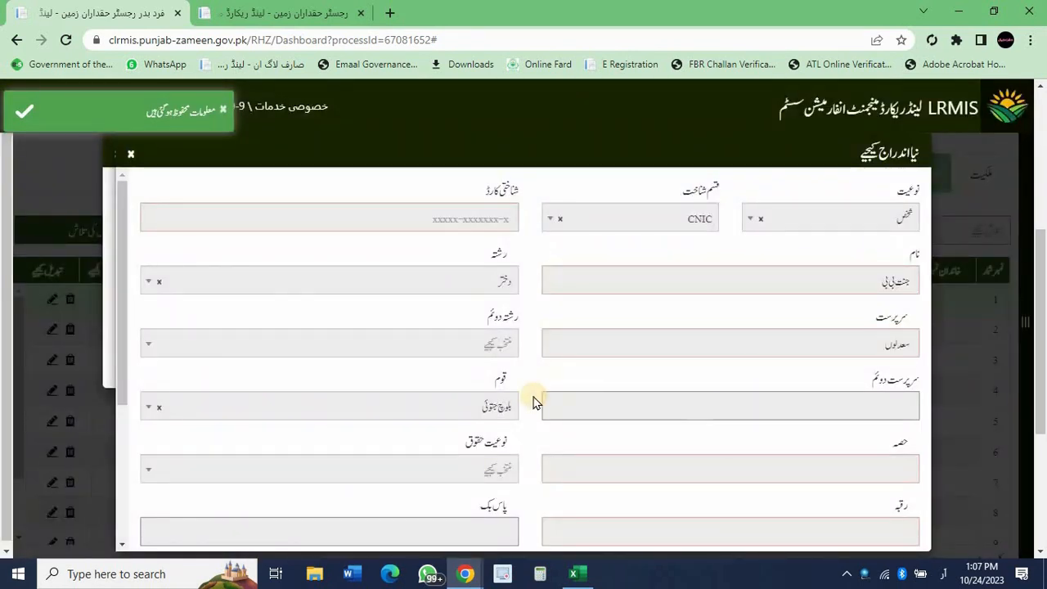
Save her ownership entry with share 167/2002, rights مالک and area 8-7-0.
{"action": "left_click", "coordinate": [691, 466]}
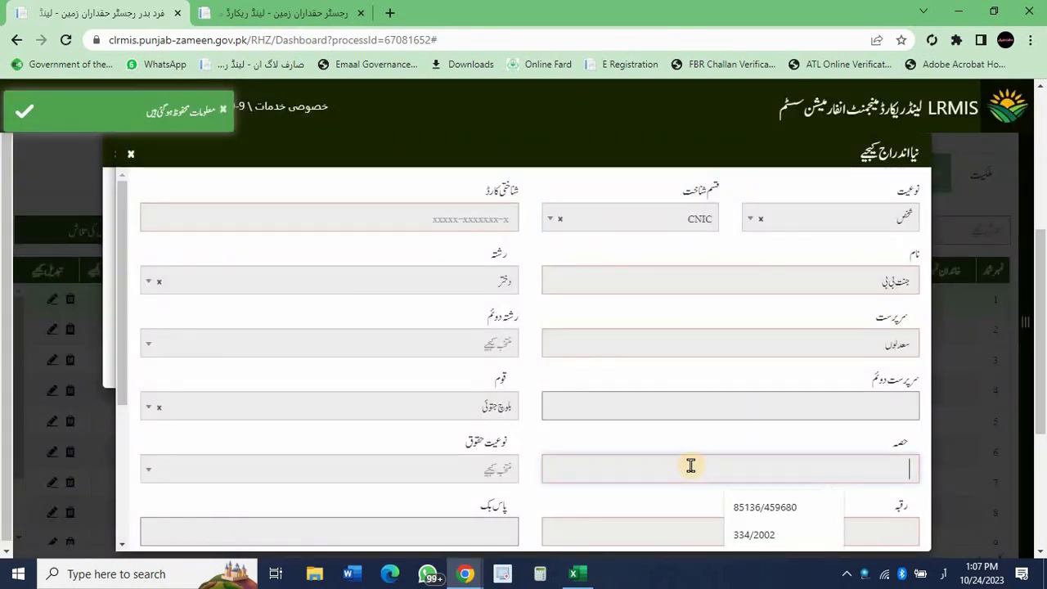
{"action": "type", "text": "167/2002"}
{"action": "scroll", "coordinate": [736, 426], "scroll_direction": "down", "scroll_amount": 2}
{"action": "left_click", "coordinate": [458, 305]}
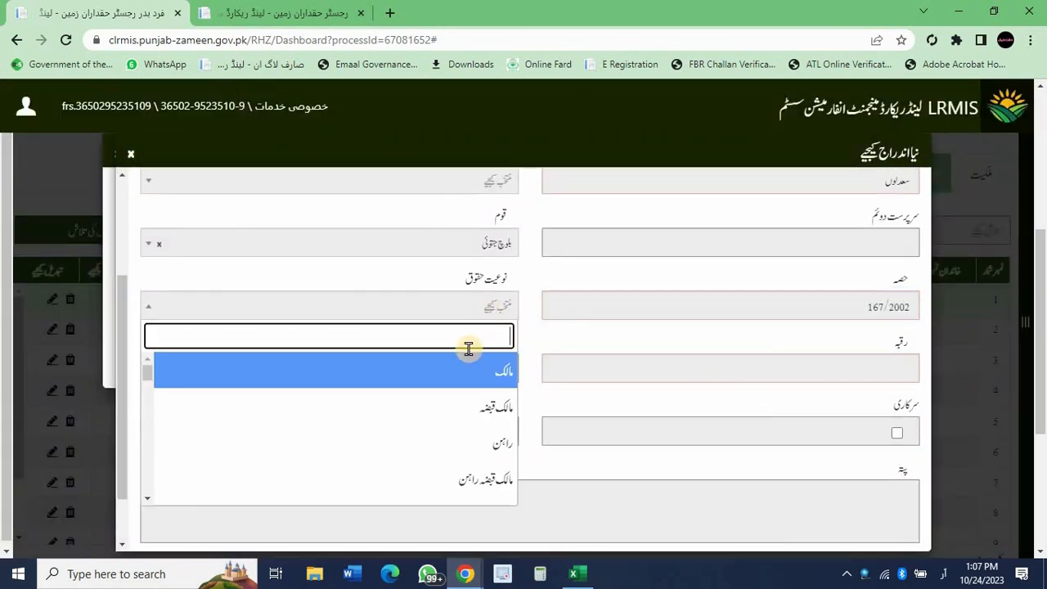
{"action": "left_click", "coordinate": [467, 367]}
{"action": "left_click", "coordinate": [643, 370]}
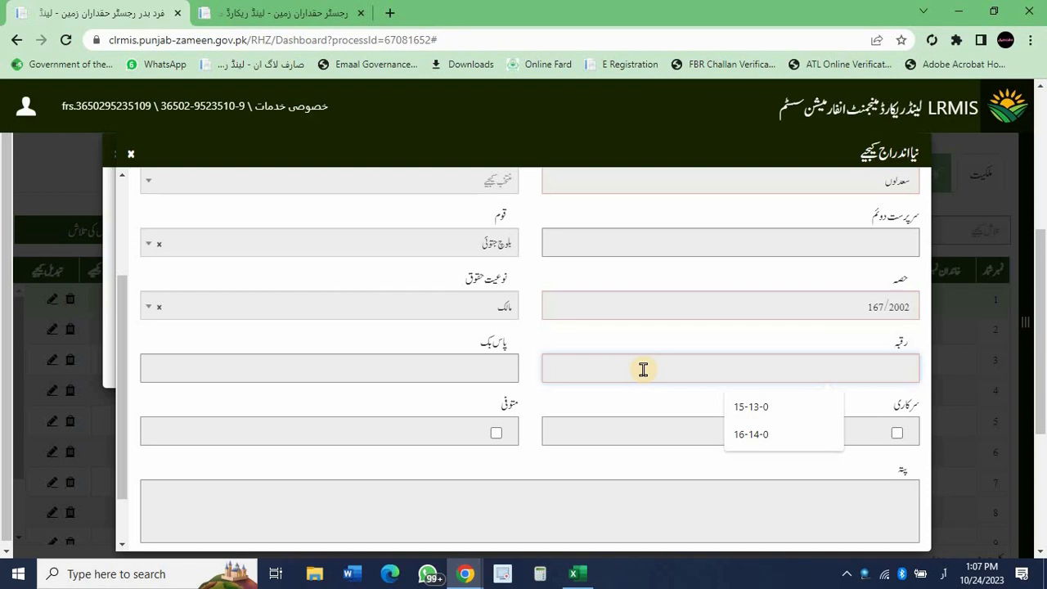
{"action": "type", "text": "8"}
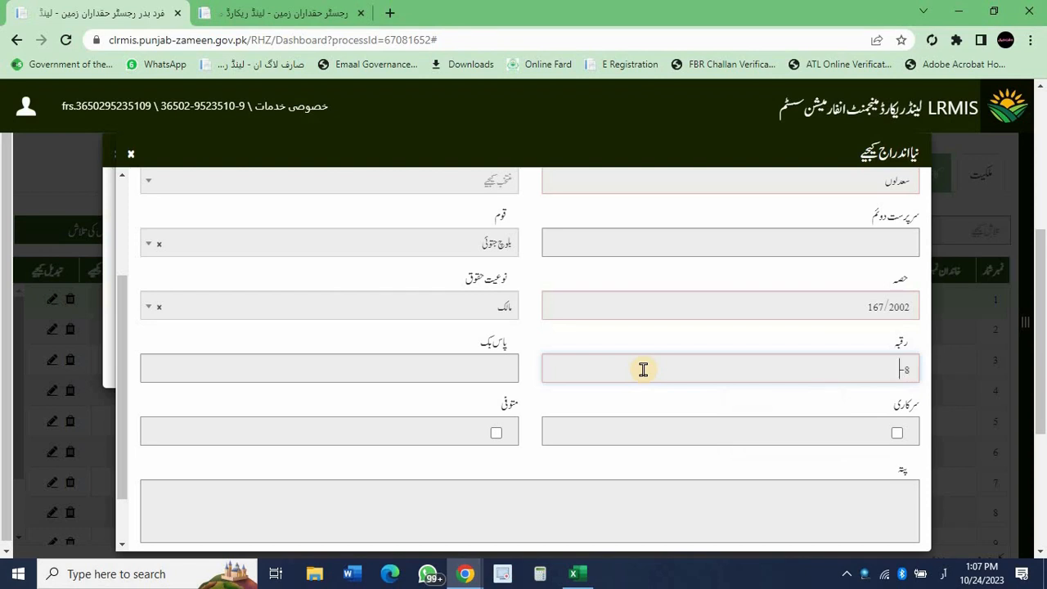
{"action": "type", "text": "-7-0"}
{"action": "scroll", "coordinate": [573, 402], "scroll_direction": "down", "scroll_amount": 1}
{"action": "left_click", "coordinate": [570, 516]}
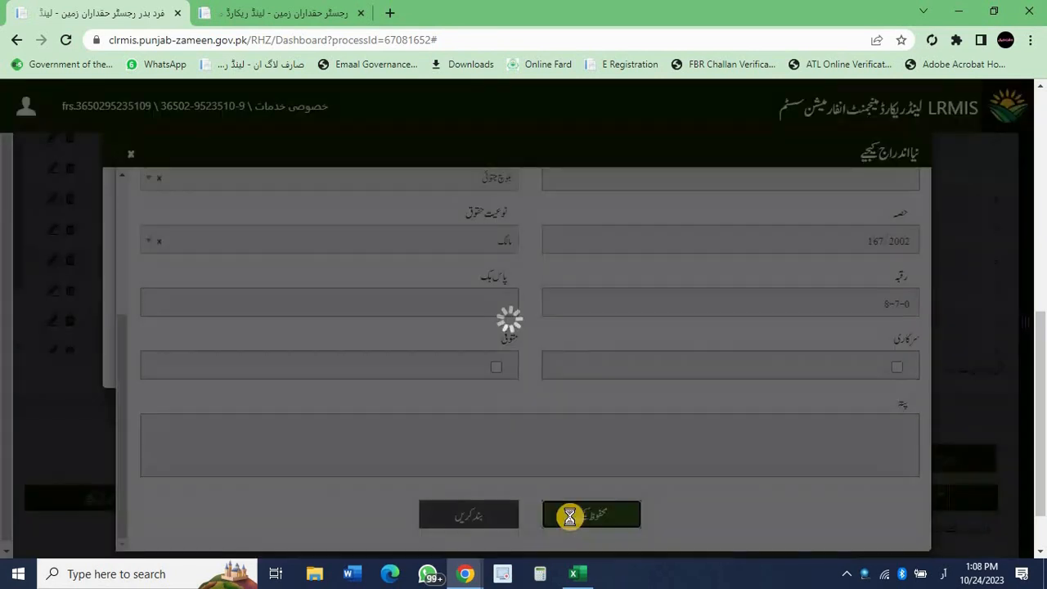
Create a new person record: the daughter (دختر) with her guardian's name and caste بلوچ جتوئی.
{"action": "left_click", "coordinate": [205, 280]}
{"action": "left_click", "coordinate": [429, 216]}
{"action": "type", "text": "خا"}
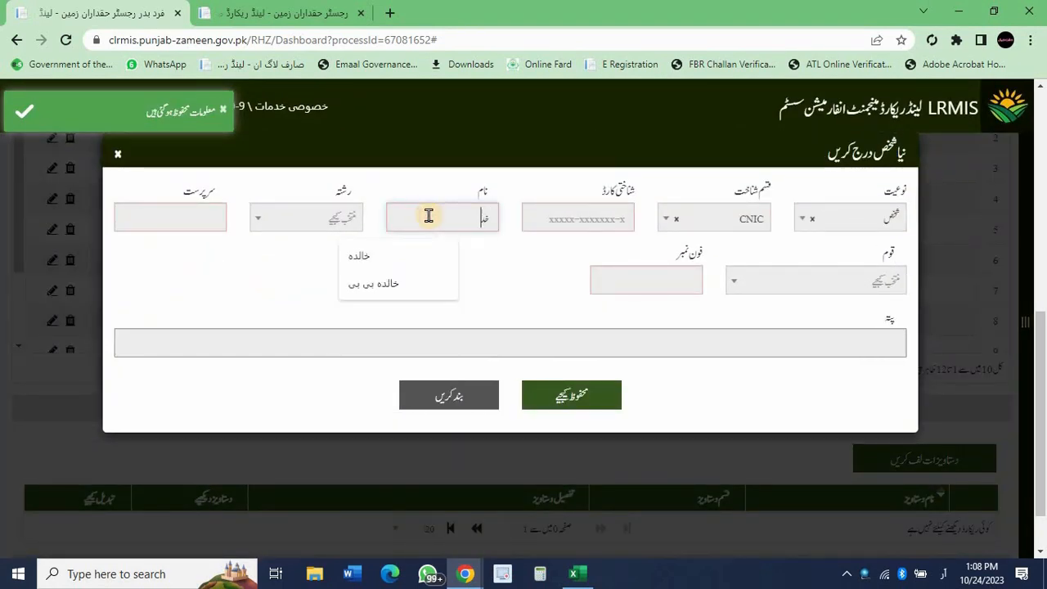
{"action": "key", "text": "BackSpace"}
{"action": "type", "text": "دیجه"}
{"action": "left_click", "coordinate": [307, 217]}
{"action": "left_click", "coordinate": [301, 311]}
{"action": "left_click", "coordinate": [171, 222]}
{"action": "type", "text": "سعدلوں"}
{"action": "left_click", "coordinate": [509, 280]}
{"action": "type", "text": "ب"}
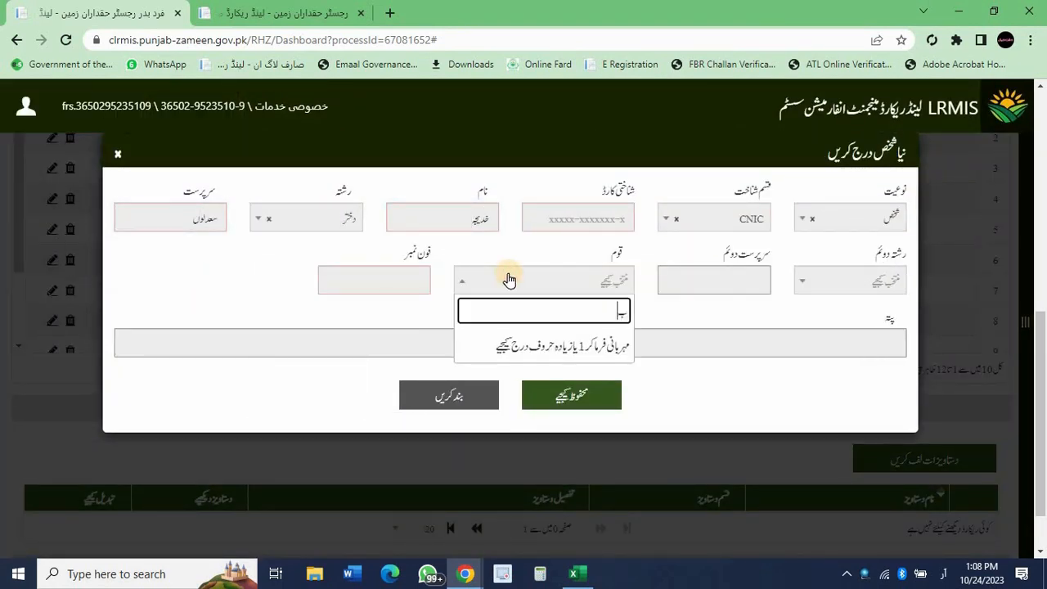
{"action": "type", "text": "لوچ ج"}
{"action": "key", "text": "Return"}
{"action": "left_click", "coordinate": [368, 281]}
{"action": "left_click", "coordinate": [327, 318]}
{"action": "left_click", "coordinate": [576, 409]}
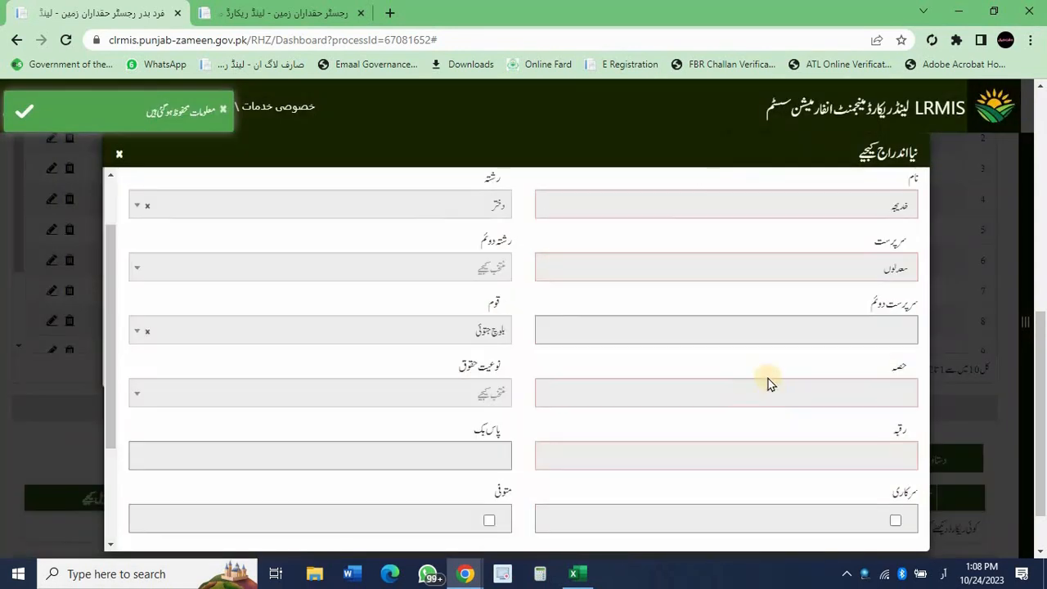
Save her owner entry with share 167/2002, area 8-7-0 and rights type مالک.
{"action": "left_click", "coordinate": [771, 393]}
{"action": "type", "text": "167/200"}
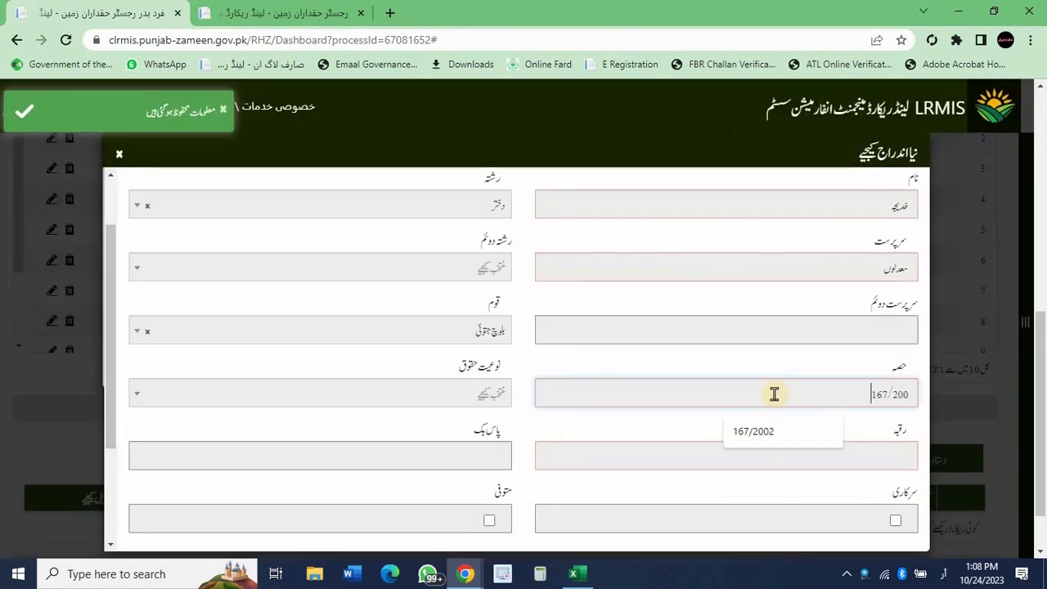
{"action": "left_click", "coordinate": [757, 431]}
{"action": "left_click", "coordinate": [771, 451]}
{"action": "type", "text": "8"}
{"action": "left_click", "coordinate": [744, 490]}
{"action": "scroll", "coordinate": [622, 491], "scroll_direction": "down", "scroll_amount": 2}
{"action": "left_click", "coordinate": [609, 508]}
{"action": "left_click", "coordinate": [453, 278]}
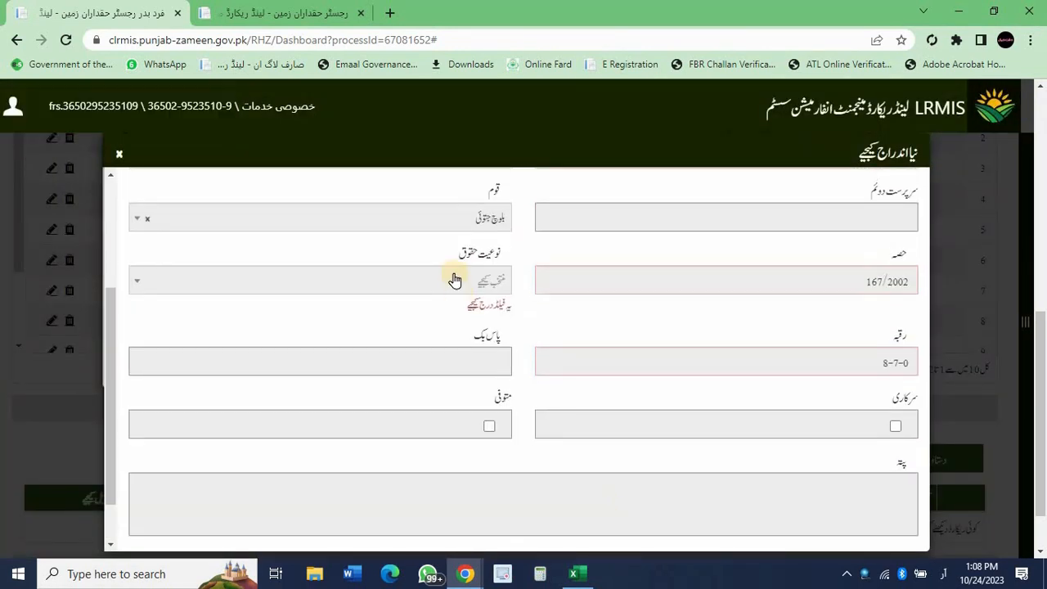
{"action": "left_click", "coordinate": [458, 363]}
{"action": "scroll", "coordinate": [459, 362], "scroll_direction": "down", "scroll_amount": 1}
{"action": "left_click", "coordinate": [575, 512]}
{"action": "left_click", "coordinate": [201, 281]}
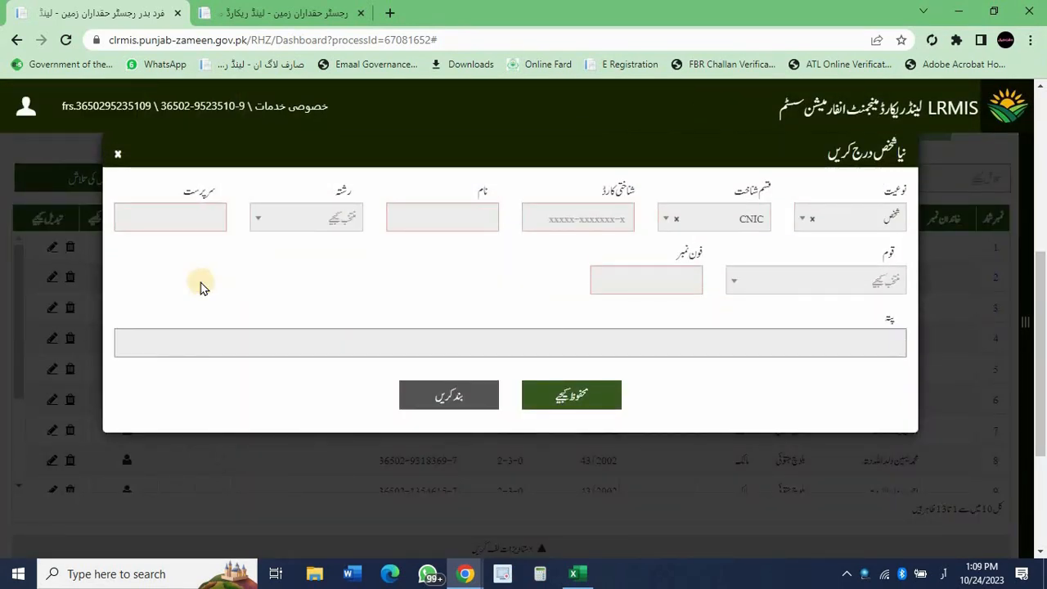
Create a new person record for the son (ولد) with his guardian's name and caste بلوچ جتوئی.
{"action": "left_click", "coordinate": [416, 217]}
{"action": "type", "text": "بخش"}
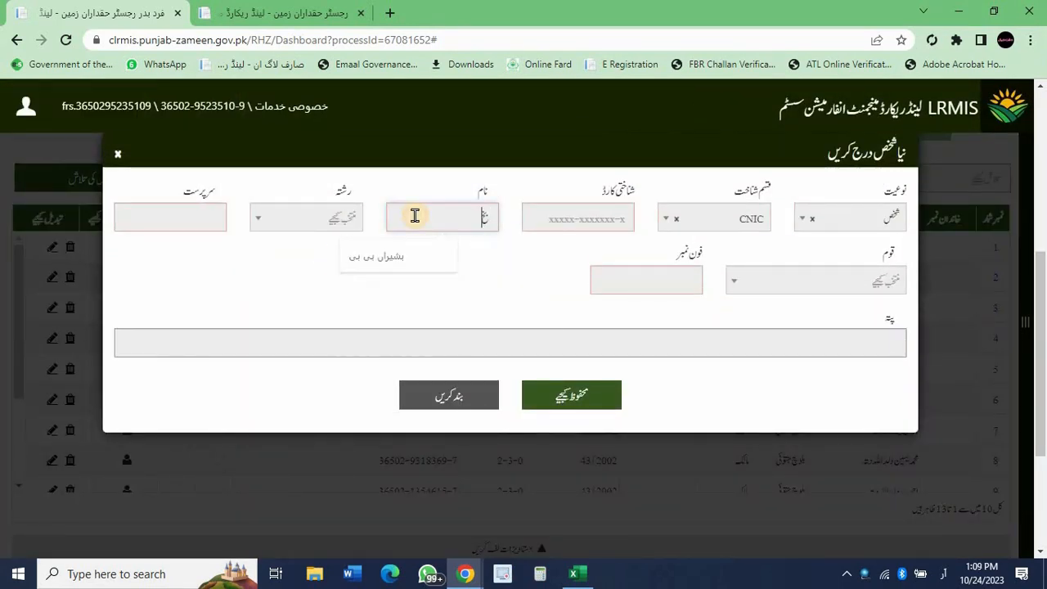
{"action": "left_click", "coordinate": [308, 221]}
{"action": "left_click", "coordinate": [307, 248]}
{"action": "left_click", "coordinate": [175, 222]}
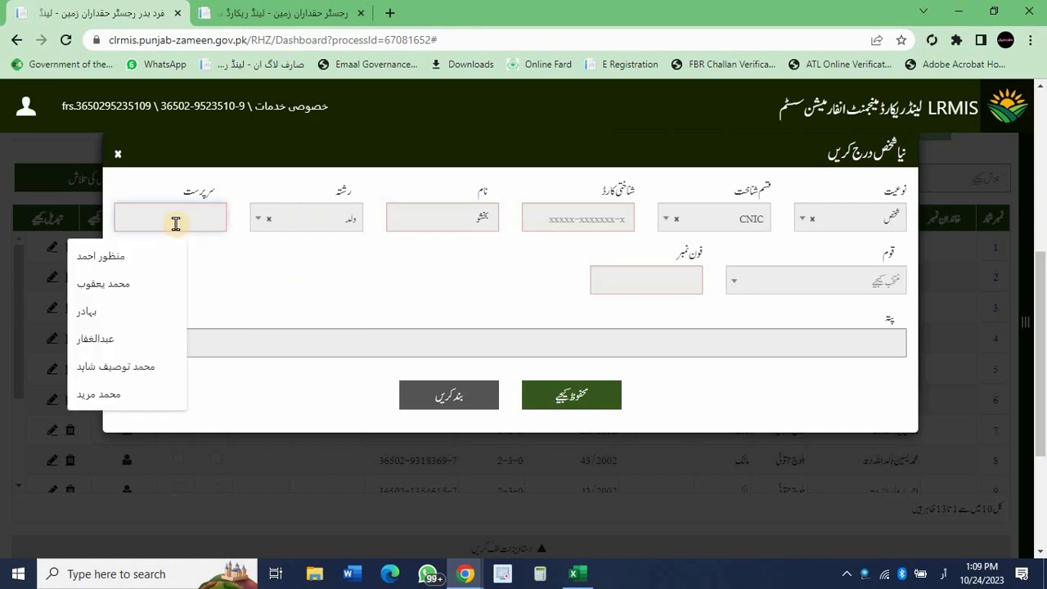
{"action": "type", "text": "دولہ"}
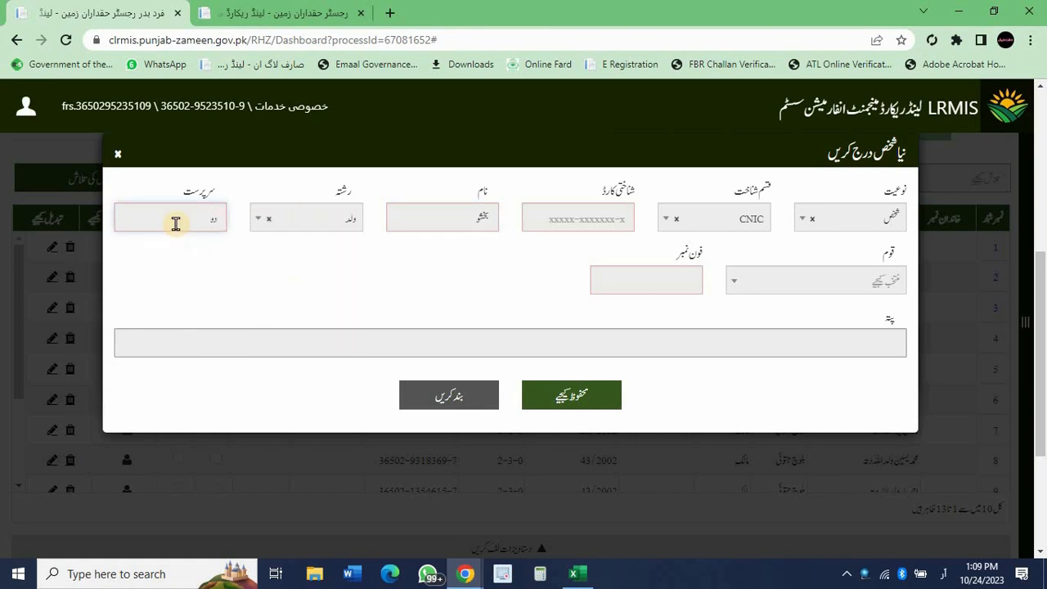
{"action": "left_click", "coordinate": [818, 280]}
{"action": "type", "text": "ش"}
{"action": "type", "text": "وچ جتوئی"}
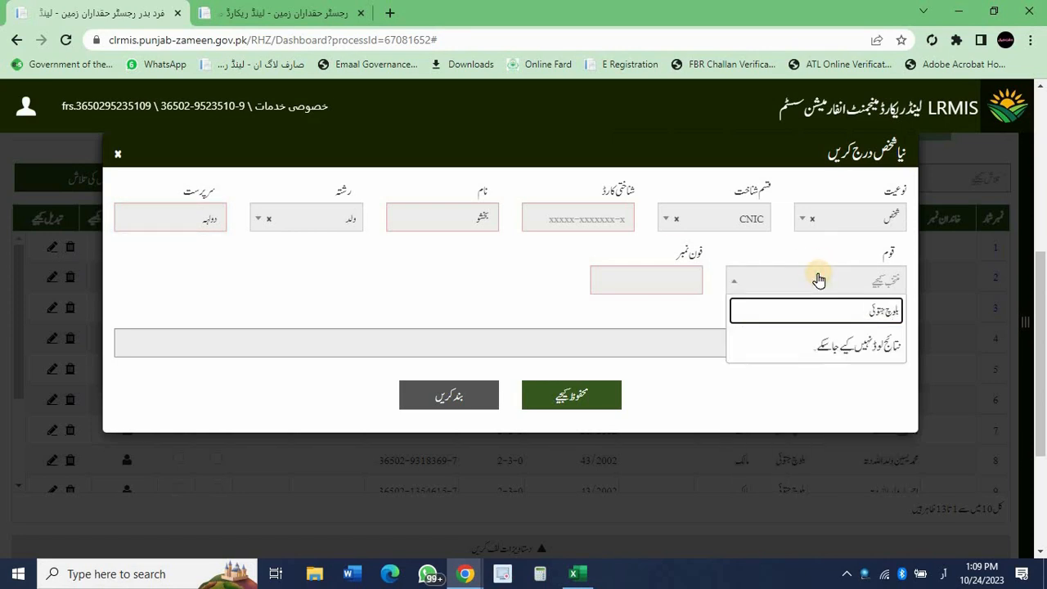
{"action": "key", "text": "Down"}
{"action": "key", "text": "Return"}
{"action": "left_click", "coordinate": [671, 278]}
{"action": "left_click", "coordinate": [581, 318]}
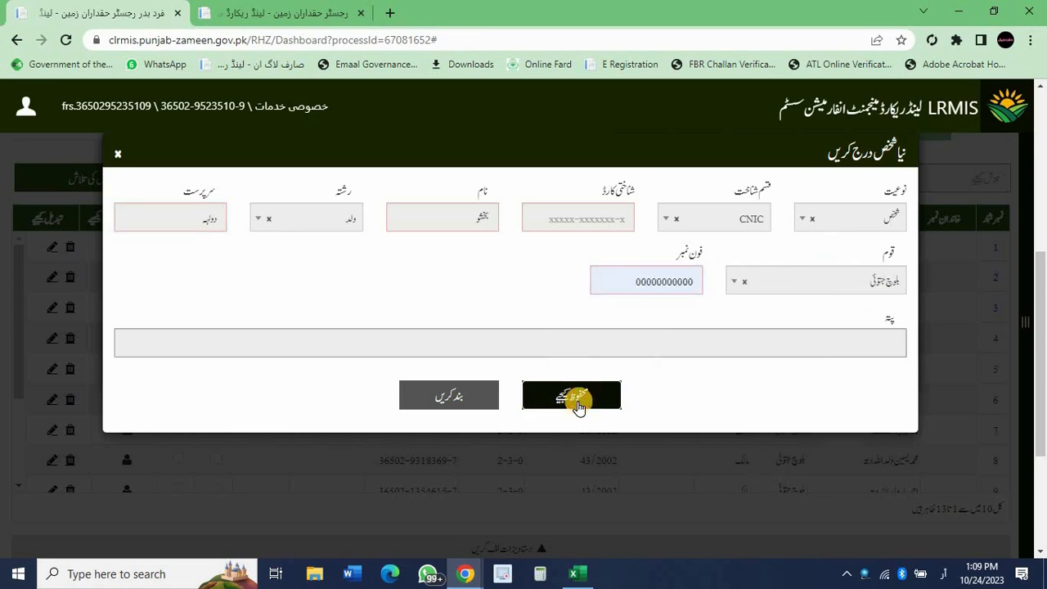
{"action": "left_click", "coordinate": [572, 396]}
Save his owner entry with share 166/2002, area 8-6-0 and rights type مالک.
{"action": "left_click", "coordinate": [725, 352]}
{"action": "type", "text": "166/2002"}
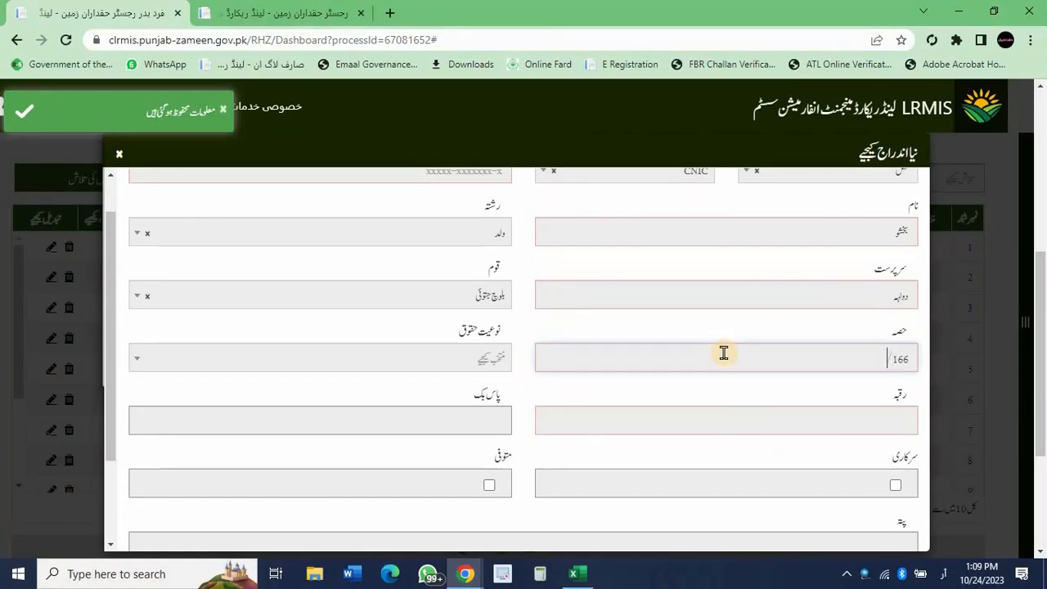
{"action": "left_click", "coordinate": [749, 419]}
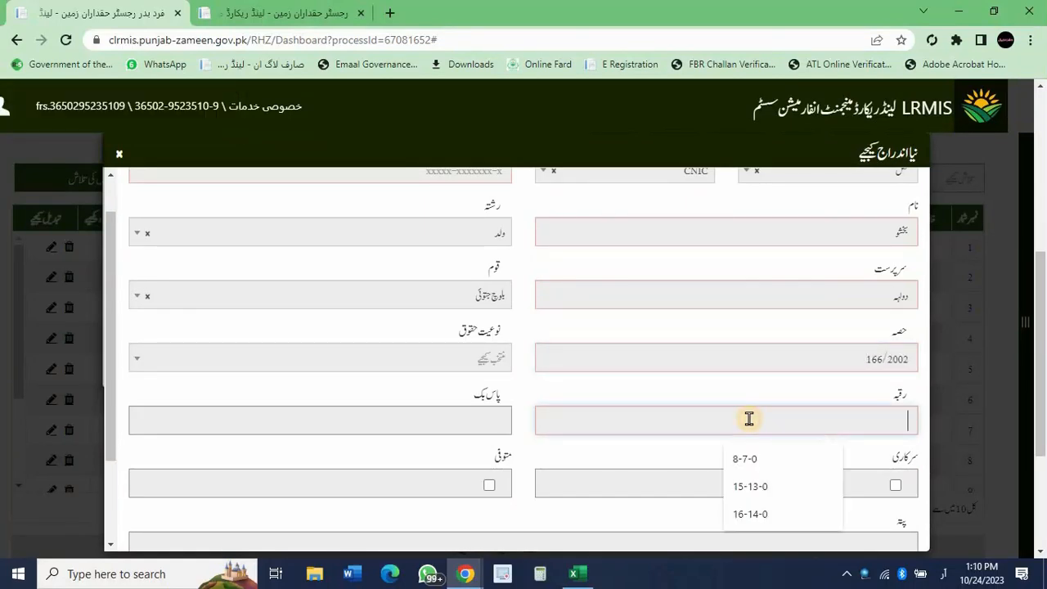
{"action": "type", "text": "8-6-0"}
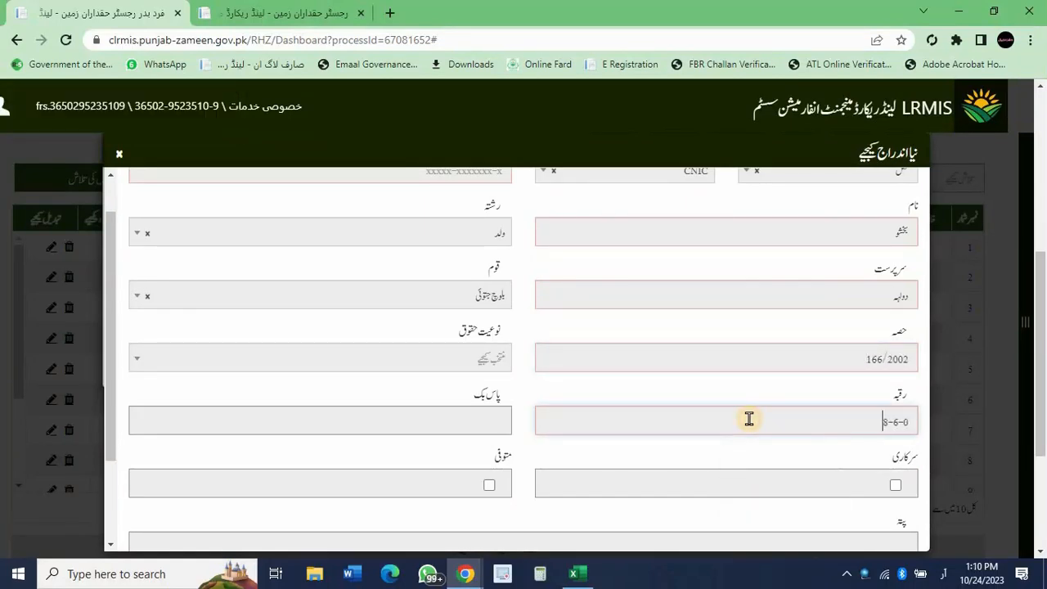
{"action": "scroll", "coordinate": [736, 442], "scroll_direction": "down", "scroll_amount": 2}
{"action": "left_click", "coordinate": [468, 246]}
{"action": "left_click", "coordinate": [468, 303]}
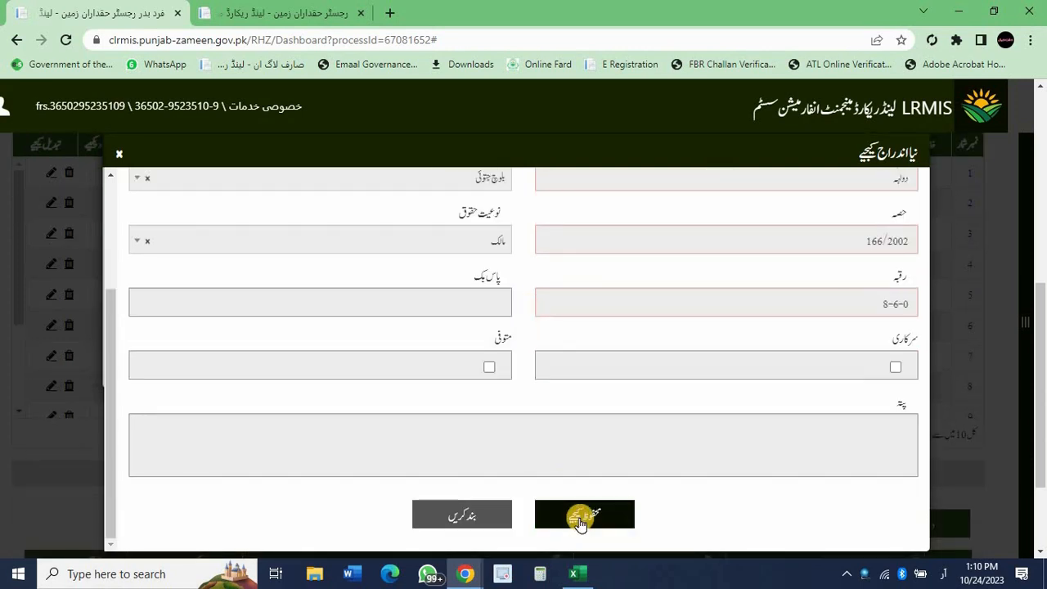
{"action": "left_click", "coordinate": [581, 514]}
Create the first additional son's person record (ولد, caste بلوچ جتوئی) with his guardian.
{"action": "left_click", "coordinate": [327, 271]}
{"action": "type", "text": "خادم"}
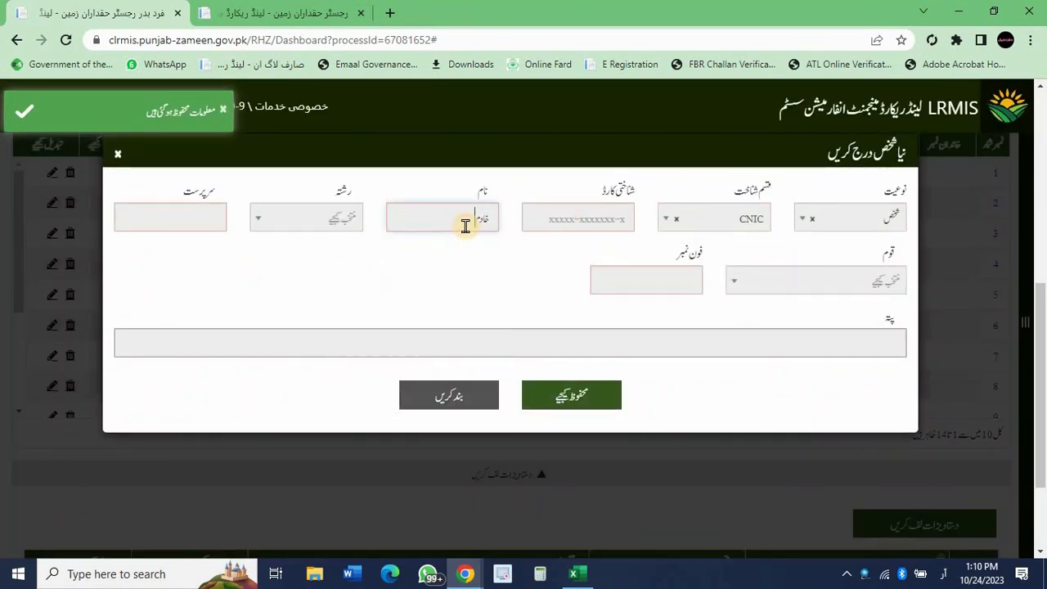
{"action": "left_click", "coordinate": [306, 218]}
{"action": "key", "text": "Return"}
{"action": "left_click", "coordinate": [166, 215]}
{"action": "left_click", "coordinate": [123, 255]}
{"action": "left_click", "coordinate": [736, 281]}
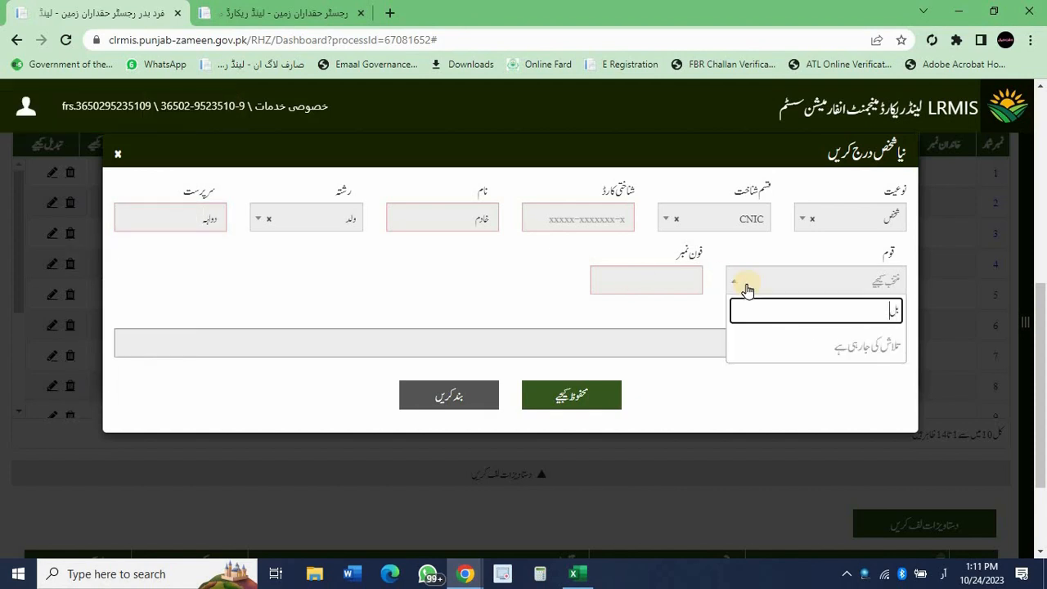
{"action": "type", "text": "بلوچ جتو"}
{"action": "key", "text": "Down"}
{"action": "key", "text": "Down"}
{"action": "key", "text": "Return"}
{"action": "left_click", "coordinate": [646, 280]}
{"action": "left_click", "coordinate": [603, 320]}
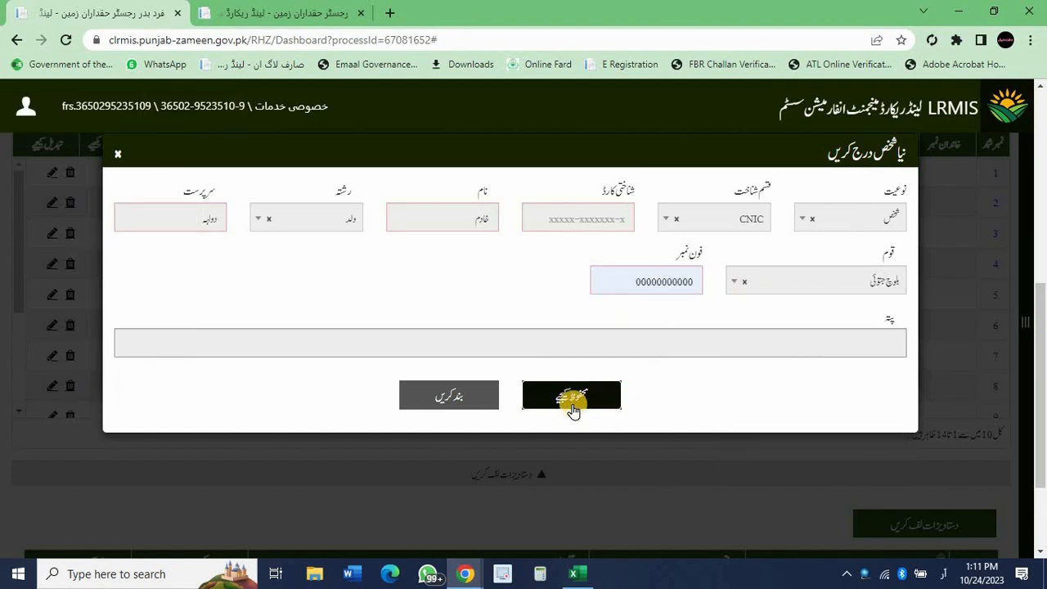
{"action": "left_click", "coordinate": [570, 396]}
Save the first son as مالک with share 167/2002 and area 8-7-0.
{"action": "left_click", "coordinate": [393, 327]}
{"action": "left_click", "coordinate": [460, 393]}
{"action": "left_click", "coordinate": [627, 390]}
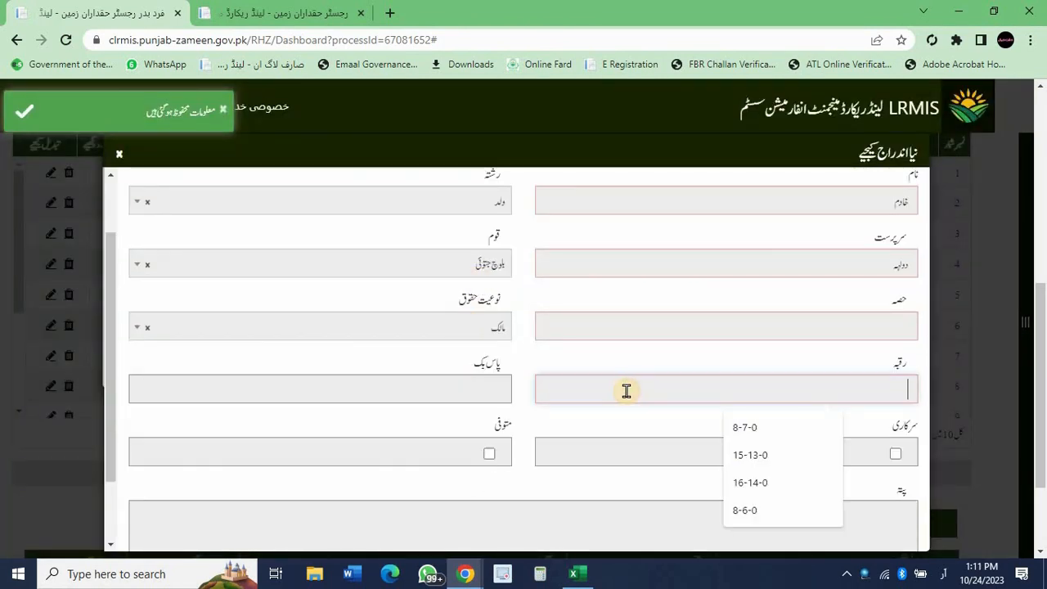
{"action": "type", "text": "167/2002"}
{"action": "scroll", "coordinate": [627, 394], "scroll_direction": "down", "scroll_amount": 1}
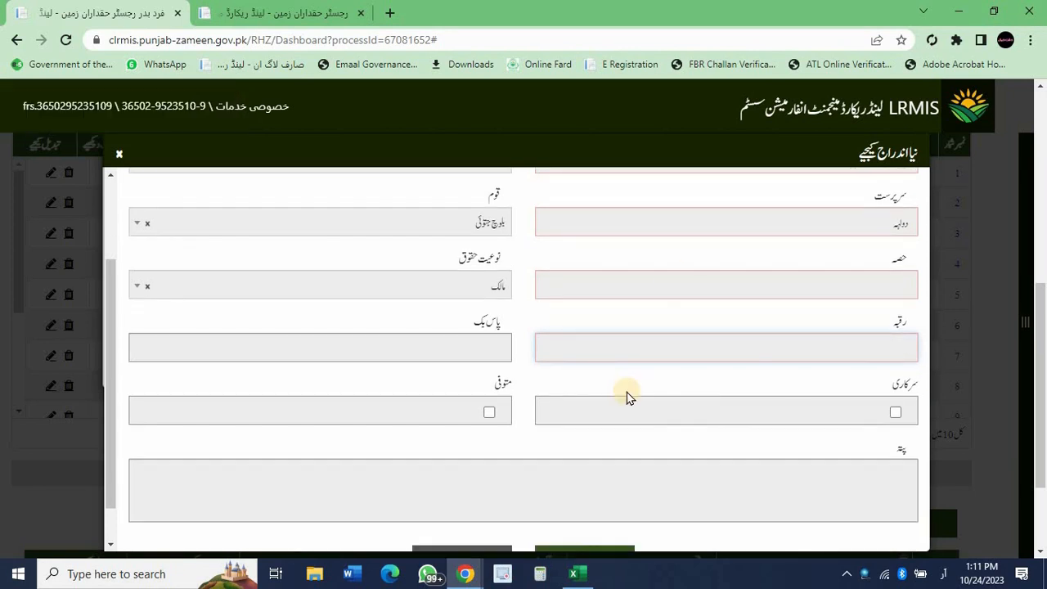
{"action": "left_click", "coordinate": [671, 273]}
{"action": "key", "text": "Down"}
{"action": "key", "text": "Return"}
{"action": "left_click", "coordinate": [692, 341]}
{"action": "key", "text": "Down"}
{"action": "key", "text": "Return"}
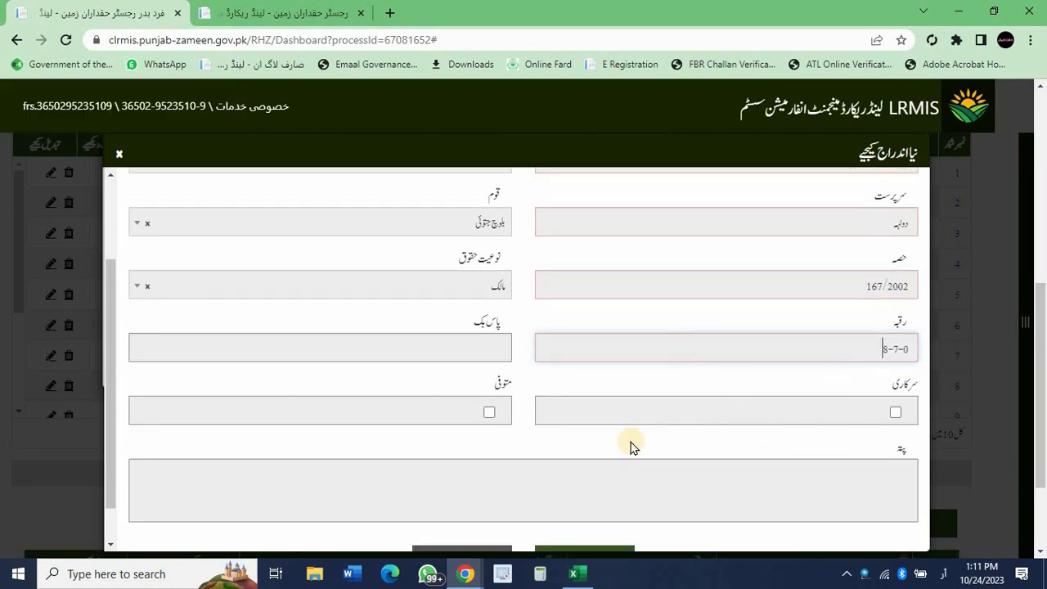
{"action": "scroll", "coordinate": [630, 445], "scroll_direction": "down", "scroll_amount": 1}
{"action": "left_click", "coordinate": [594, 502]}
Create the second son's person record from suggestions: relation ولد, caste بلوچ جتوئی.
{"action": "left_click", "coordinate": [222, 275]}
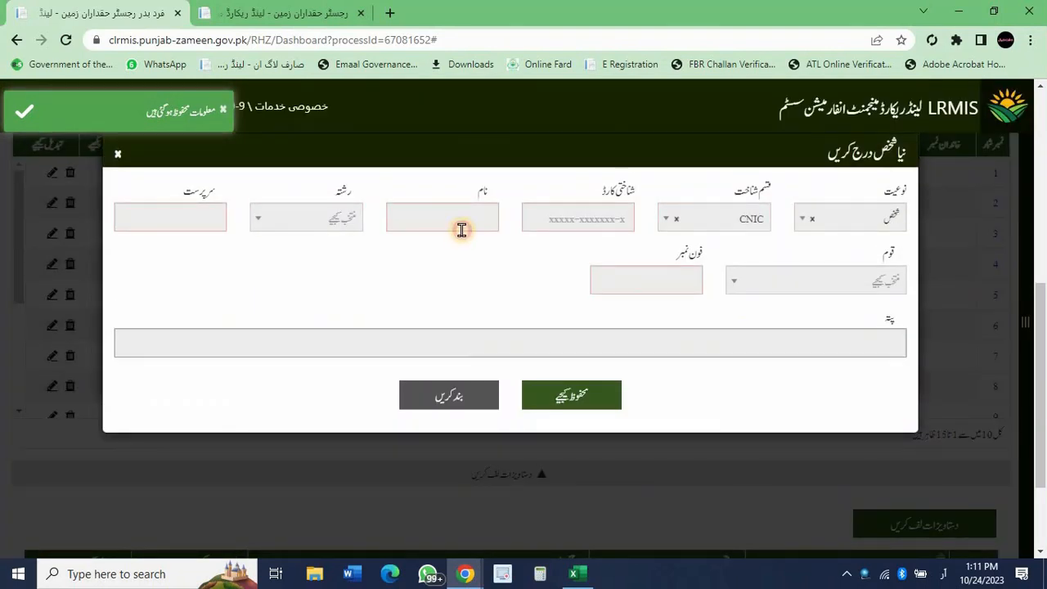
{"action": "left_click", "coordinate": [462, 229]}
{"action": "key", "text": "Down"}
{"action": "key", "text": "Return"}
{"action": "left_click", "coordinate": [326, 217]}
{"action": "left_click", "coordinate": [323, 281]}
{"action": "left_click", "coordinate": [191, 218]}
{"action": "key", "text": "Down"}
{"action": "key", "text": "Return"}
{"action": "left_click", "coordinate": [761, 282]}
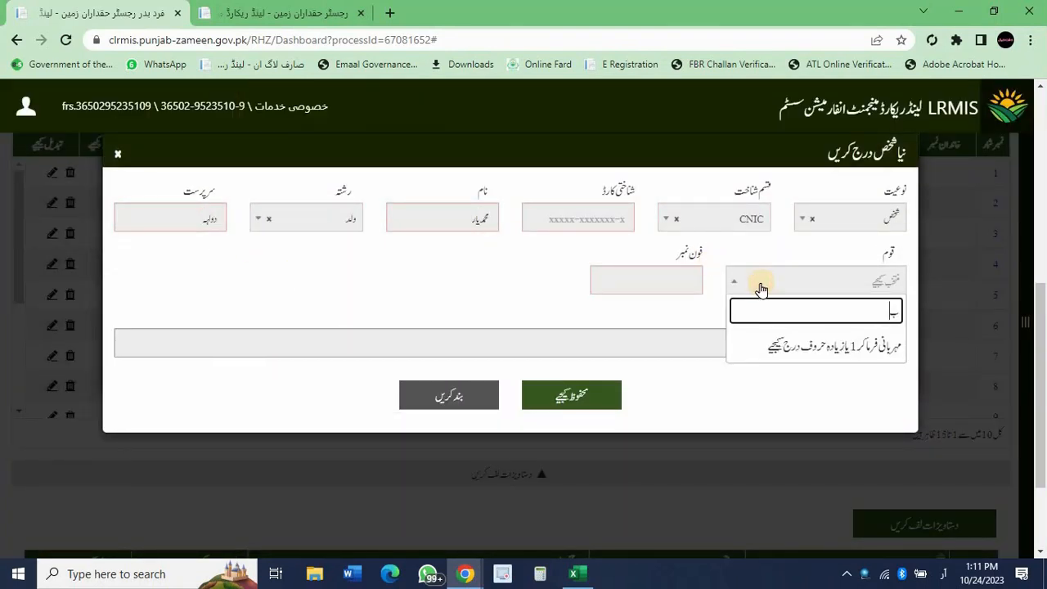
{"action": "type", "text": "بلوچ جتو"}
{"action": "key", "text": "Return"}
{"action": "left_click", "coordinate": [655, 281]}
{"action": "left_click", "coordinate": [620, 305]}
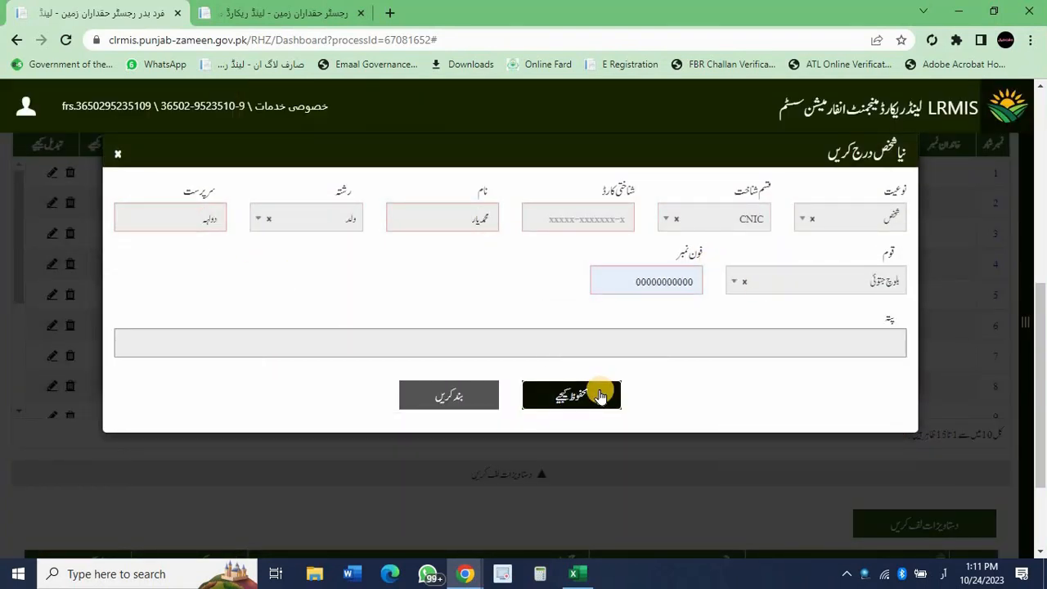
{"action": "left_click", "coordinate": [600, 396]}
Save the second son's owner entry with share 167/2002 and area 8-7-0.
{"action": "left_click", "coordinate": [712, 401]}
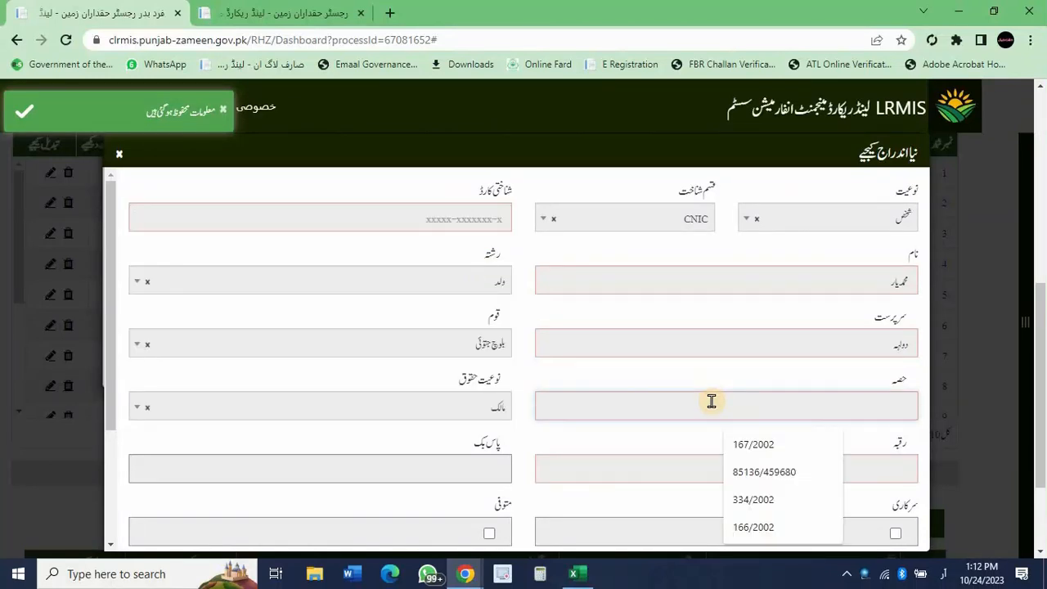
{"action": "type", "text": "167/2002"}
{"action": "left_click", "coordinate": [692, 467]}
{"action": "type", "text": "8-7-0"}
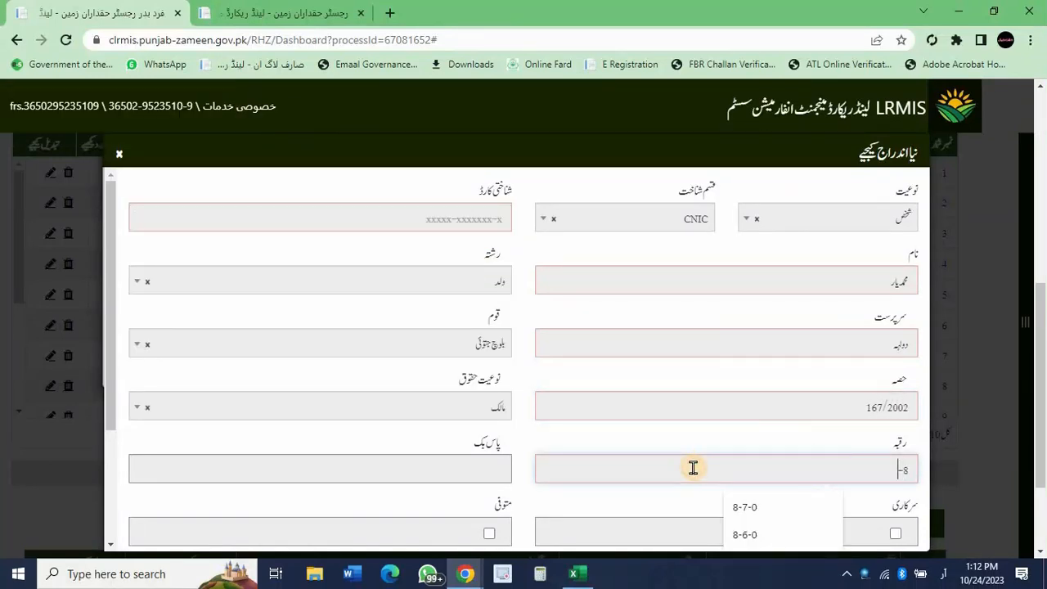
{"action": "scroll", "coordinate": [692, 468], "scroll_direction": "down", "scroll_amount": 2}
{"action": "left_click", "coordinate": [598, 526]}
Create the third son's person record with his guardian, relation ولد and caste بلوچ جتوئی.
{"action": "left_click", "coordinate": [182, 278]}
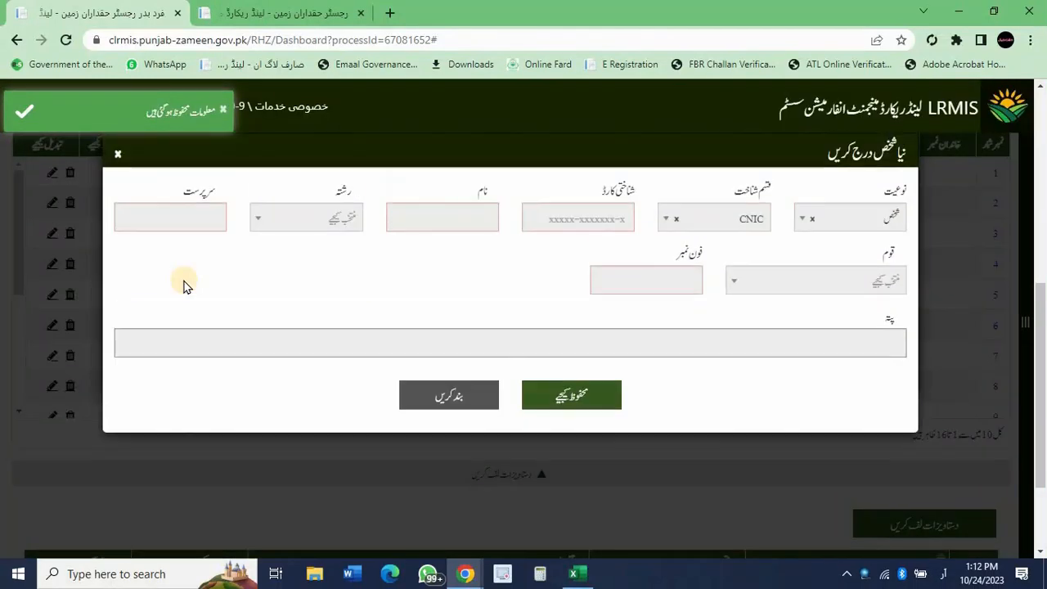
{"action": "left_click", "coordinate": [425, 212]}
{"action": "type", "text": "احمد"}
{"action": "left_click", "coordinate": [327, 215]}
{"action": "left_click", "coordinate": [306, 278]}
{"action": "left_click", "coordinate": [199, 215]}
{"action": "type", "text": "دولہ"}
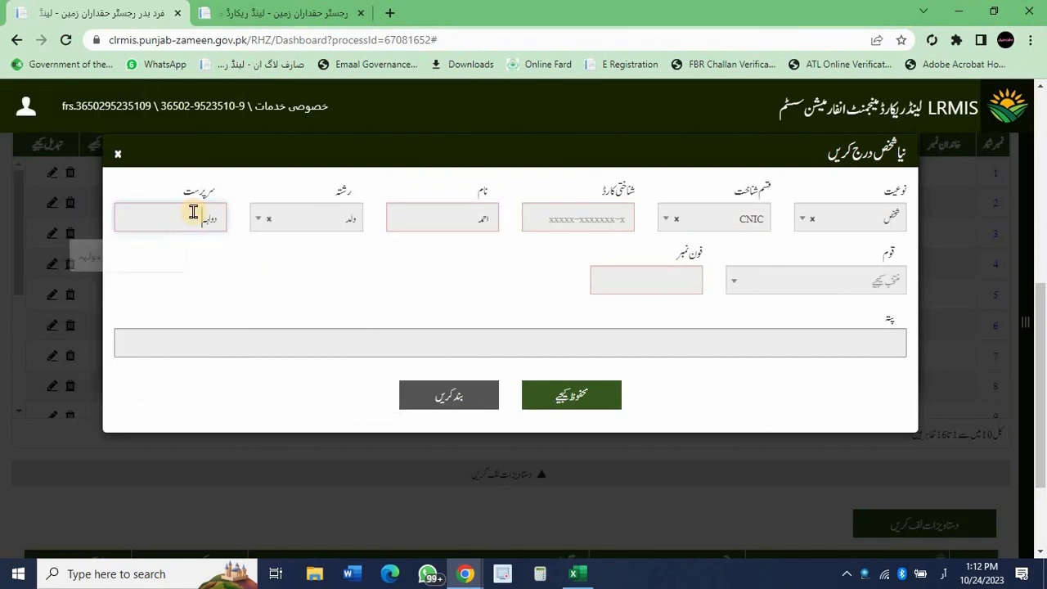
{"action": "left_click", "coordinate": [859, 278]}
{"action": "type", "text": "بلوچ جتوئی"}
{"action": "left_click", "coordinate": [867, 417]}
{"action": "left_click", "coordinate": [646, 281]}
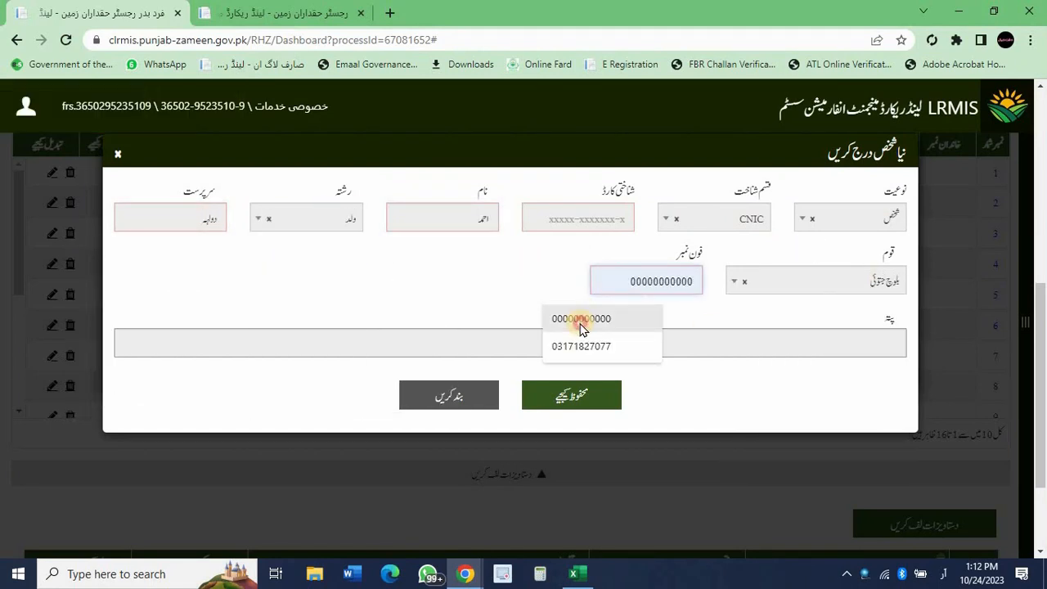
{"action": "left_click", "coordinate": [614, 319]}
{"action": "left_click", "coordinate": [581, 401]}
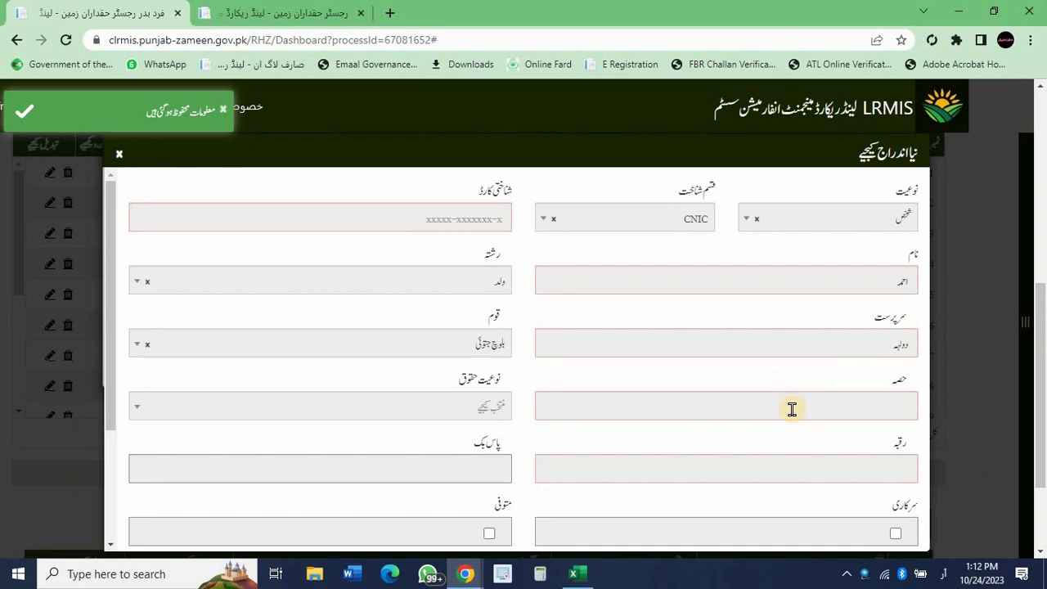
Save the third son as مالک with share 167/2002 and area 8-7-0.
{"action": "left_click", "coordinate": [792, 409]}
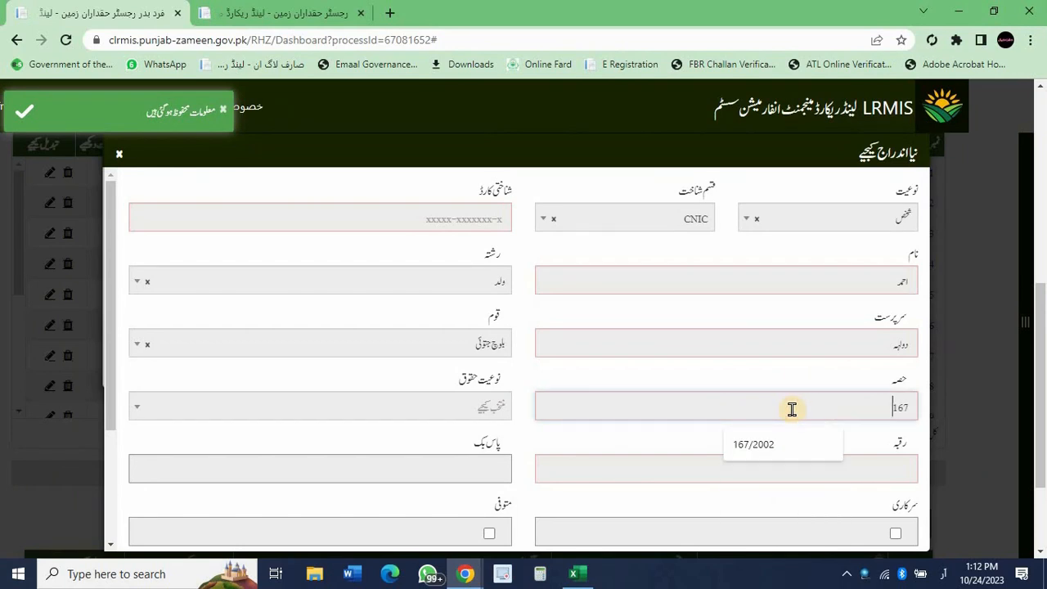
{"action": "key", "text": "Down"}
{"action": "key", "text": "Return"}
{"action": "left_click", "coordinate": [762, 468]}
{"action": "type", "text": "8"}
{"action": "key", "text": "Down"}
{"action": "key", "text": "Return"}
{"action": "scroll", "coordinate": [762, 474], "scroll_direction": "down", "scroll_amount": 2}
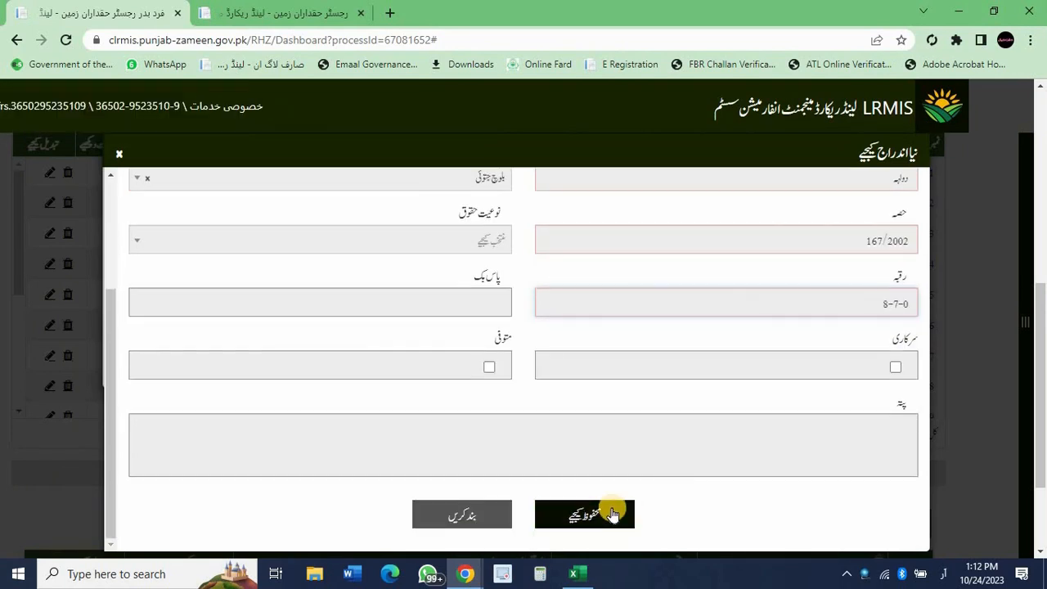
{"action": "left_click", "coordinate": [446, 239]}
{"action": "left_click", "coordinate": [445, 305]}
{"action": "left_click", "coordinate": [583, 515]}
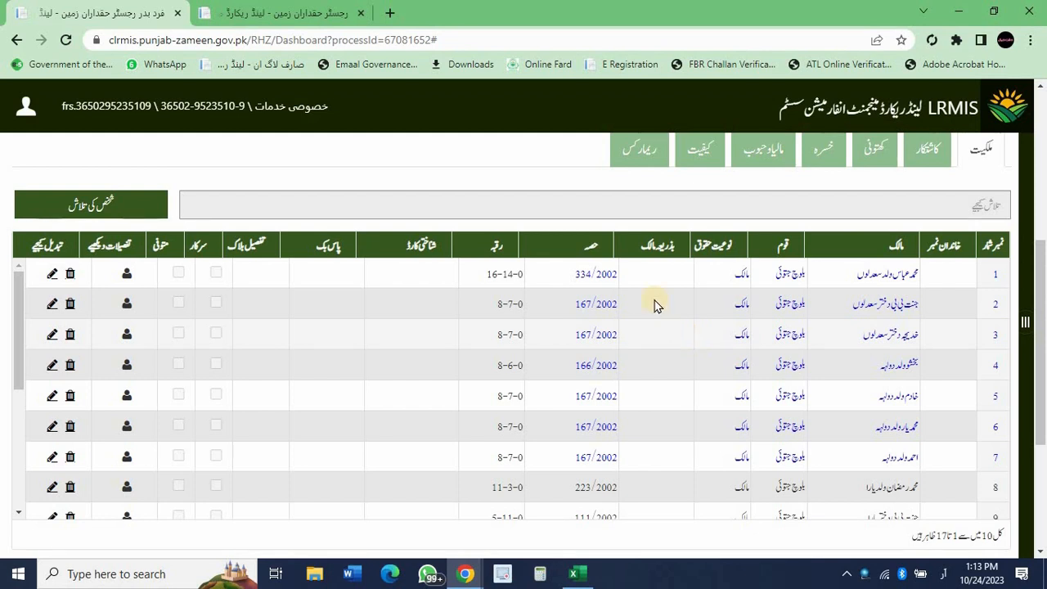
{"action": "left_click", "coordinate": [572, 276]}
{"action": "left_click_drag", "start_coordinate": [572, 276], "coordinate": [643, 399]}
{"action": "left_click", "coordinate": [643, 399]}
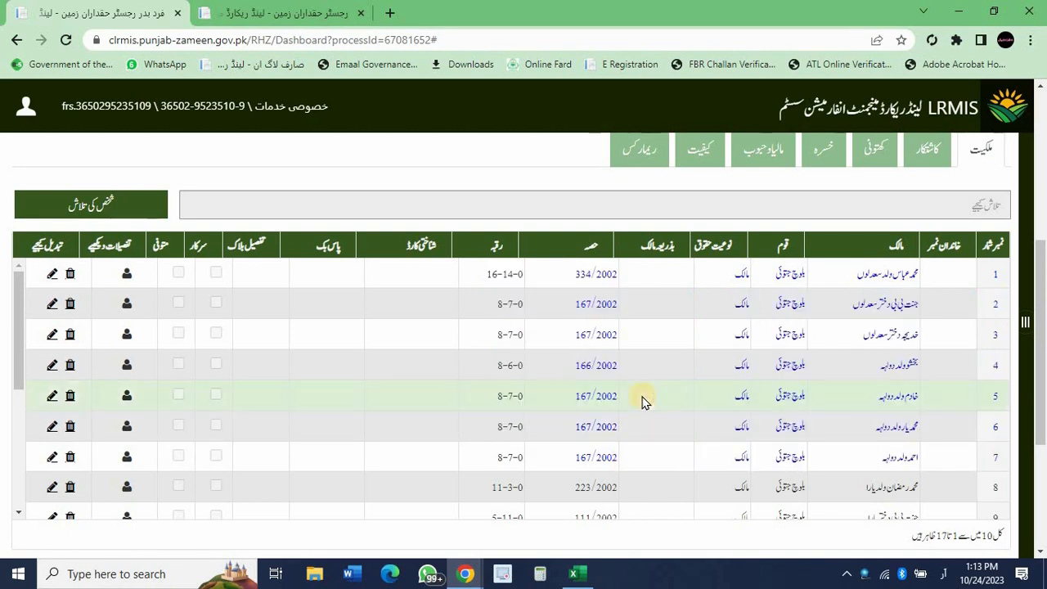
{"action": "scroll", "coordinate": [643, 400], "scroll_direction": "up", "scroll_amount": 3}
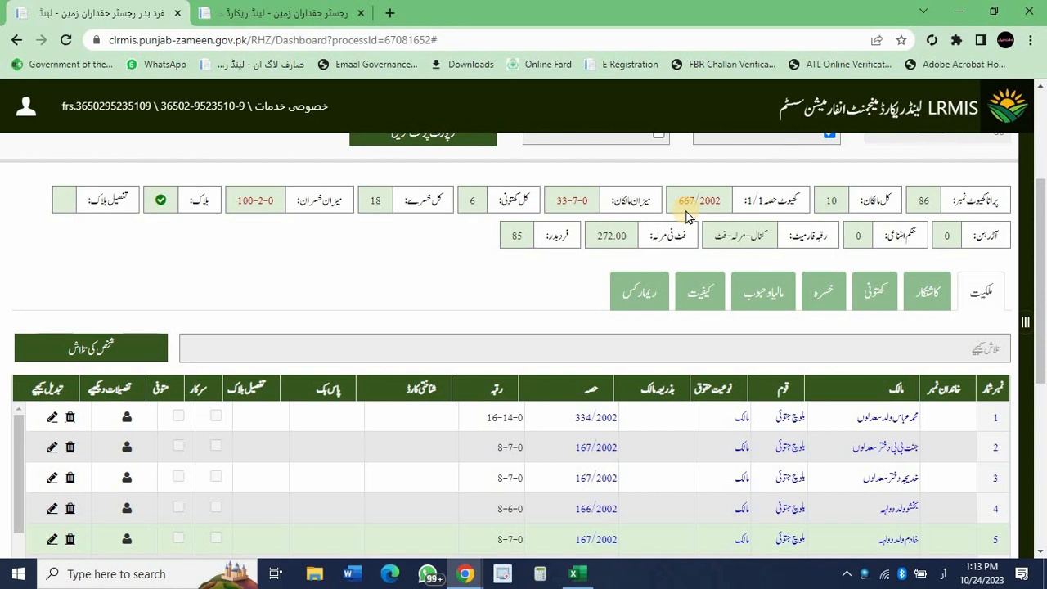
{"action": "scroll", "coordinate": [685, 215], "scroll_direction": "up", "scroll_amount": 3}
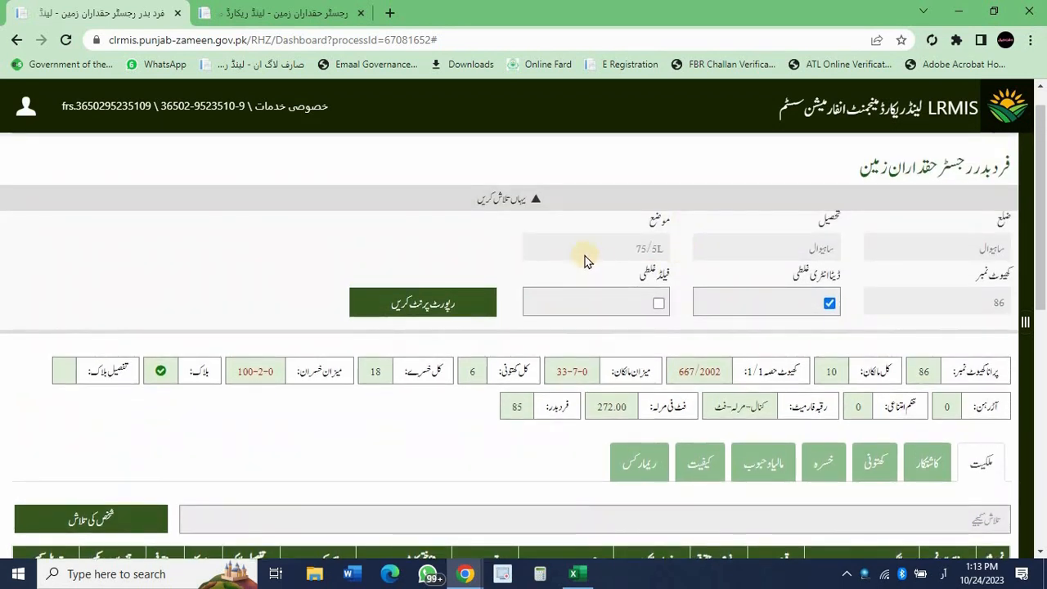
{"action": "scroll", "coordinate": [585, 260], "scroll_direction": "down", "scroll_amount": 5}
{"action": "scroll", "coordinate": [584, 257], "scroll_direction": "up", "scroll_amount": 4}
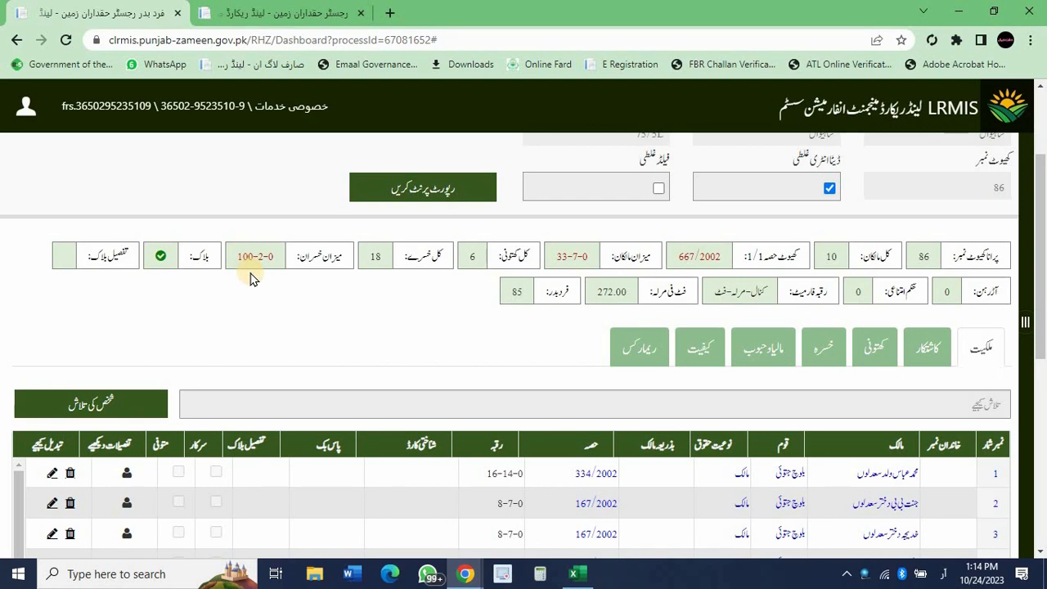
{"action": "scroll", "coordinate": [251, 278], "scroll_direction": "down", "scroll_amount": 2}
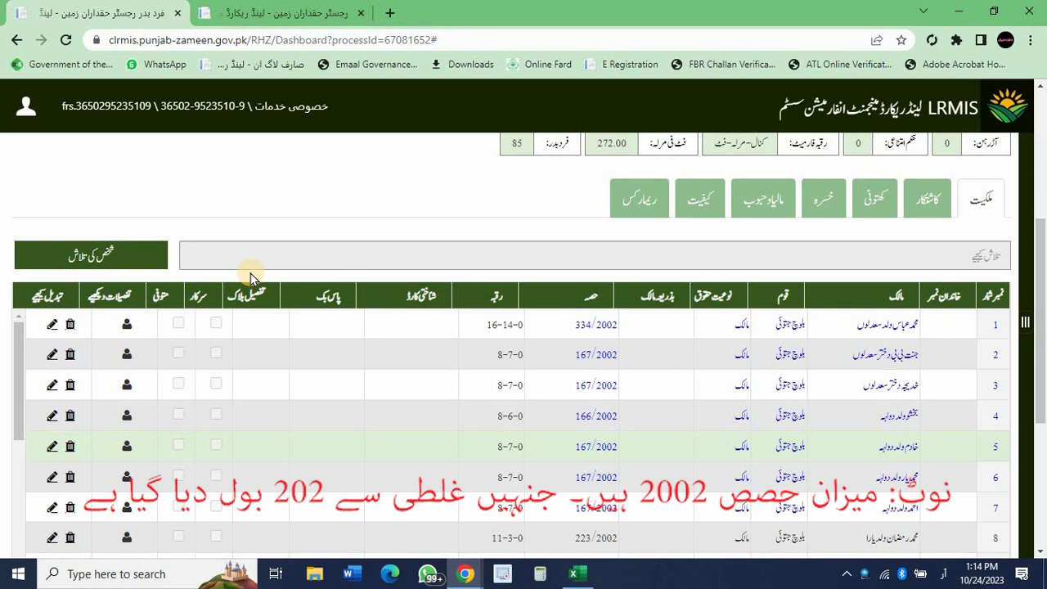
{"action": "scroll", "coordinate": [250, 277], "scroll_direction": "down", "scroll_amount": 3}
{"action": "scroll", "coordinate": [249, 278], "scroll_direction": "down", "scroll_amount": 3}
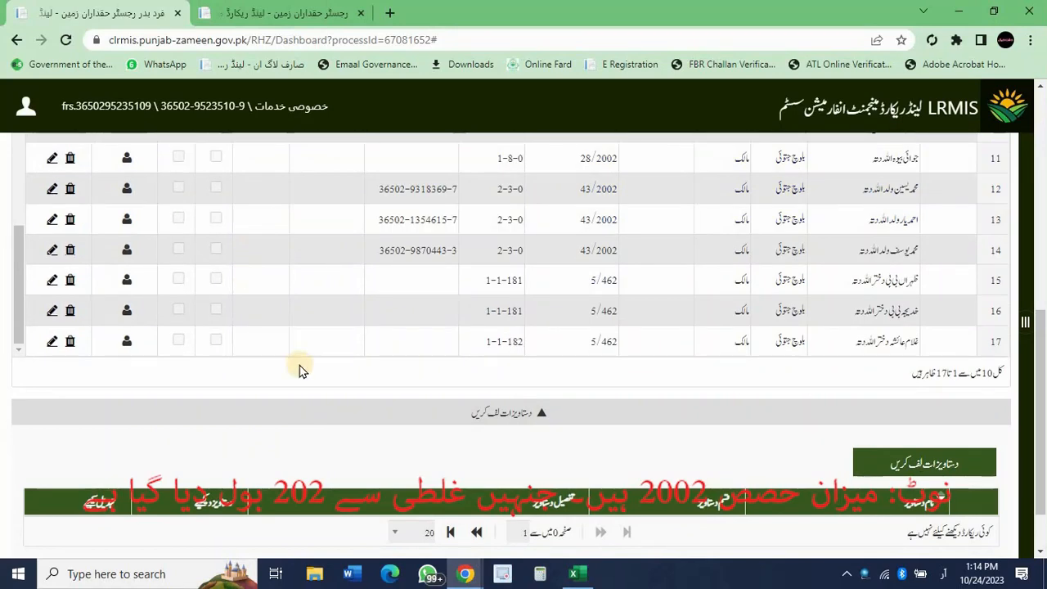
{"action": "scroll", "coordinate": [319, 402], "scroll_direction": "up", "scroll_amount": 1}
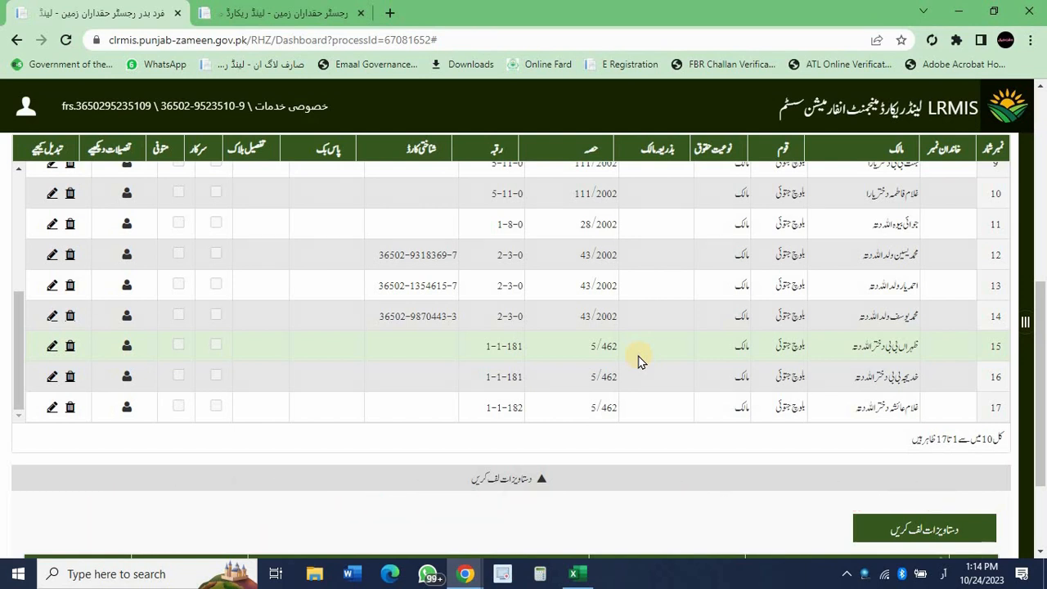
{"action": "scroll", "coordinate": [640, 362], "scroll_direction": "up", "scroll_amount": 6}
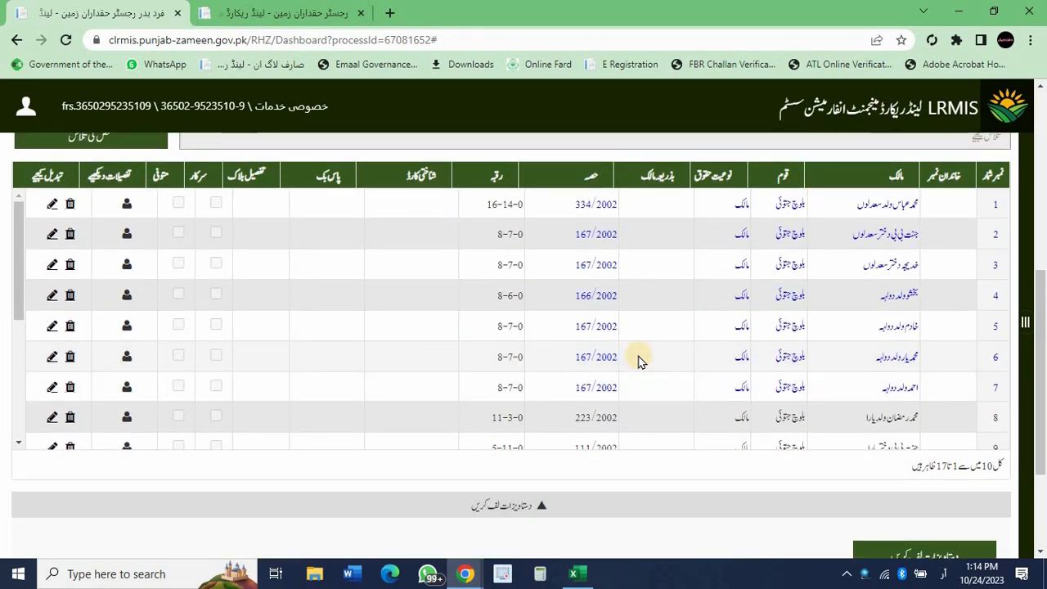
{"action": "scroll", "coordinate": [641, 362], "scroll_direction": "down", "scroll_amount": 8}
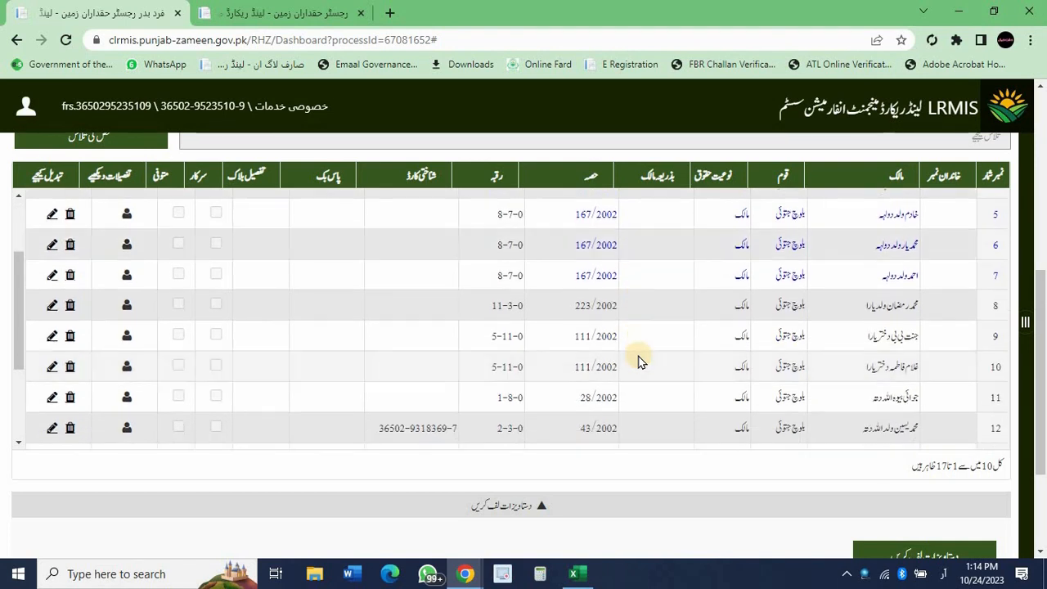
{"action": "scroll", "coordinate": [639, 362], "scroll_direction": "up", "scroll_amount": 1}
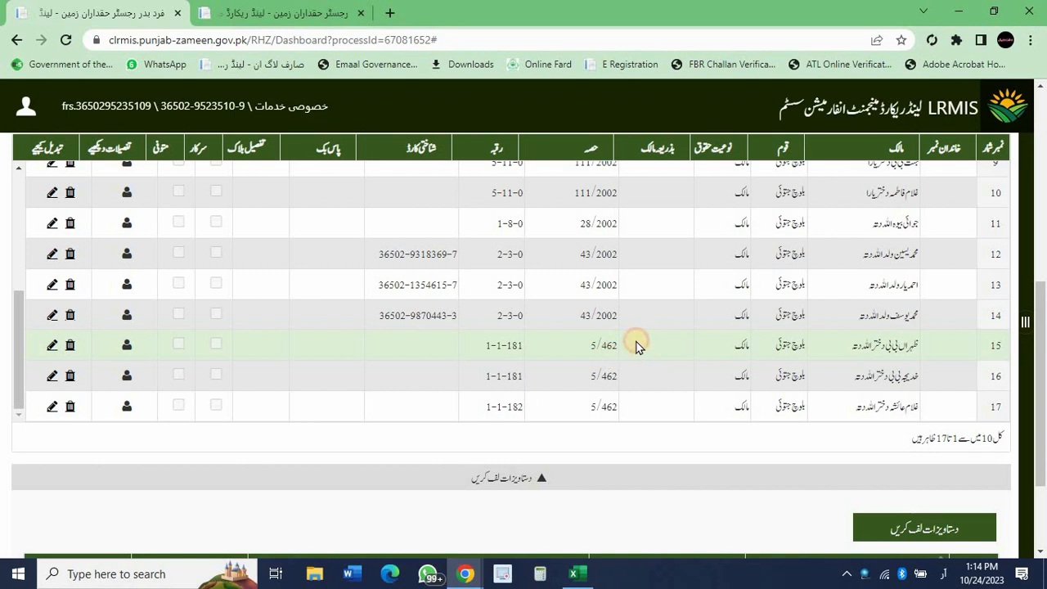
{"action": "double_click", "coordinate": [608, 345]}
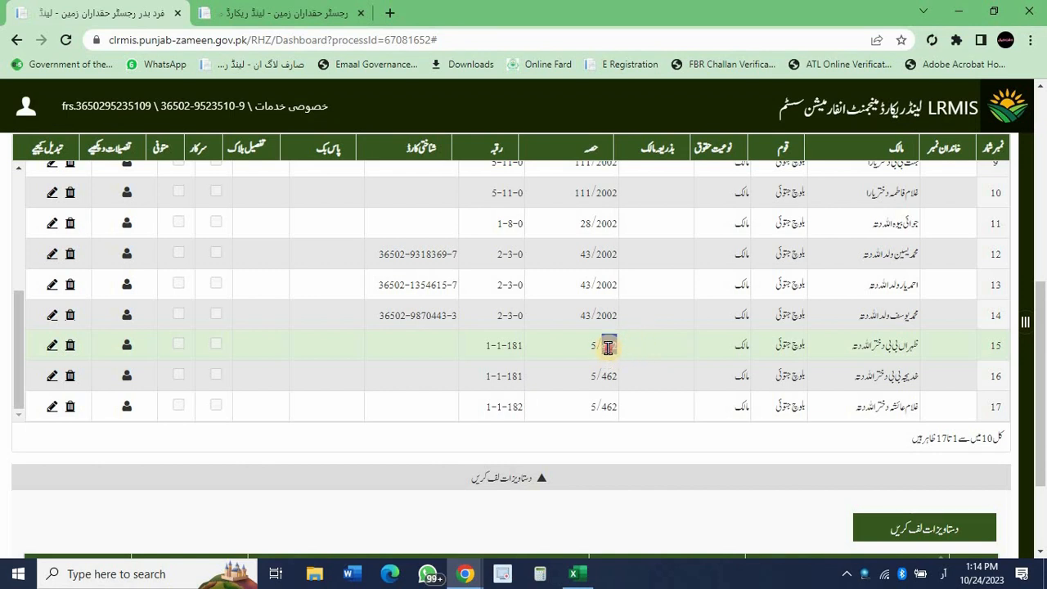
{"action": "left_click", "coordinate": [643, 345]}
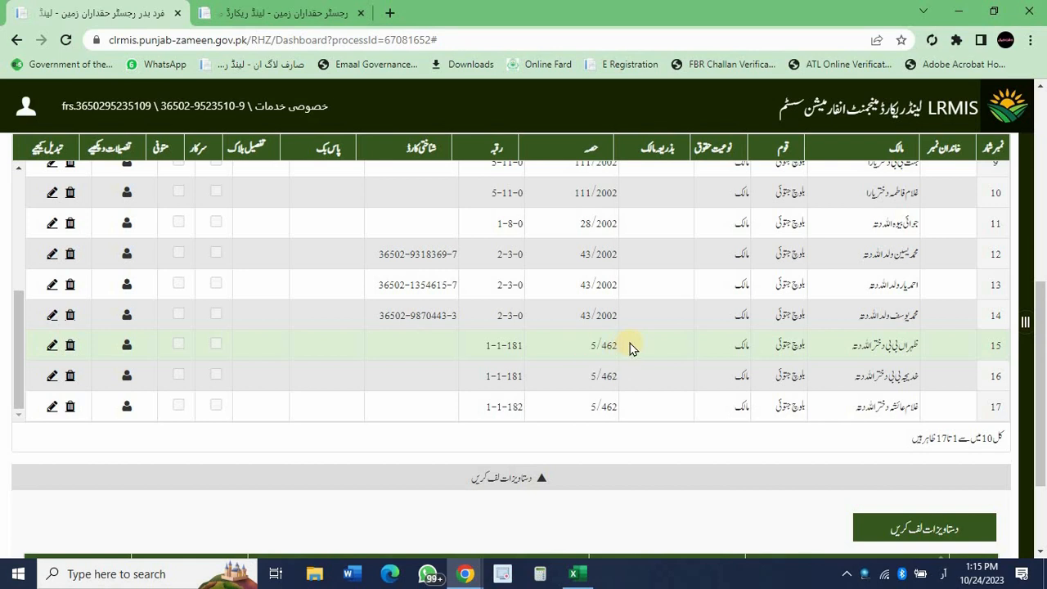
{"action": "scroll", "coordinate": [630, 348], "scroll_direction": "up", "scroll_amount": 10}
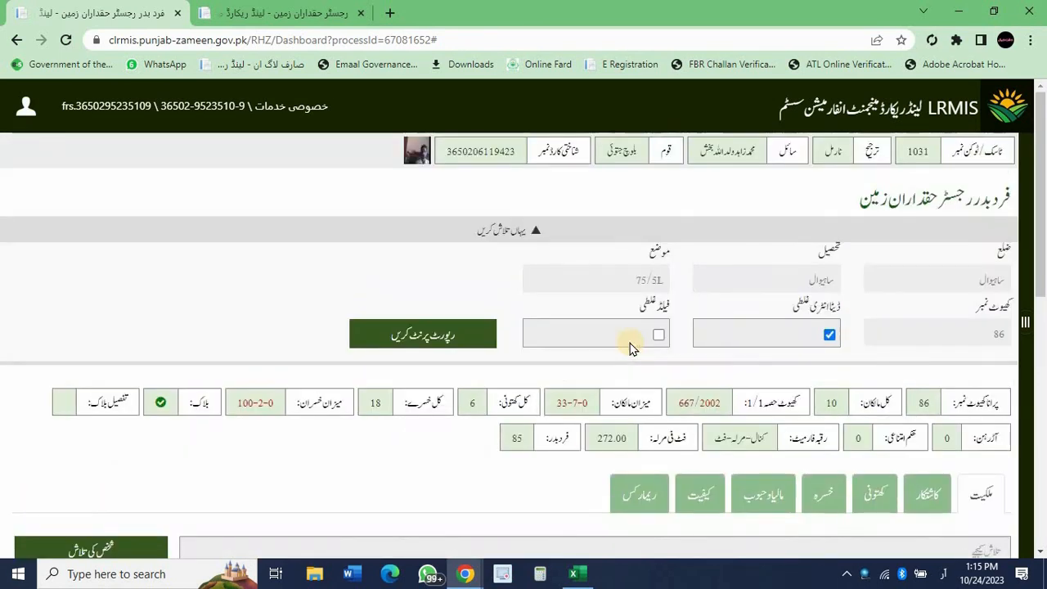
{"action": "scroll", "coordinate": [630, 348], "scroll_direction": "down", "scroll_amount": 4}
Write the remark 'کھیوٹ نمبر86بمطابق جمعبندی سال2011-2012 اندراج ہالکان درست...' in the remarks box and save it.
{"action": "scroll", "coordinate": [631, 348], "scroll_direction": "up", "scroll_amount": 2}
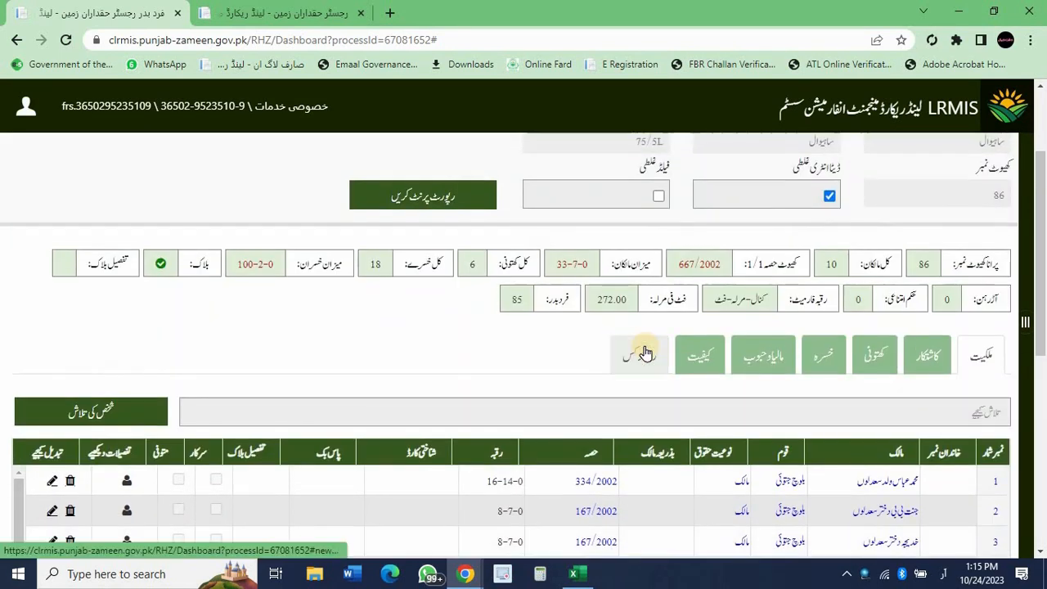
{"action": "left_click", "coordinate": [645, 354]}
{"action": "scroll", "coordinate": [644, 350], "scroll_direction": "down", "scroll_amount": 2}
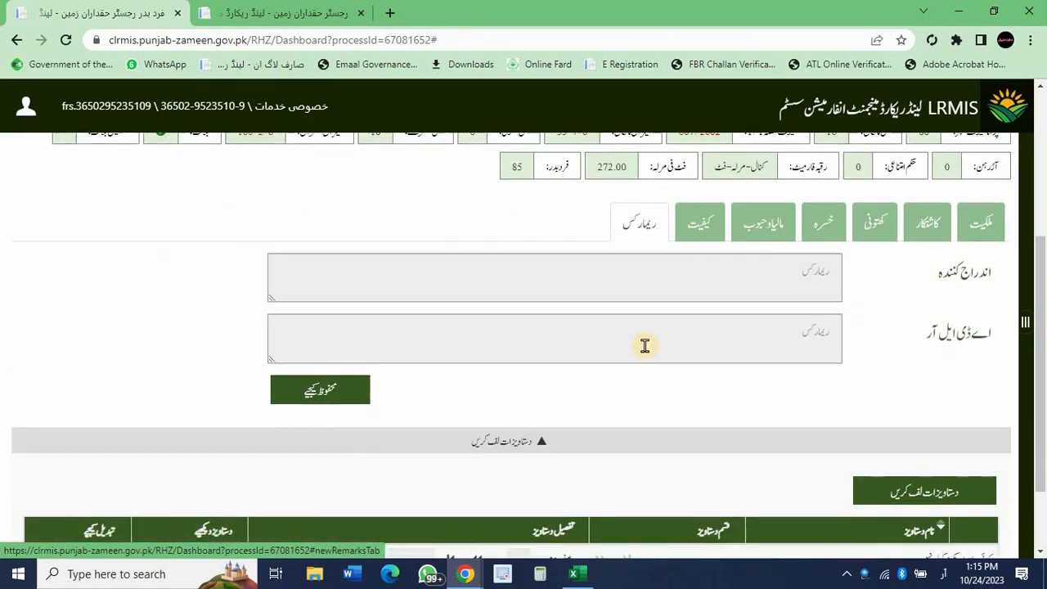
{"action": "left_click", "coordinate": [699, 284]}
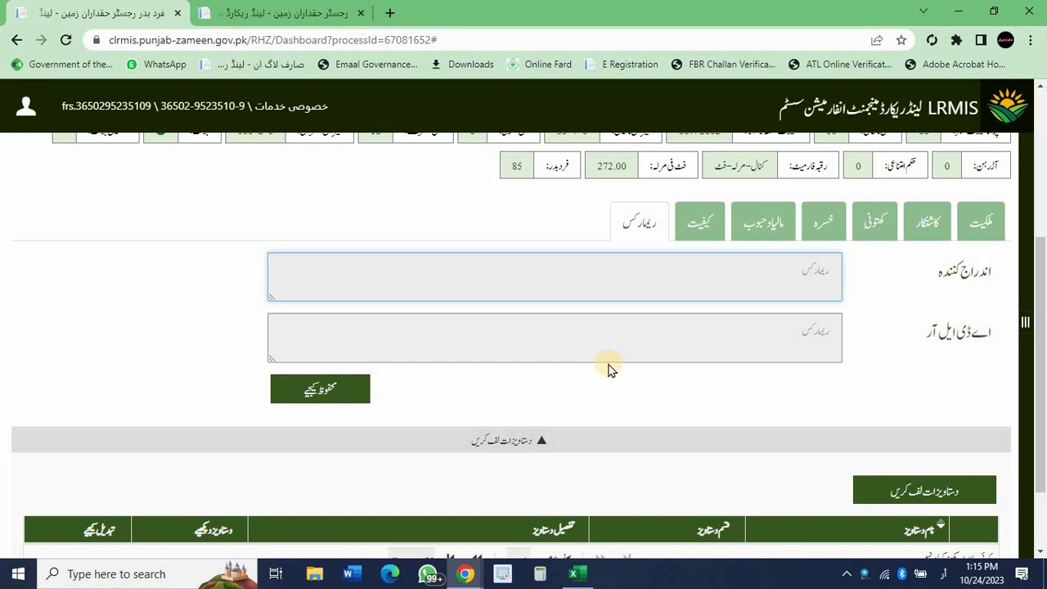
{"action": "type", "text": "کھیوٹ نمبر 86بمطابق جمعبندی س"}
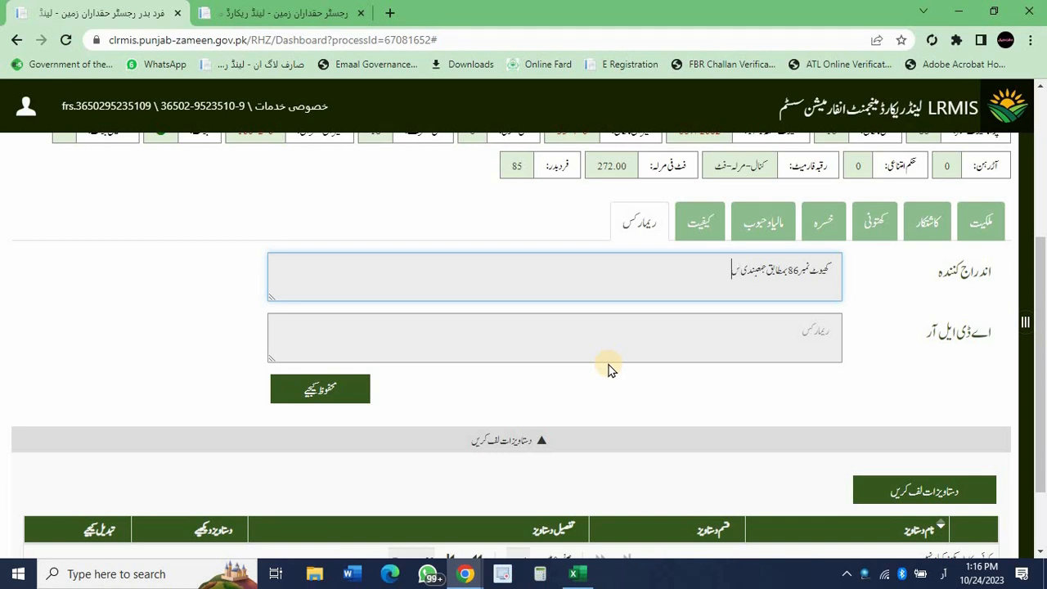
{"action": "type", "text": "ال2012"}
{"action": "key", "text": "BackSpace"}
{"action": "type", "text": "1-2012"}
{"action": "type", "text": "اندراج ہ"}
{"action": "type", "text": "الکان درست"}
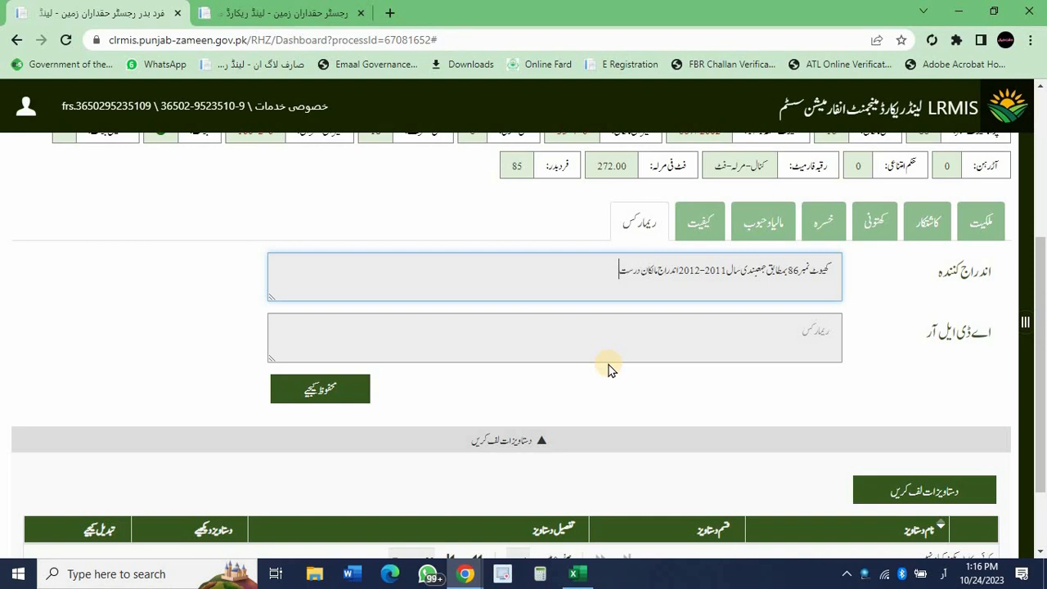
{"action": "type", "text": " کر دیا گیا ہے۔"}
{"action": "left_click", "coordinate": [320, 391]}
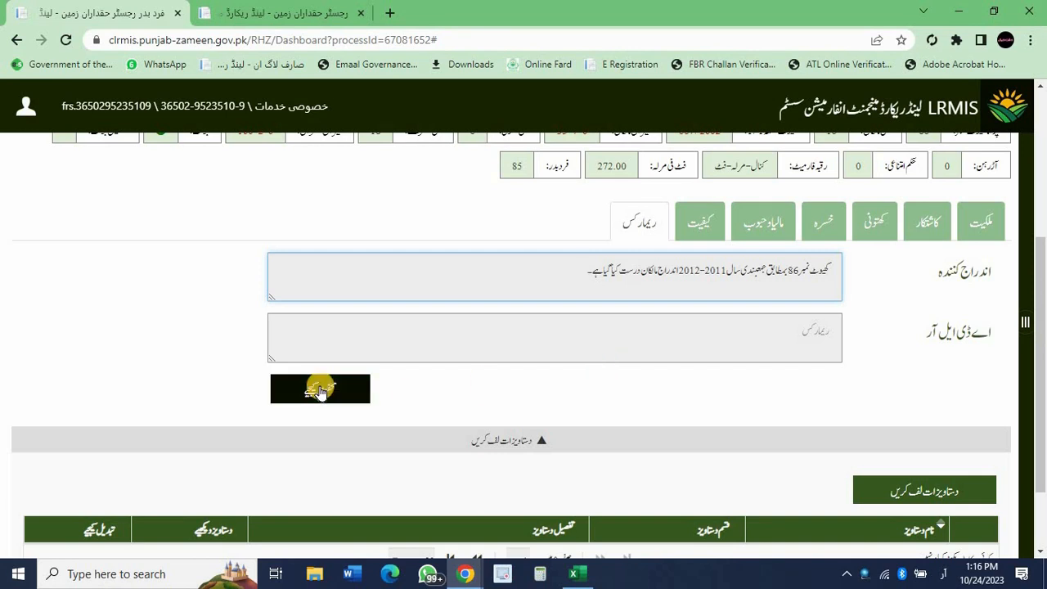
Correct the remark's ending to 'گئے ہیں۔' and save it again.
{"action": "key", "text": "BackSpace"}
{"action": "key", "text": "BackSpace"}
{"action": "key", "text": "BackSpace"}
{"action": "key", "text": "BackSpace"}
{"action": "key", "text": "BackSpace"}
{"action": "key", "text": "BackSpace"}
{"action": "key", "text": "BackSpace"}
{"action": "type", "text": "ے گئے ہیں۔"}
{"action": "left_click", "coordinate": [320, 390]}
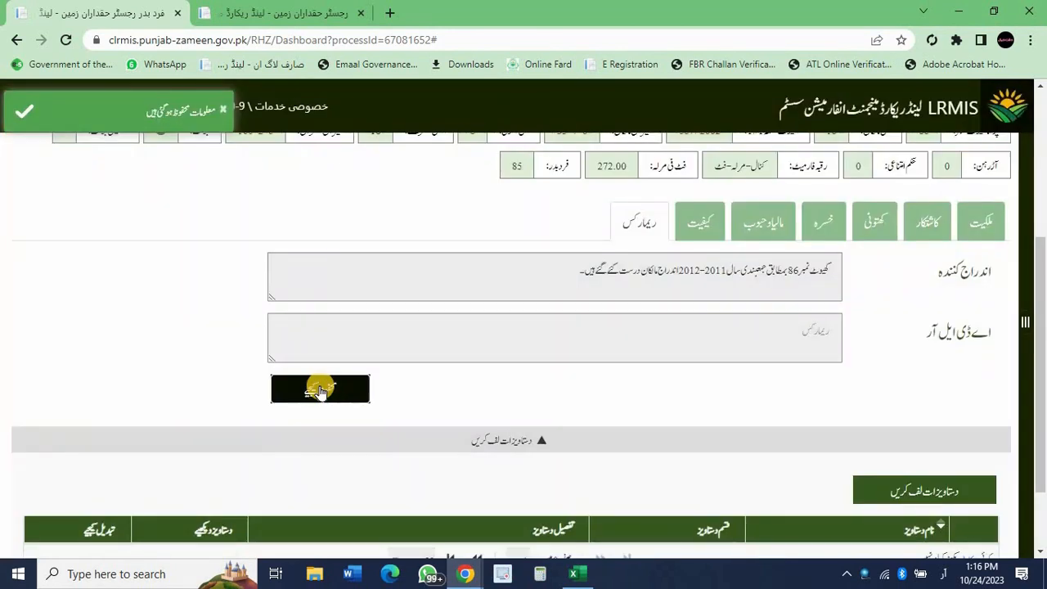
Start a new document entry and attach both WhatsApp Image 2023-10-24 JPEG files.
{"action": "scroll", "coordinate": [320, 389], "scroll_direction": "down", "scroll_amount": 1}
{"action": "scroll", "coordinate": [320, 389], "scroll_direction": "up", "scroll_amount": 3}
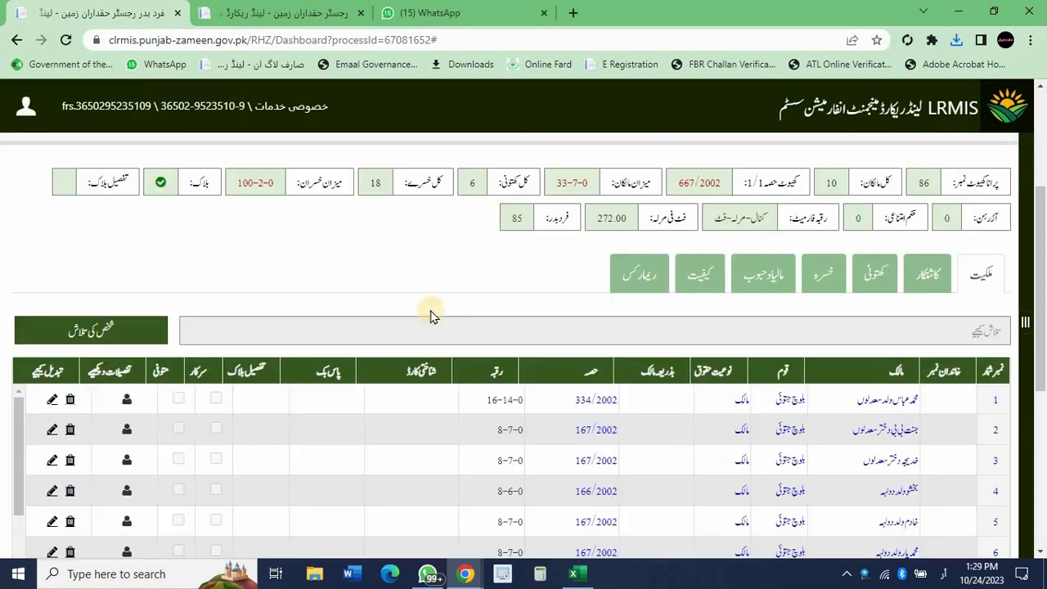
{"action": "scroll", "coordinate": [428, 311], "scroll_direction": "down", "scroll_amount": 4}
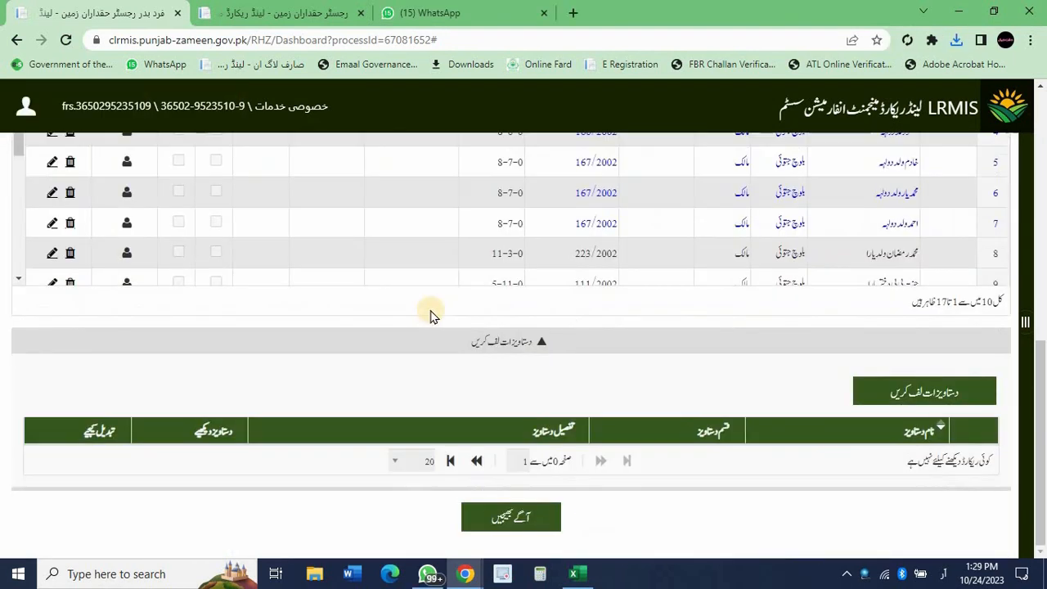
{"action": "left_click", "coordinate": [903, 389]}
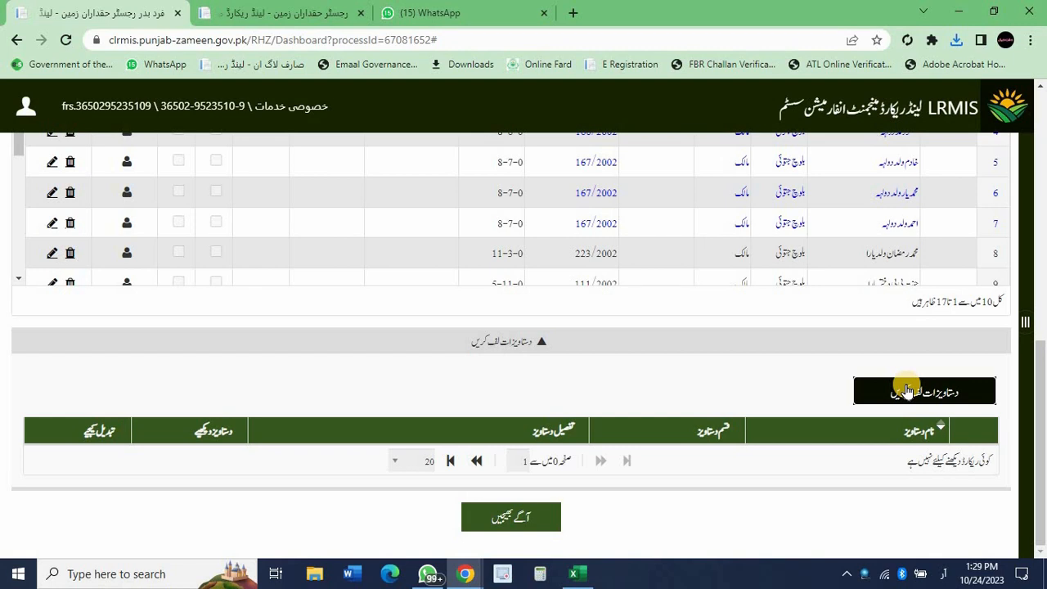
{"action": "left_click", "coordinate": [906, 391]}
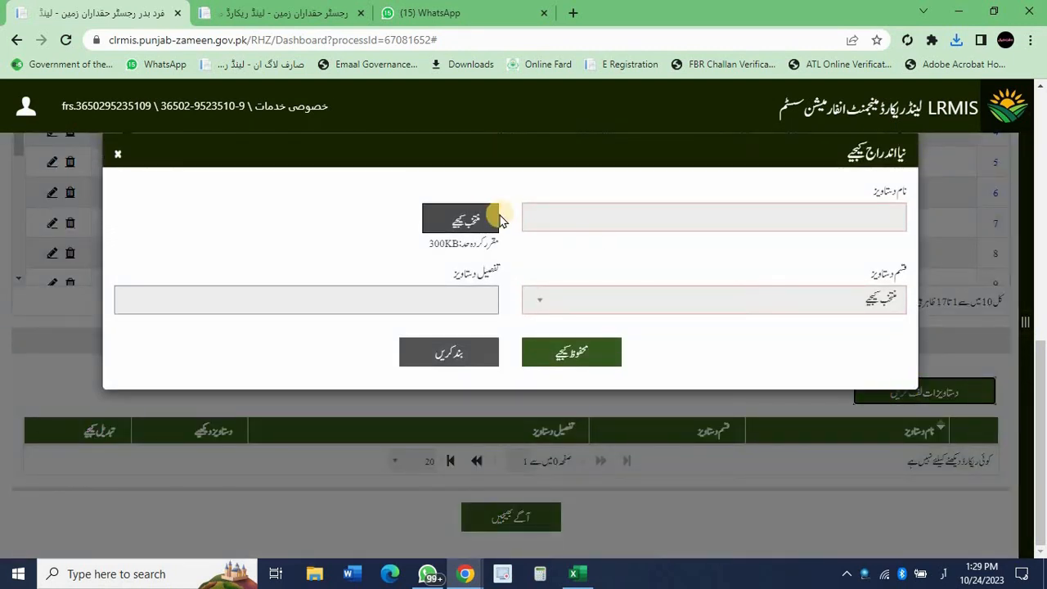
{"action": "left_click", "coordinate": [478, 220]}
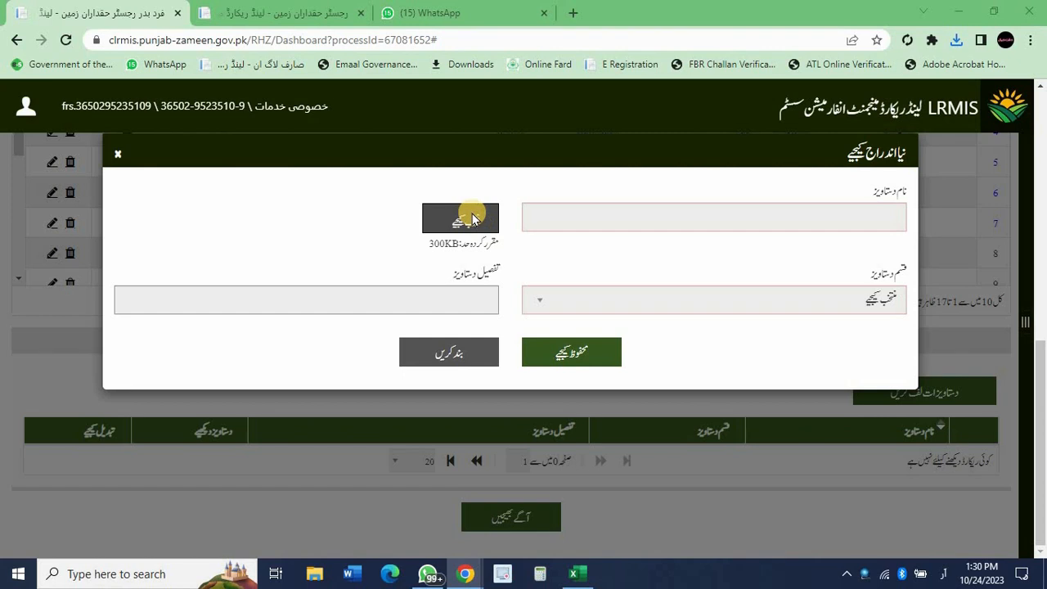
{"action": "left_click", "coordinate": [472, 216]}
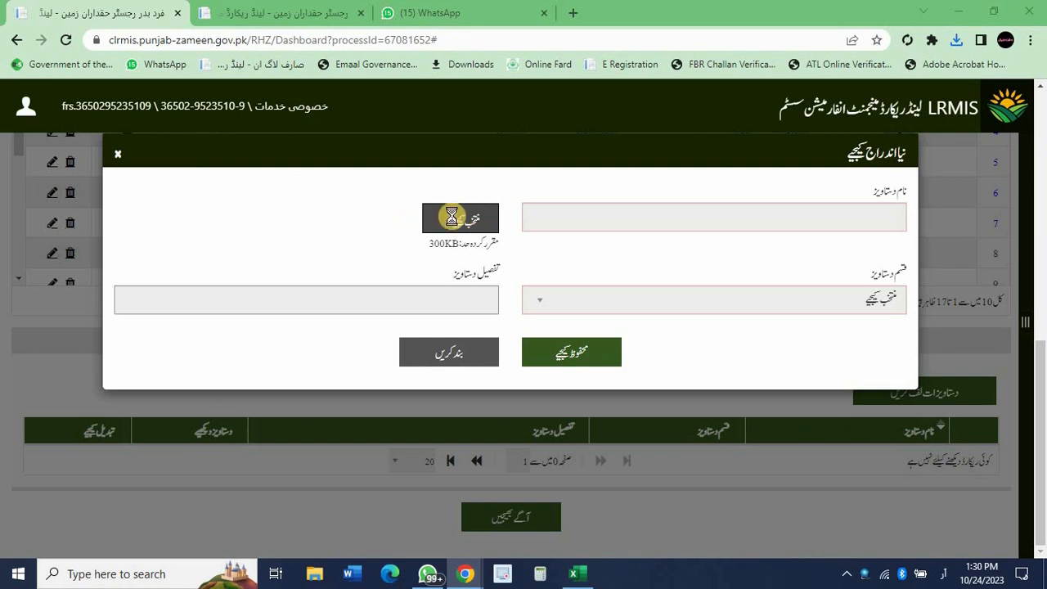
{"action": "left_click", "coordinate": [211, 135]}
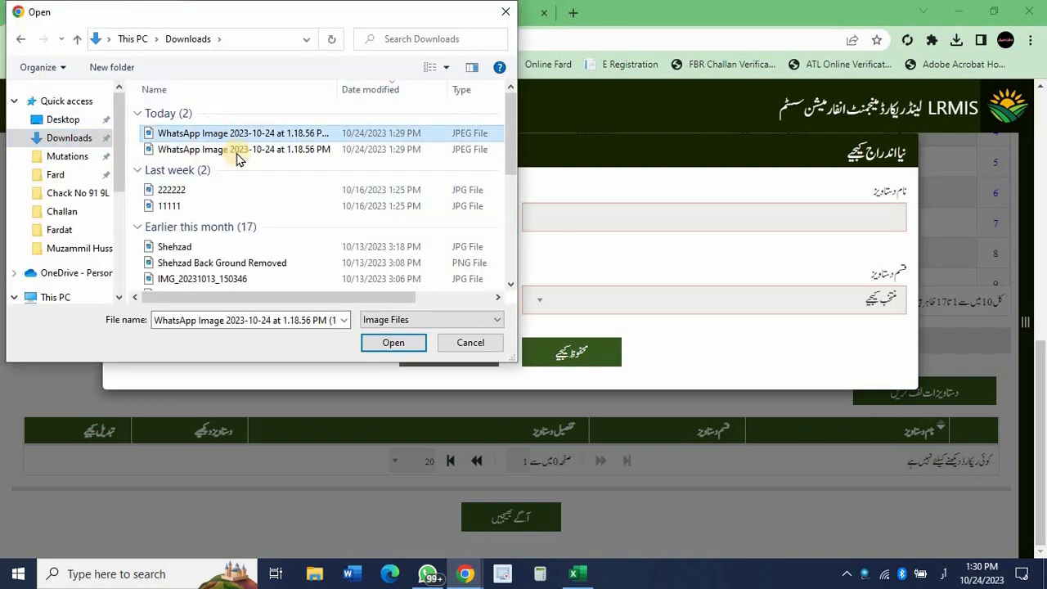
{"action": "left_click", "coordinate": [237, 152], "text": "ctrl"}
{"action": "left_click", "coordinate": [392, 344]}
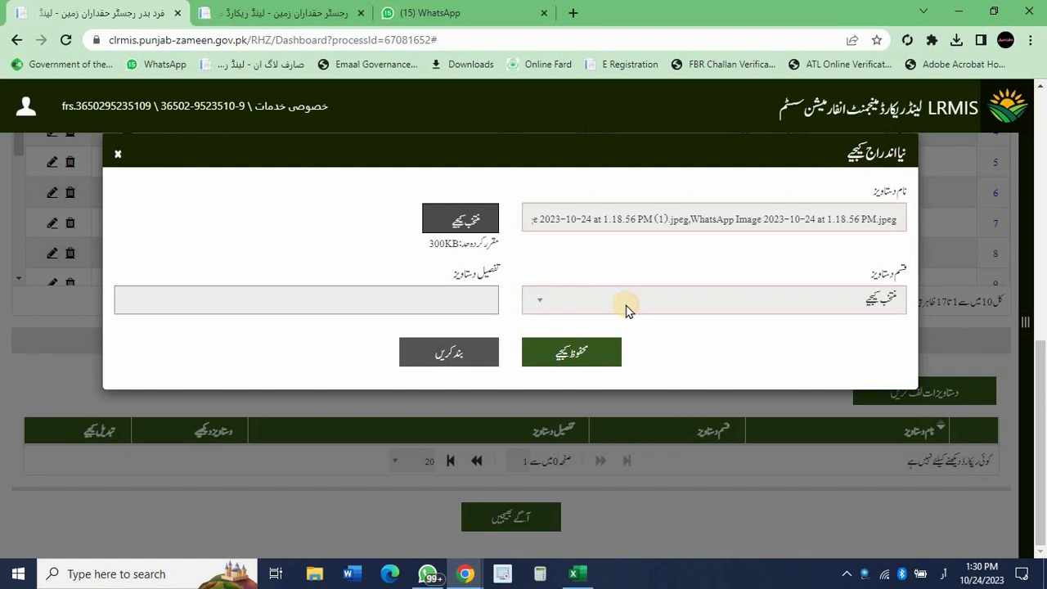
Set the document type to رجسٹر حقداران زمین and save the entry.
{"action": "left_click", "coordinate": [625, 310]}
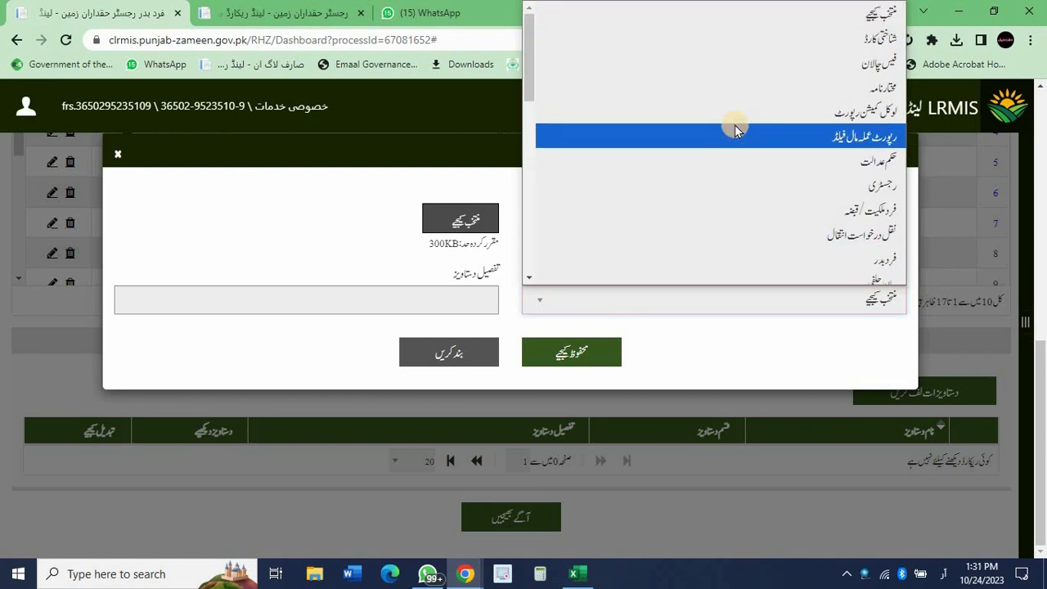
{"action": "scroll", "coordinate": [735, 127], "scroll_direction": "down", "scroll_amount": 3}
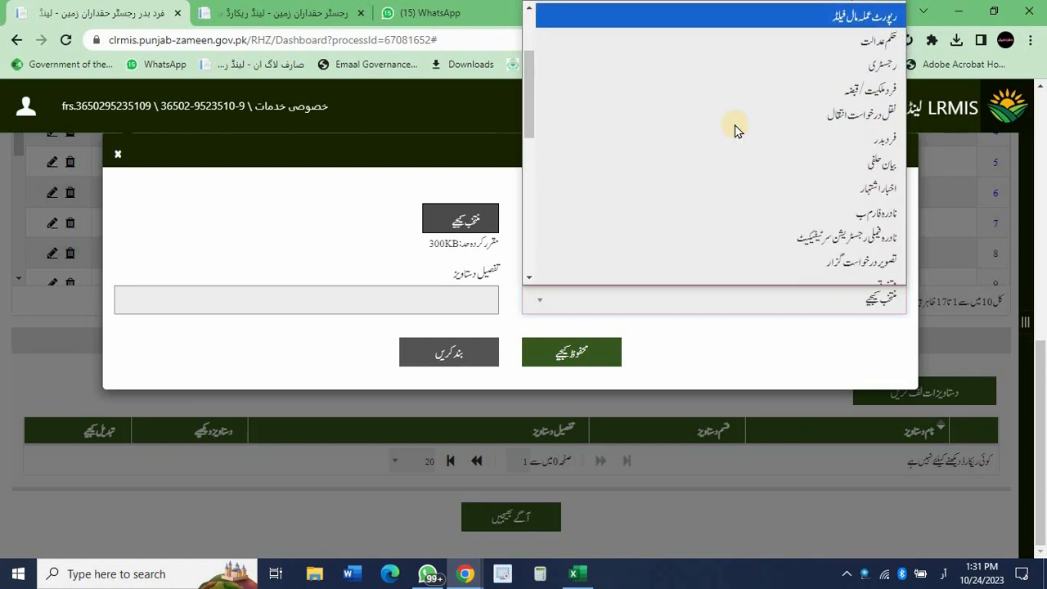
{"action": "scroll", "coordinate": [745, 181], "scroll_direction": "down", "scroll_amount": 5}
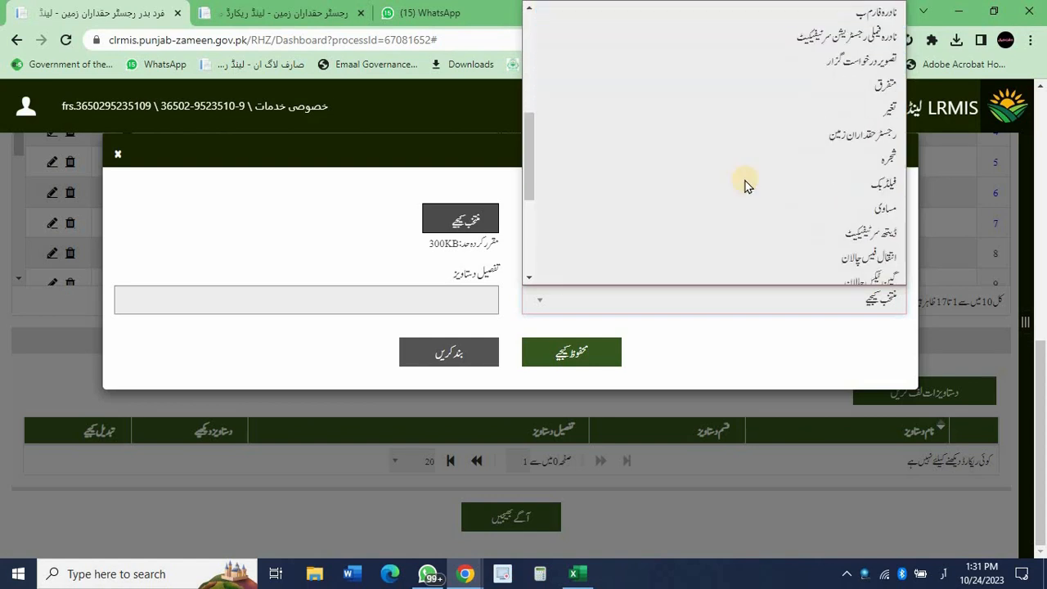
{"action": "key", "text": "Down"}
{"action": "key", "text": "Down"}
{"action": "key", "text": "Down"}
{"action": "key", "text": "Down"}
{"action": "key", "text": "Down"}
{"action": "key", "text": "Down"}
{"action": "key", "text": "Down"}
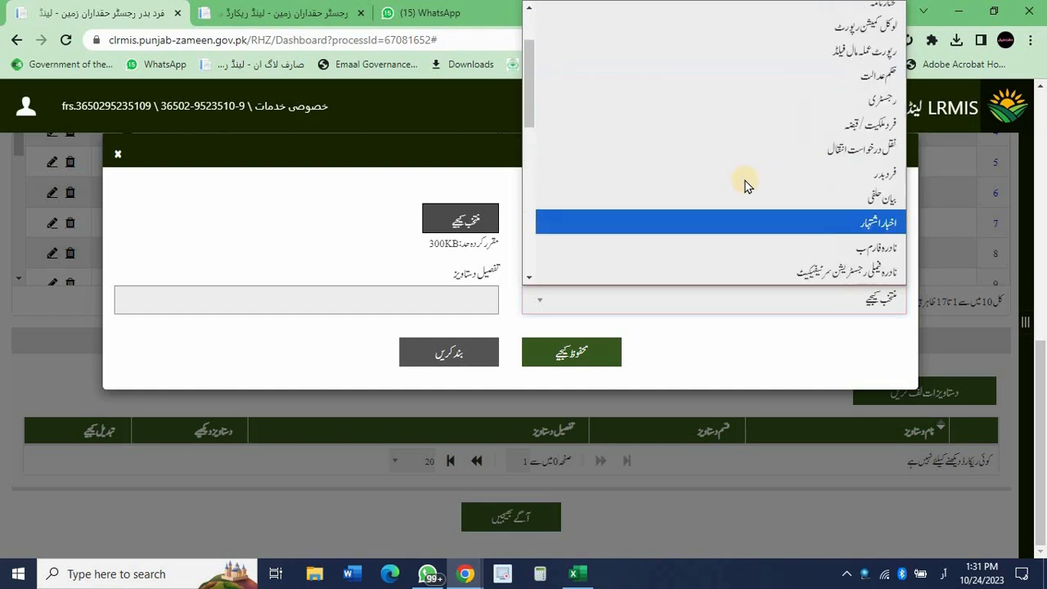
{"action": "scroll", "coordinate": [744, 184], "scroll_direction": "up", "scroll_amount": 2}
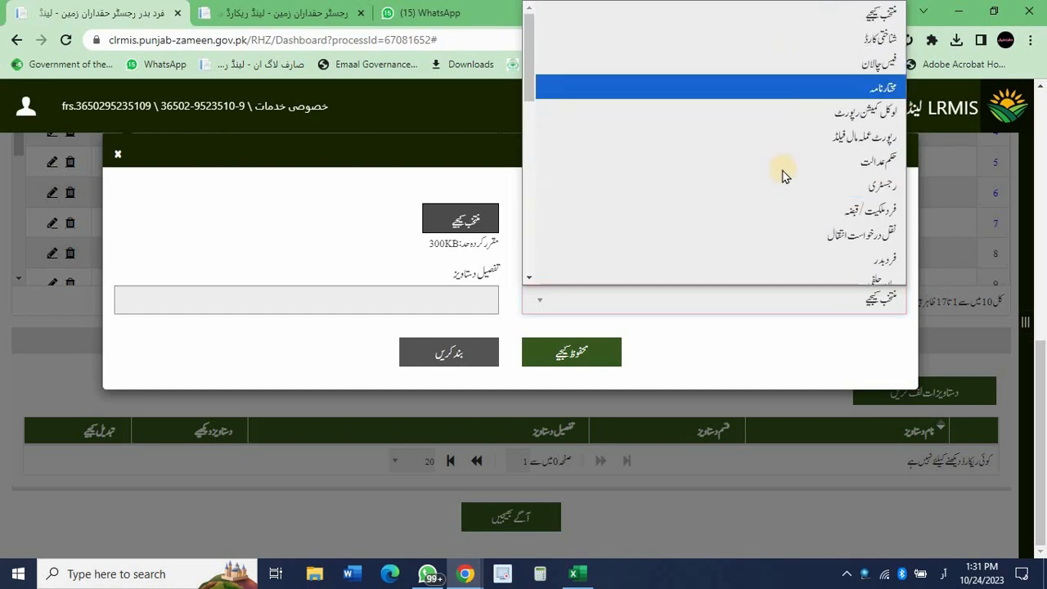
{"action": "scroll", "coordinate": [782, 180], "scroll_direction": "down", "scroll_amount": 3}
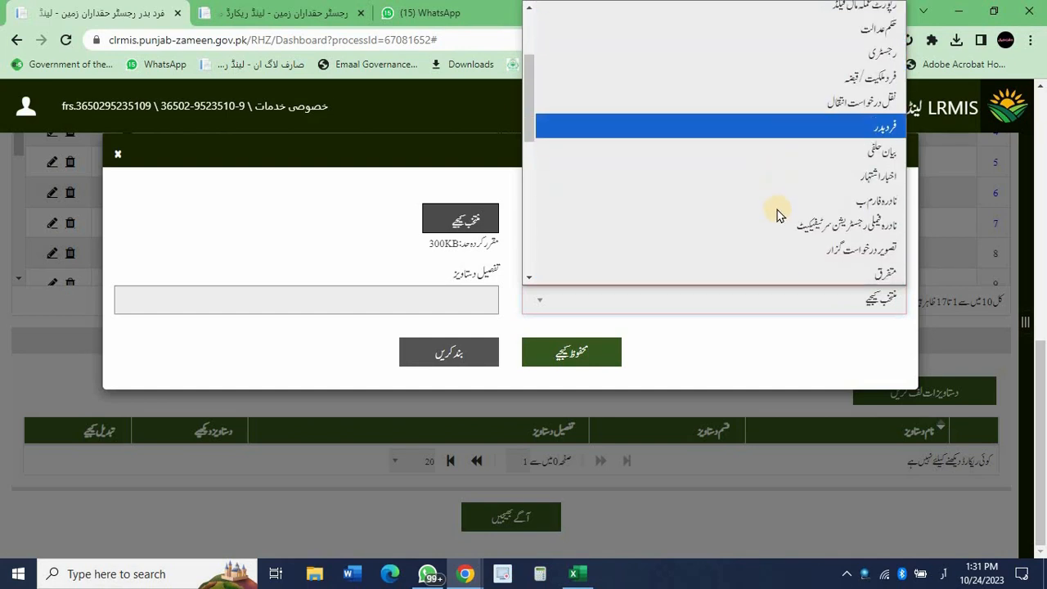
{"action": "scroll", "coordinate": [777, 214], "scroll_direction": "down", "scroll_amount": 3}
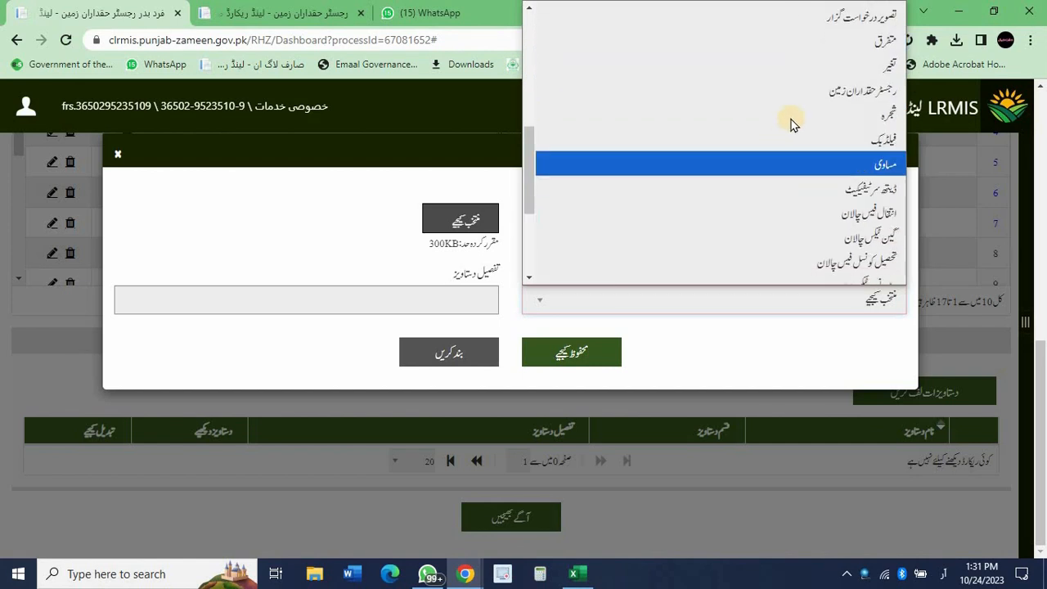
{"action": "left_click", "coordinate": [790, 92]}
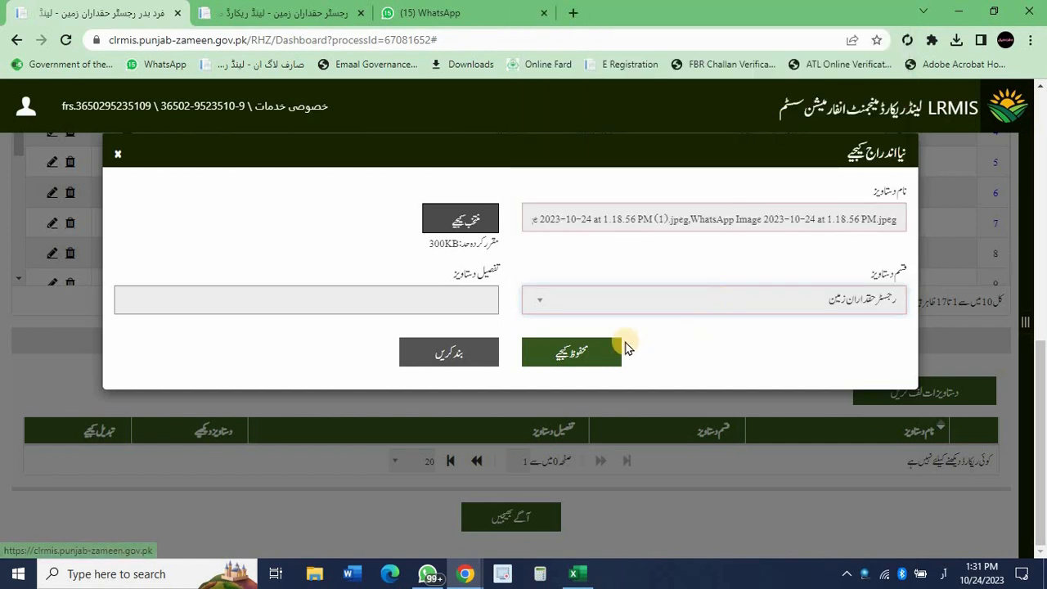
{"action": "left_click", "coordinate": [589, 356]}
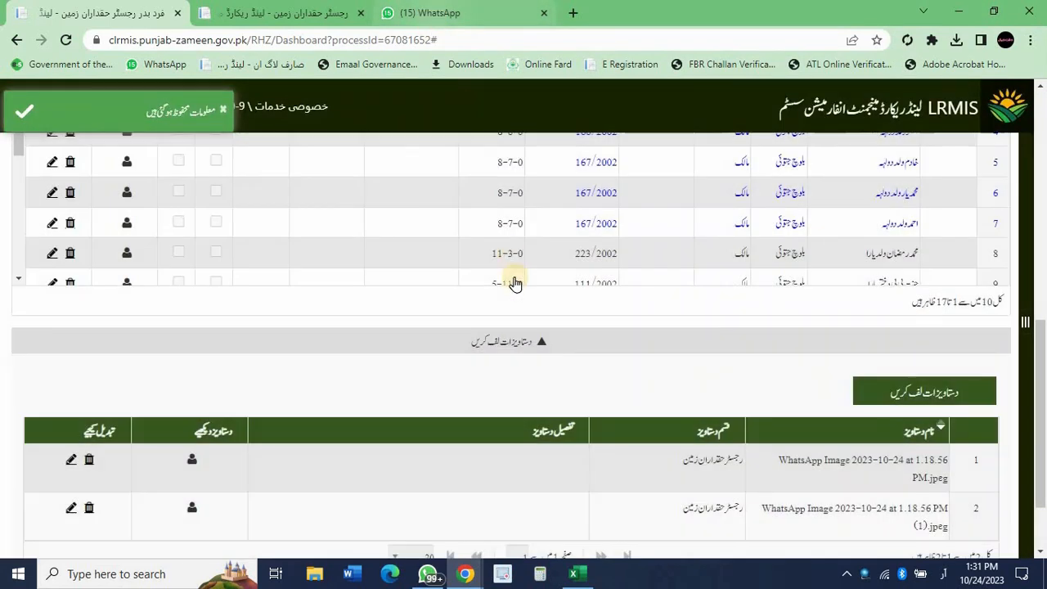
Check the saved remark for khewat 86 on the Remarks tab, then print the Fard Badr report.
{"action": "scroll", "coordinate": [545, 320], "scroll_direction": "up", "scroll_amount": 3}
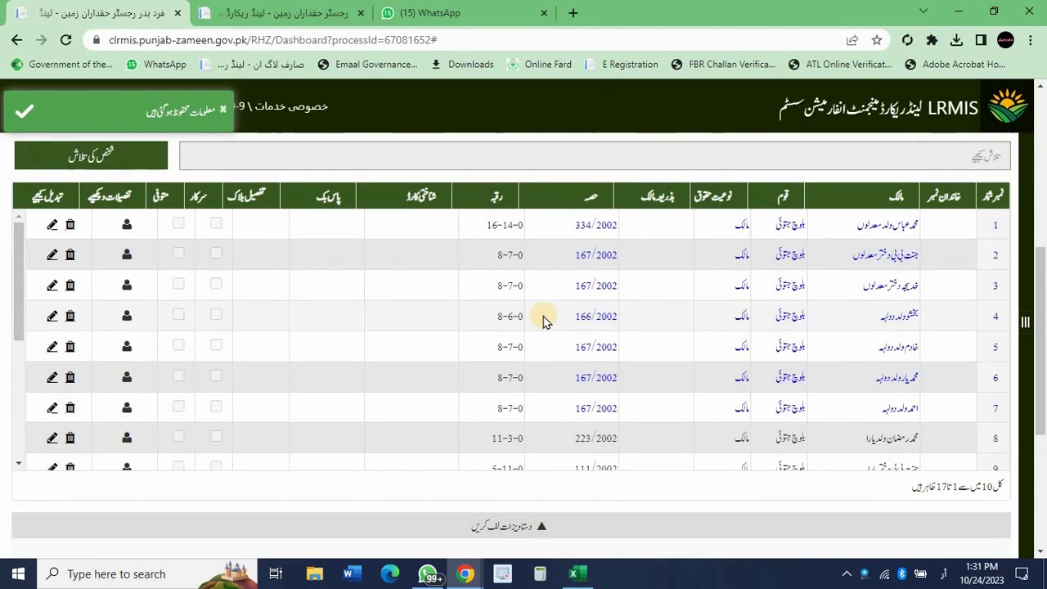
{"action": "scroll", "coordinate": [544, 318], "scroll_direction": "up", "scroll_amount": 5}
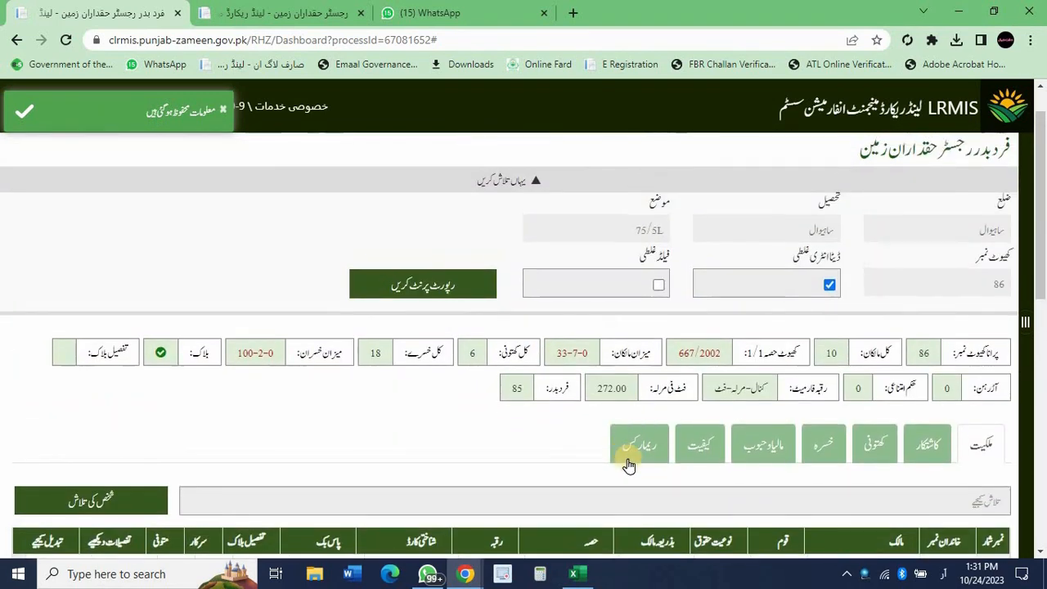
{"action": "left_click", "coordinate": [629, 461]}
{"action": "scroll", "coordinate": [628, 462], "scroll_direction": "down", "scroll_amount": 5}
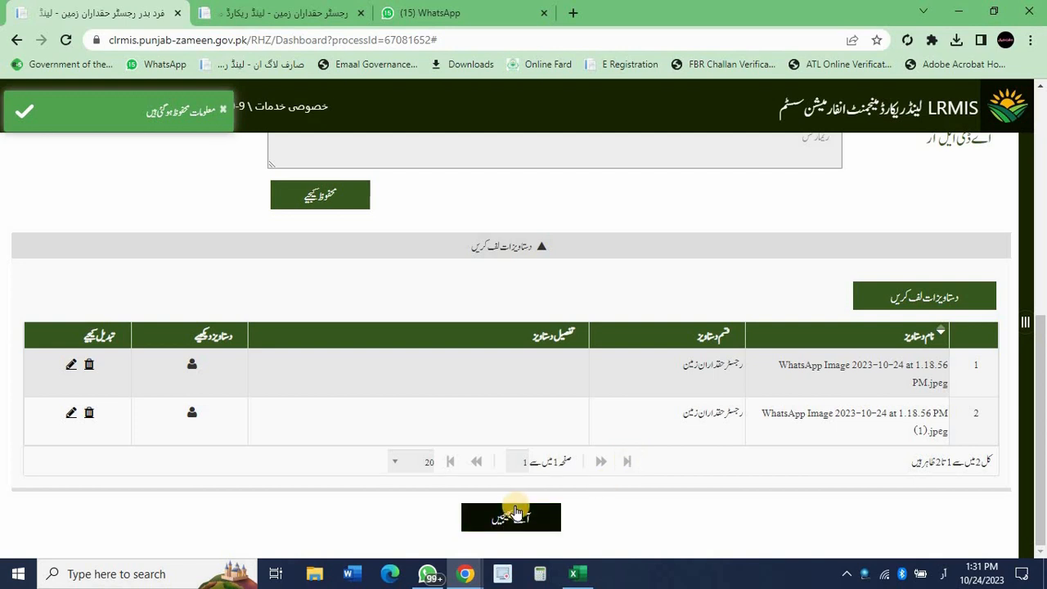
{"action": "scroll", "coordinate": [622, 282], "scroll_direction": "up", "scroll_amount": 6}
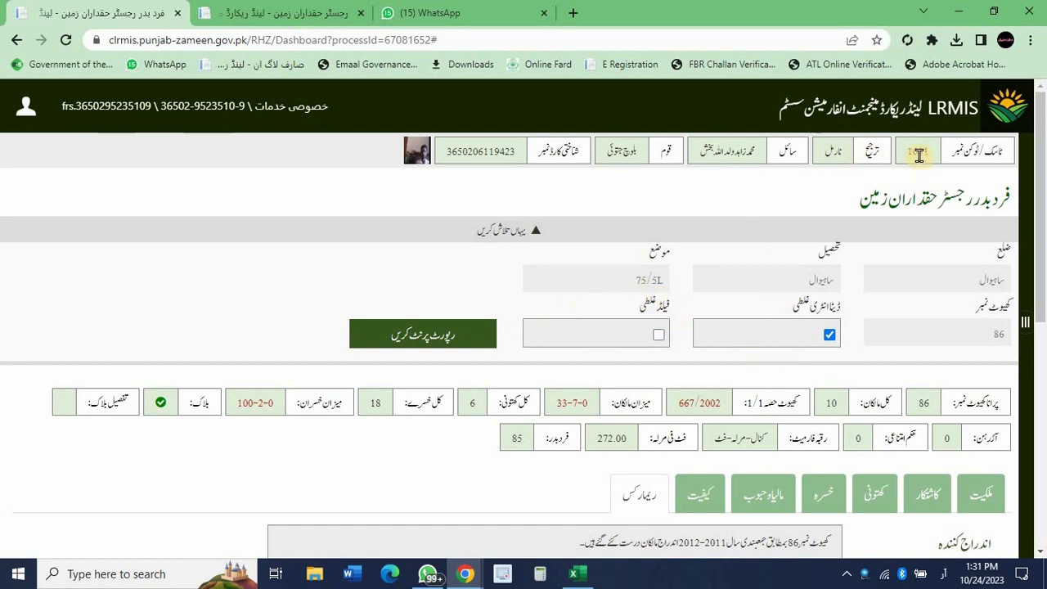
{"action": "left_click_drag", "start_coordinate": [920, 156], "coordinate": [781, 193]}
{"action": "left_click", "coordinate": [781, 194]}
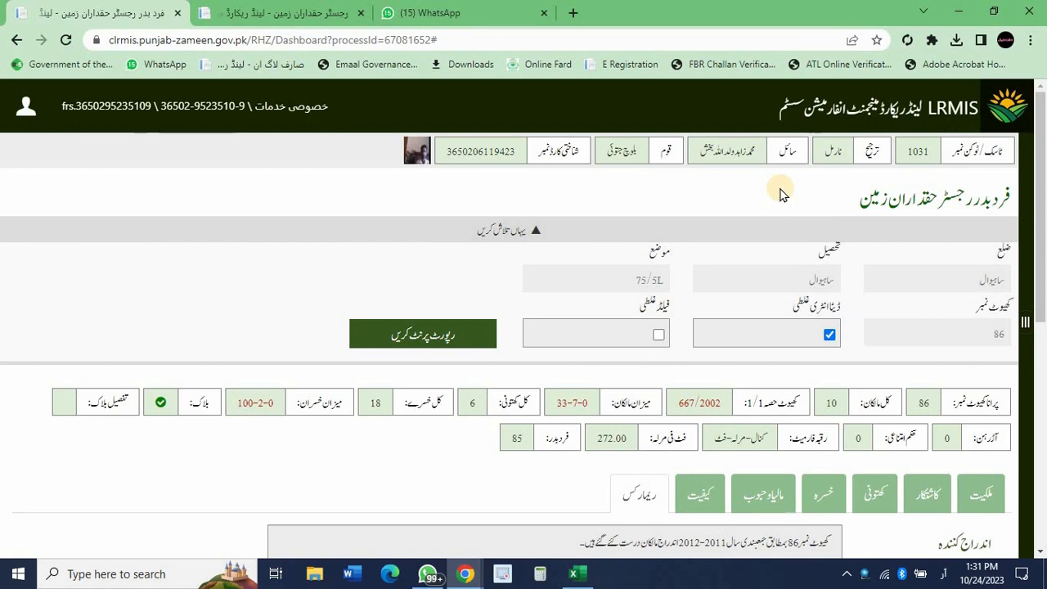
{"action": "left_click", "coordinate": [456, 334]}
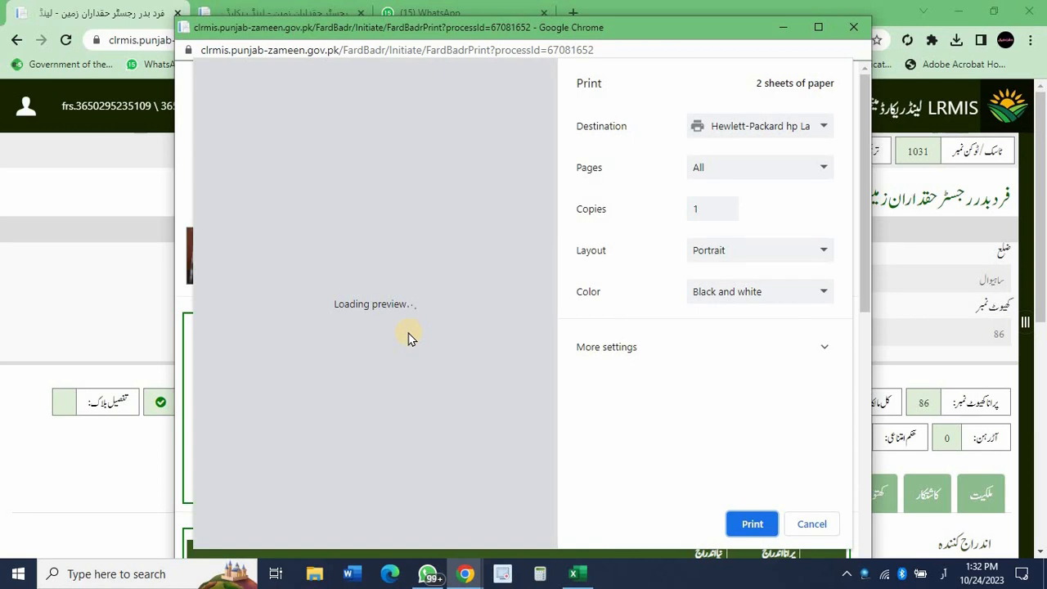
Finish with the two-sheet black-and-white Fard Badr print preview and return to the case page.
{"action": "scroll", "coordinate": [408, 339], "scroll_direction": "down", "scroll_amount": 5}
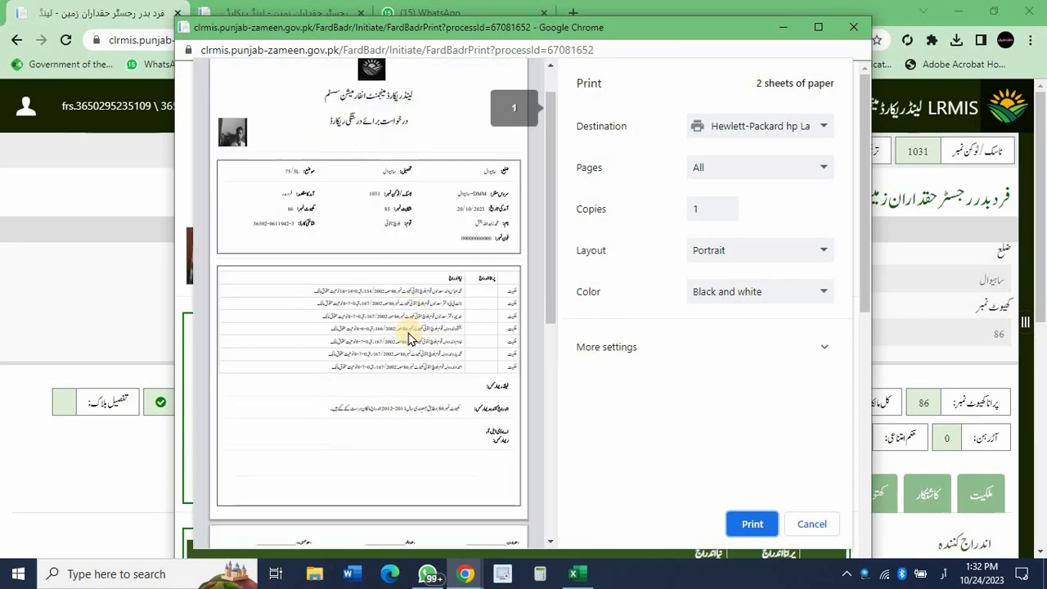
{"action": "key", "text": "Escape"}
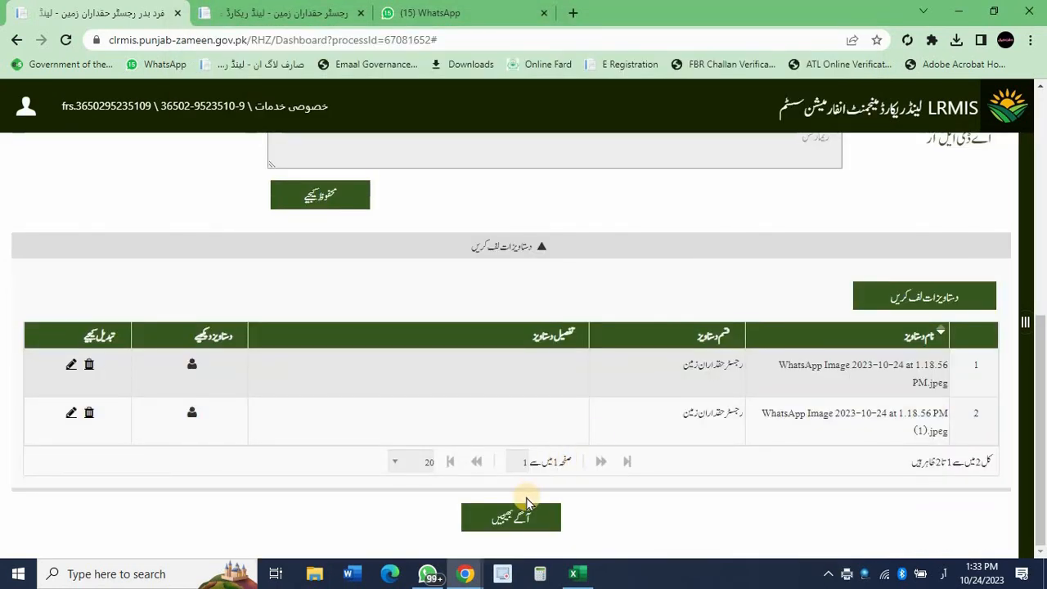
Forward the case: confirm ہاں, save the remarks, answer نہیں, and dismiss the final notice.
{"action": "left_click", "coordinate": [524, 503]}
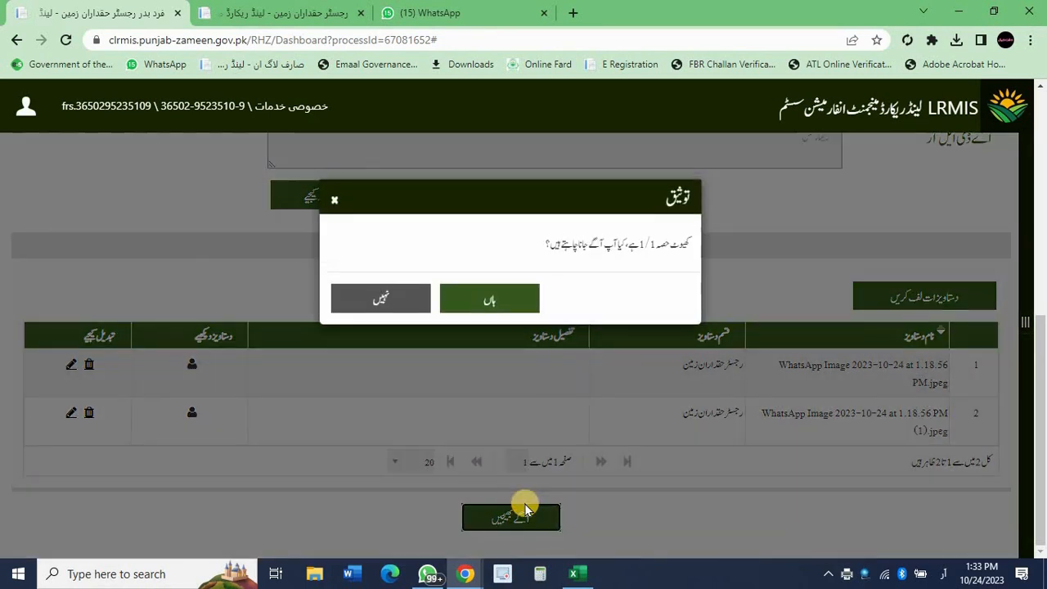
{"action": "left_click", "coordinate": [505, 303]}
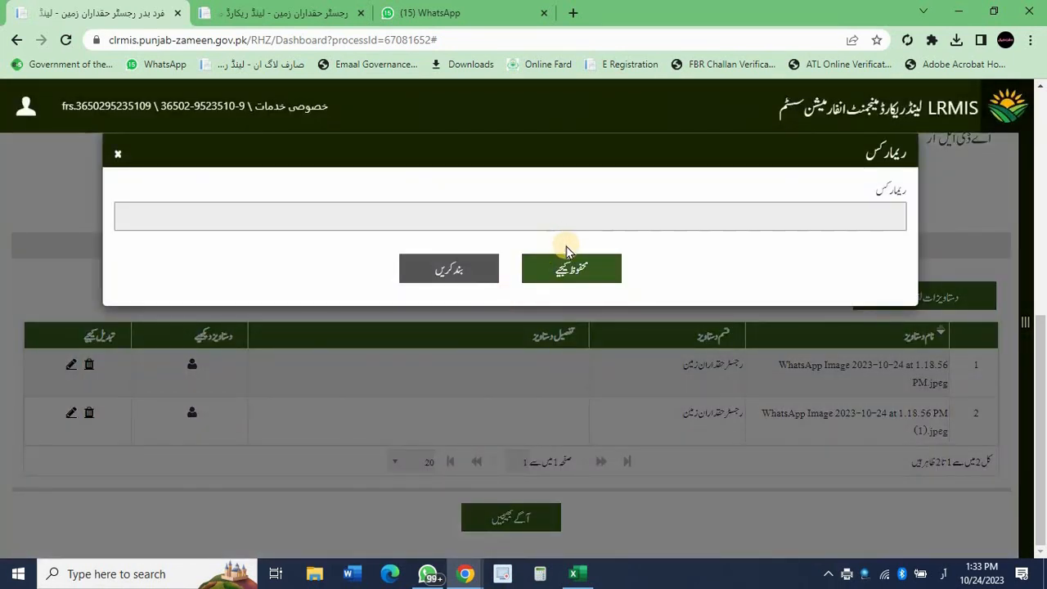
{"action": "left_click", "coordinate": [572, 260]}
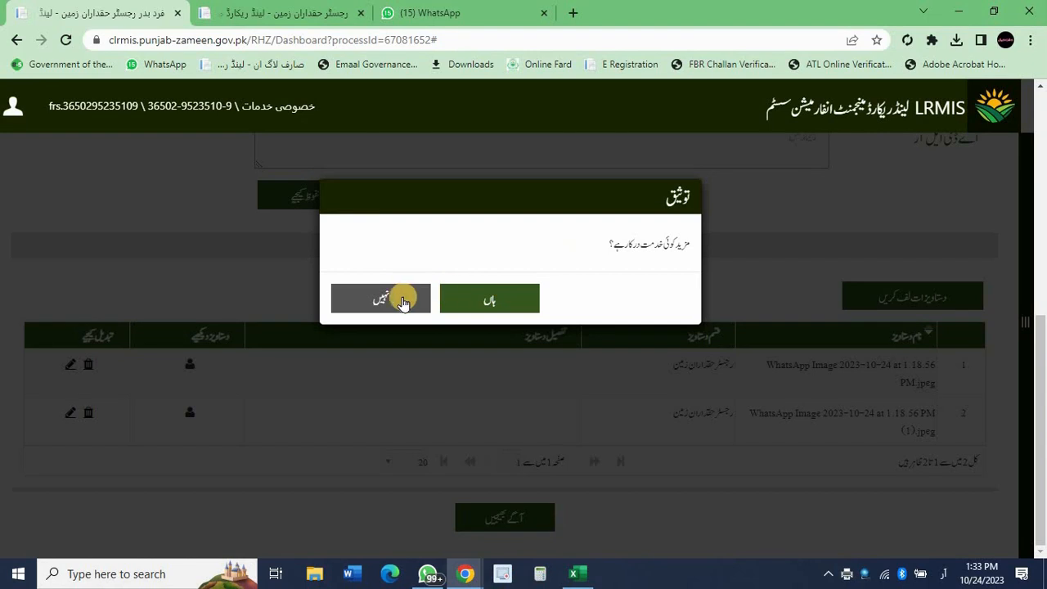
{"action": "left_click", "coordinate": [393, 301]}
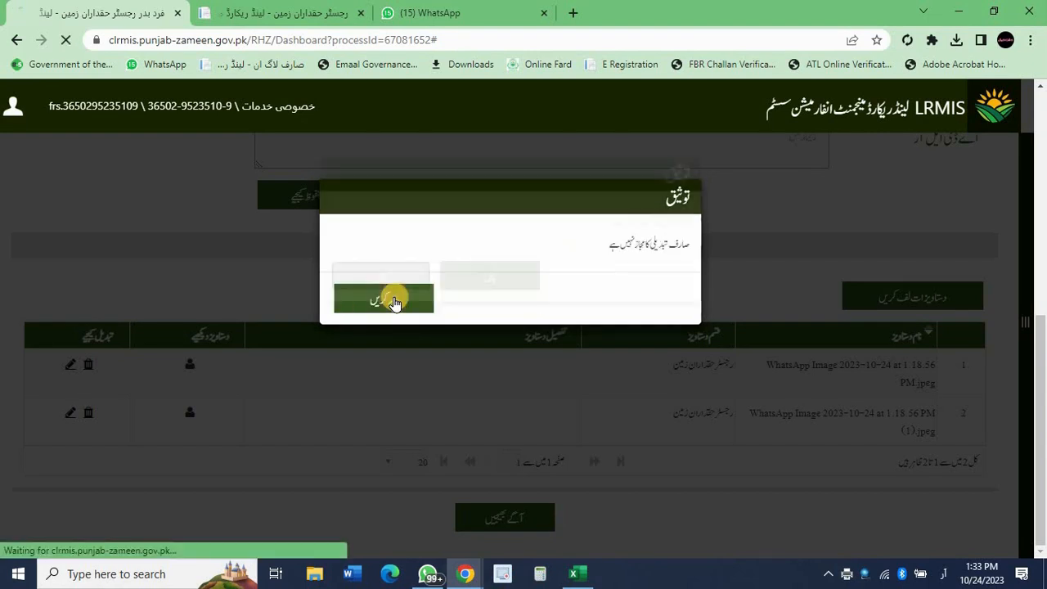
{"action": "left_click", "coordinate": [394, 301]}
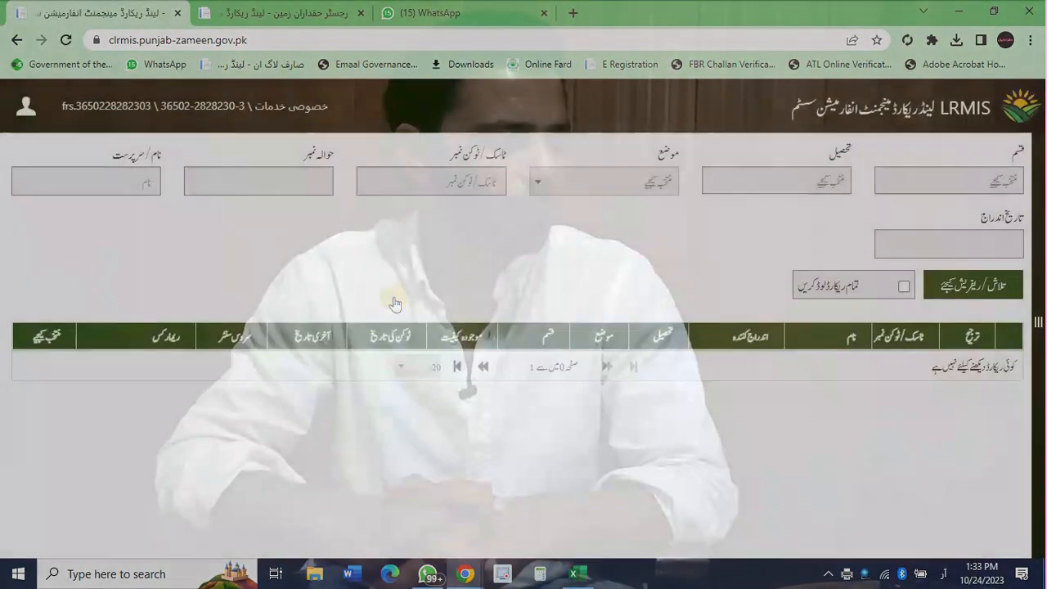